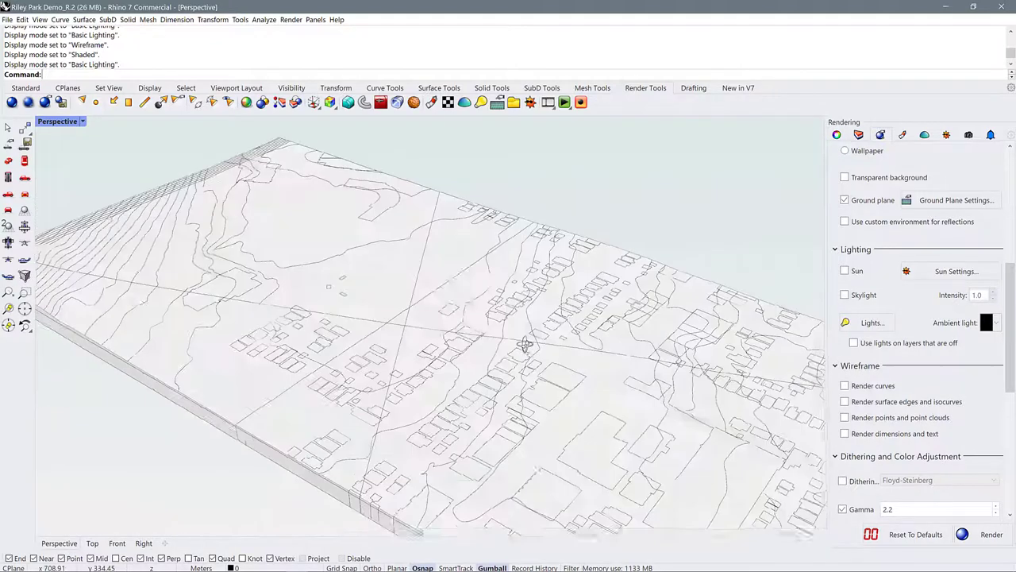
- Switch the Perspective viewport to Wireframe display
{"action": "scroll", "coordinate": [524, 343], "scroll_direction": "up", "scroll_amount": 1}
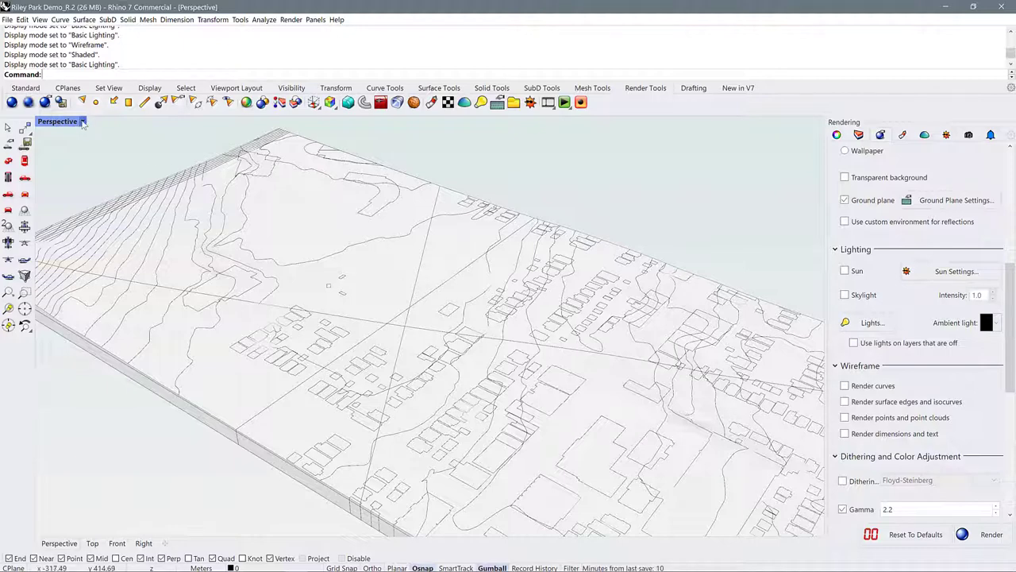
{"action": "left_click", "coordinate": [80, 120]}
{"action": "left_click", "coordinate": [60, 156]}
{"action": "scroll", "coordinate": [365, 264], "scroll_direction": "up", "scroll_amount": 2}
- Show the Layers panel, select the LINEWORK layer, and orbit to a low tilted site view
{"action": "left_click", "coordinate": [858, 135]}
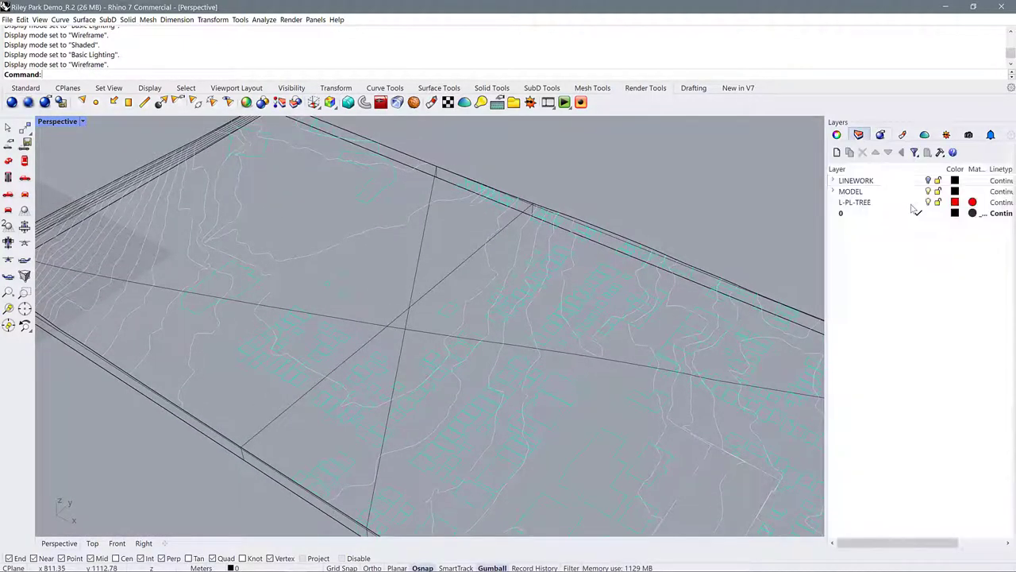
{"action": "left_click", "coordinate": [861, 180]}
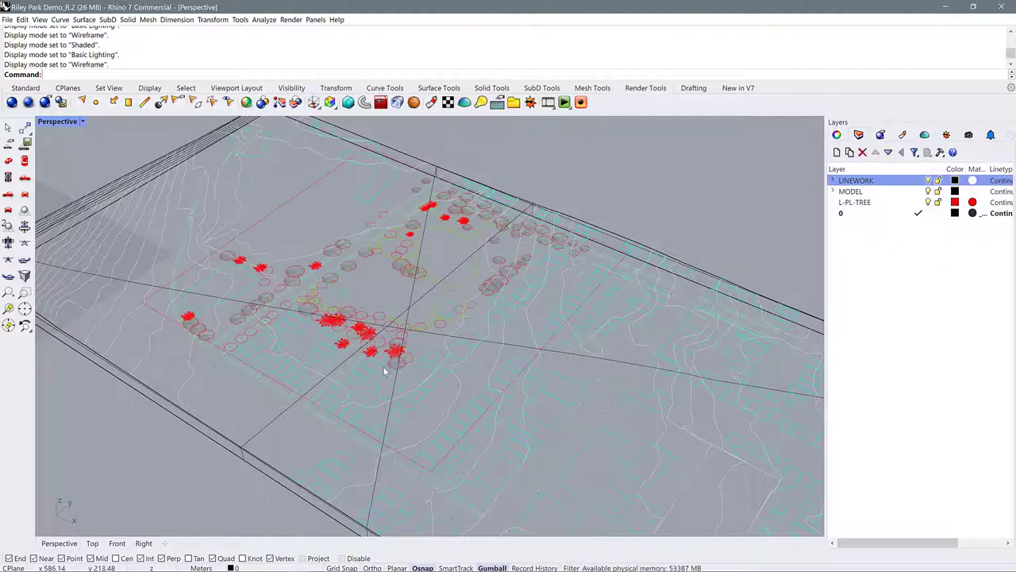
{"action": "scroll", "coordinate": [383, 379], "scroll_direction": "down", "scroll_amount": 3}
{"action": "right_click_drag", "start_coordinate": [383, 379], "coordinate": [275, 329]}
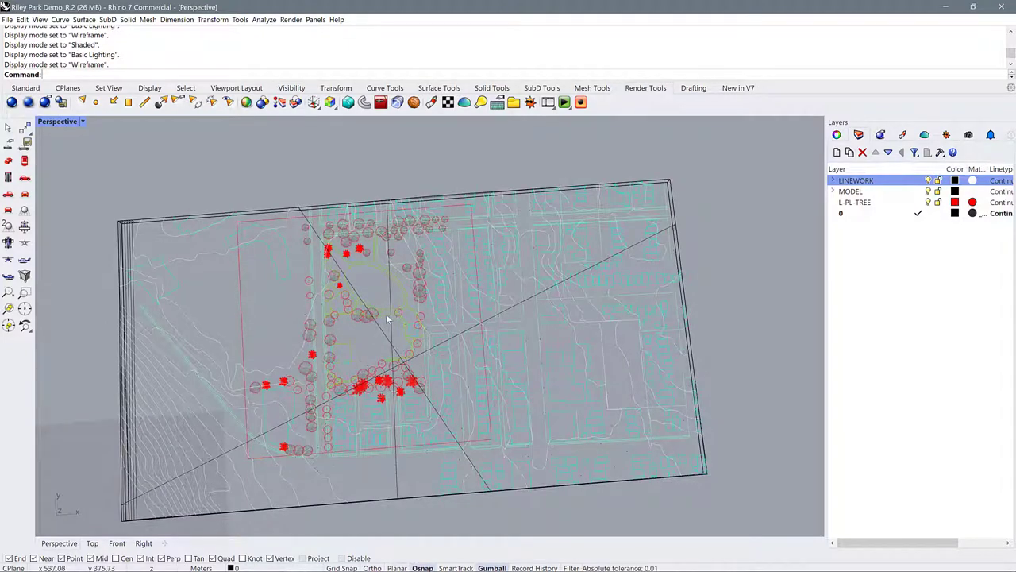
{"action": "scroll", "coordinate": [389, 319], "scroll_direction": "up", "scroll_amount": 3}
{"action": "right_click_drag", "start_coordinate": [486, 427], "coordinate": [452, 363]}
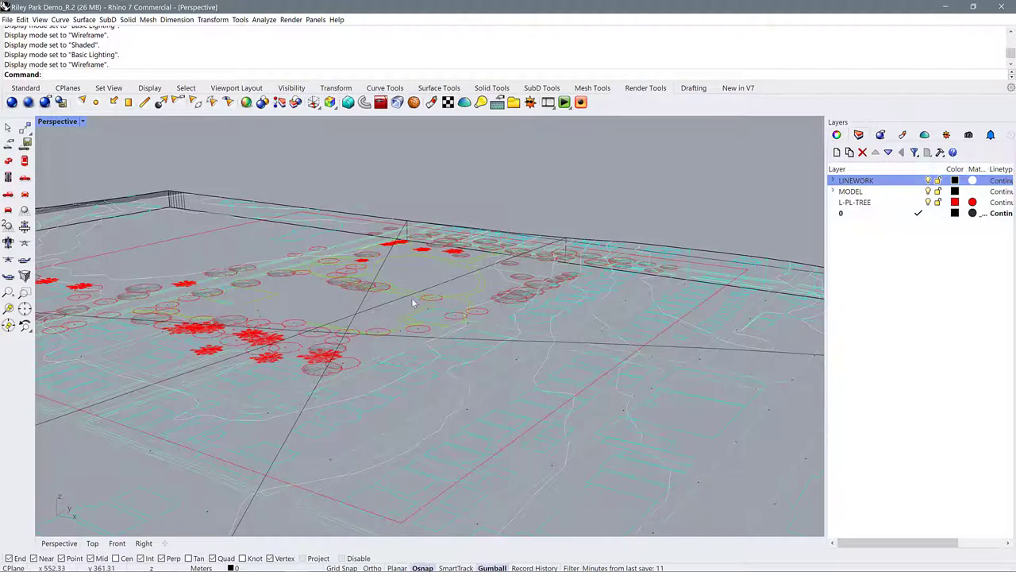
- Select all site plan curves and tree blocks and orbit around them
{"action": "key", "text": "ctrl+a"}
{"action": "right_click_drag", "start_coordinate": [409, 315], "coordinate": [404, 303]}
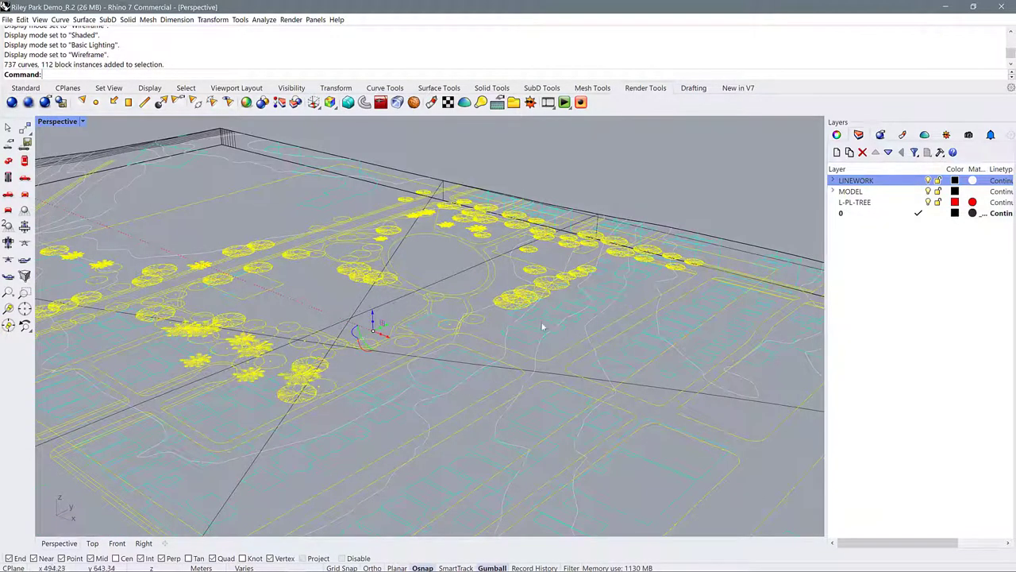
{"action": "right_click_drag", "start_coordinate": [395, 345], "coordinate": [436, 397]}
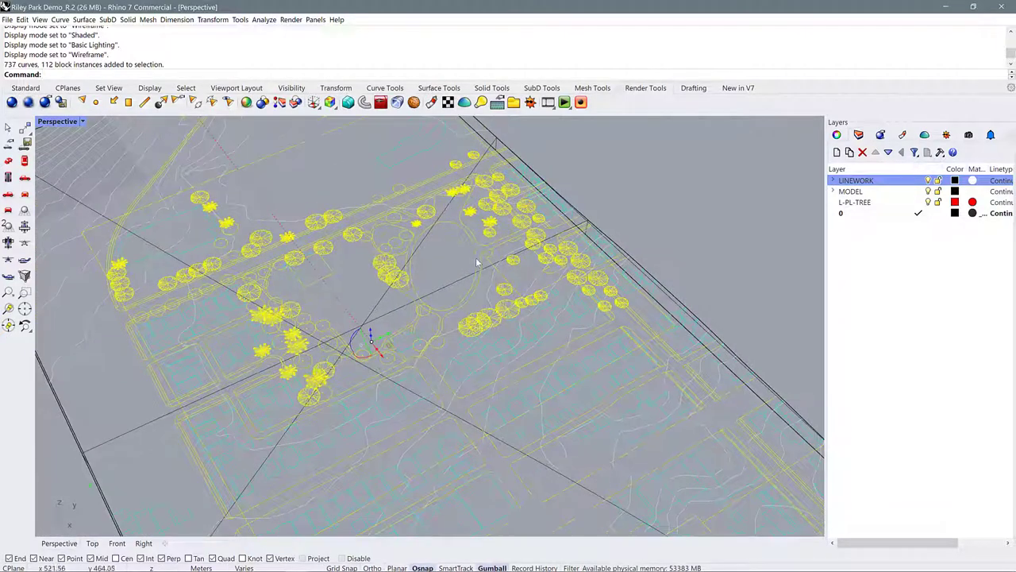
{"action": "right_click_drag", "start_coordinate": [471, 280], "coordinate": [400, 388]}
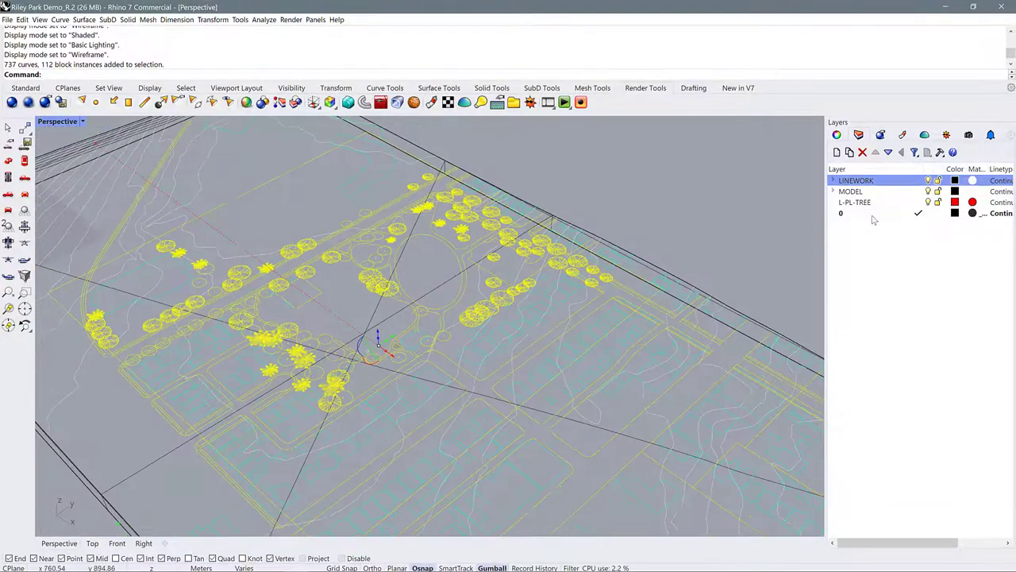
- Expand LINEWORK and toggle the CITY BLOCKS layer visibility on and back off
{"action": "left_click", "coordinate": [835, 181]}
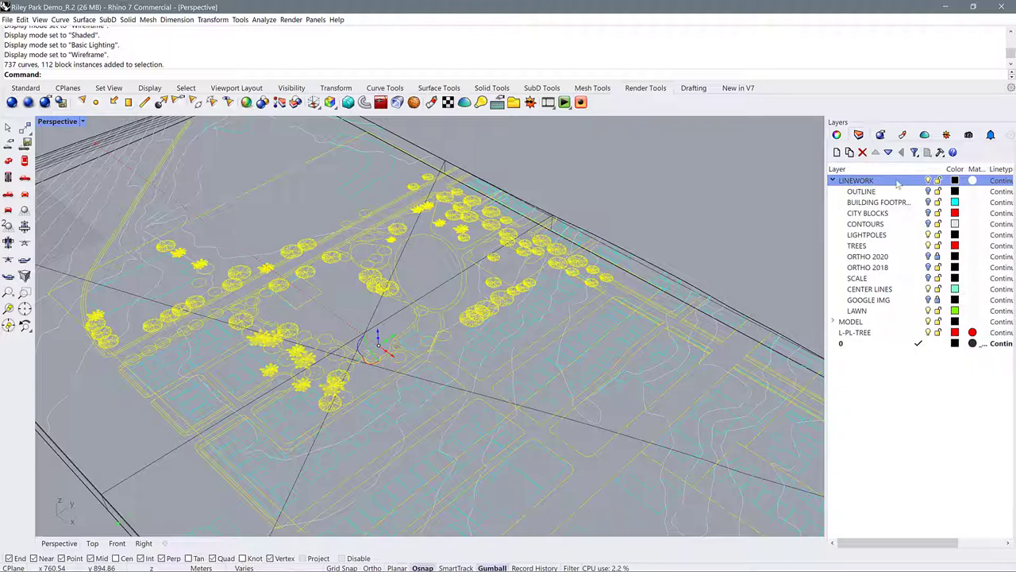
{"action": "left_click", "coordinate": [905, 380]}
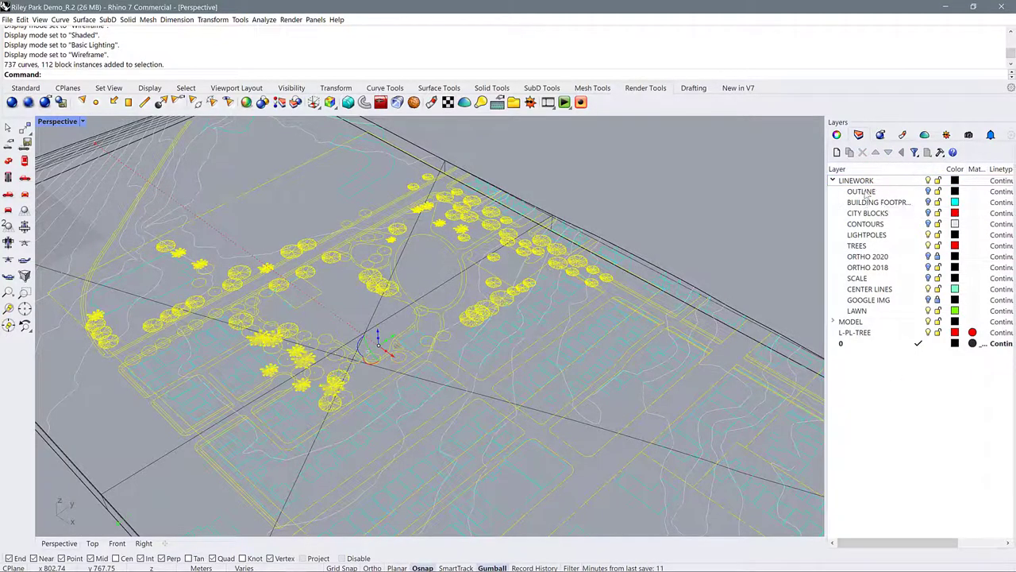
{"action": "left_click", "coordinate": [930, 202]}
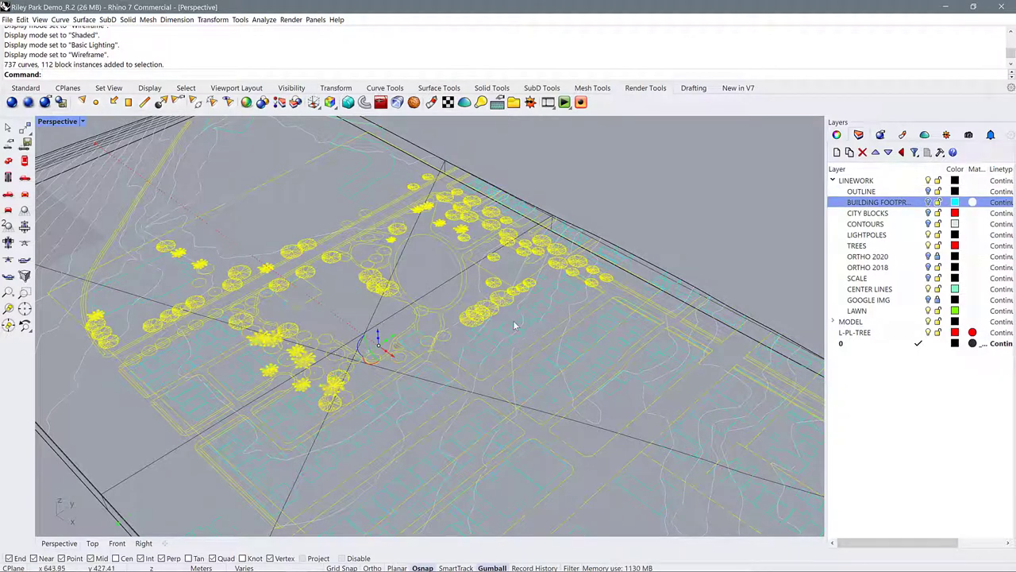
{"action": "left_click", "coordinate": [928, 213]}
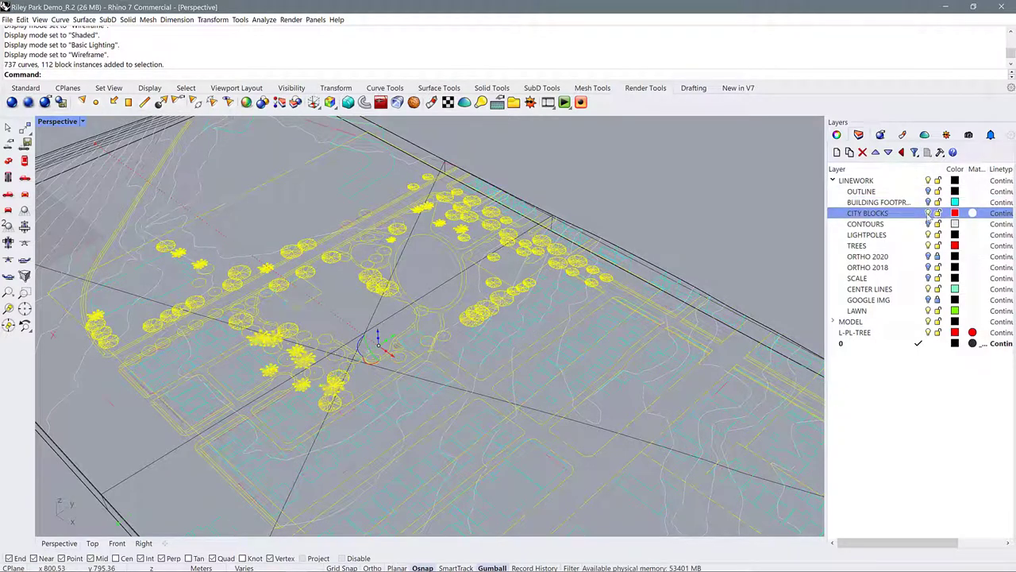
{"action": "left_click", "coordinate": [928, 212]}
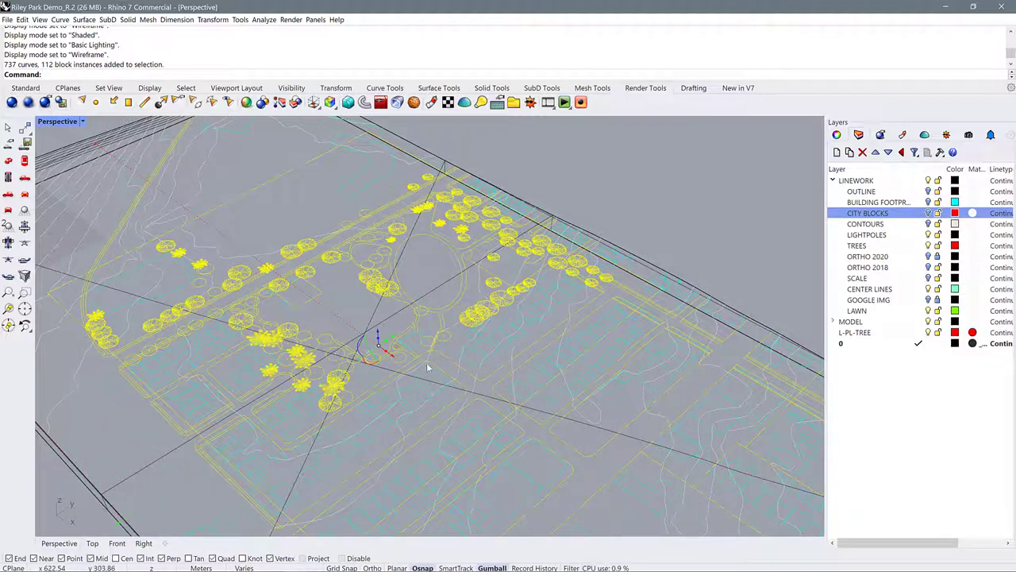
- Select the LIGHTPOLES, TREES, CENTER LINES and LAWN sublayers in turn
{"action": "left_click", "coordinate": [873, 234]}
{"action": "left_click", "coordinate": [859, 245]}
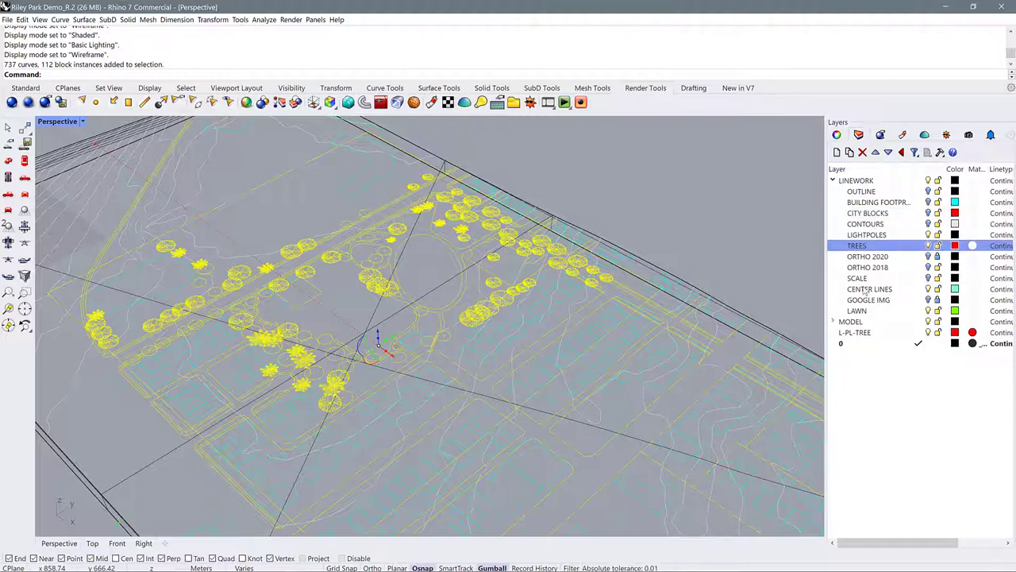
{"action": "left_click", "coordinate": [864, 290]}
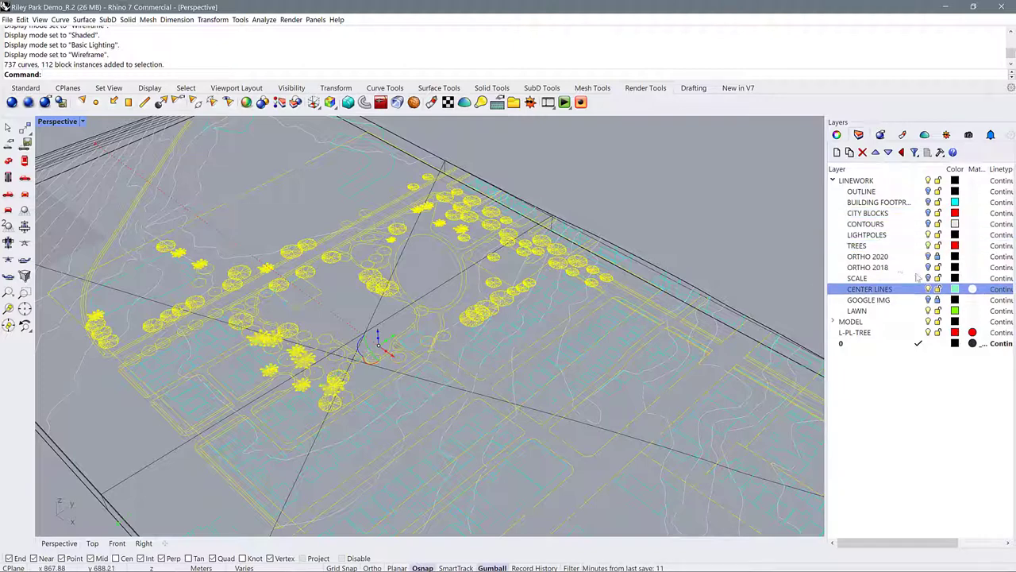
{"action": "left_click", "coordinate": [865, 312]}
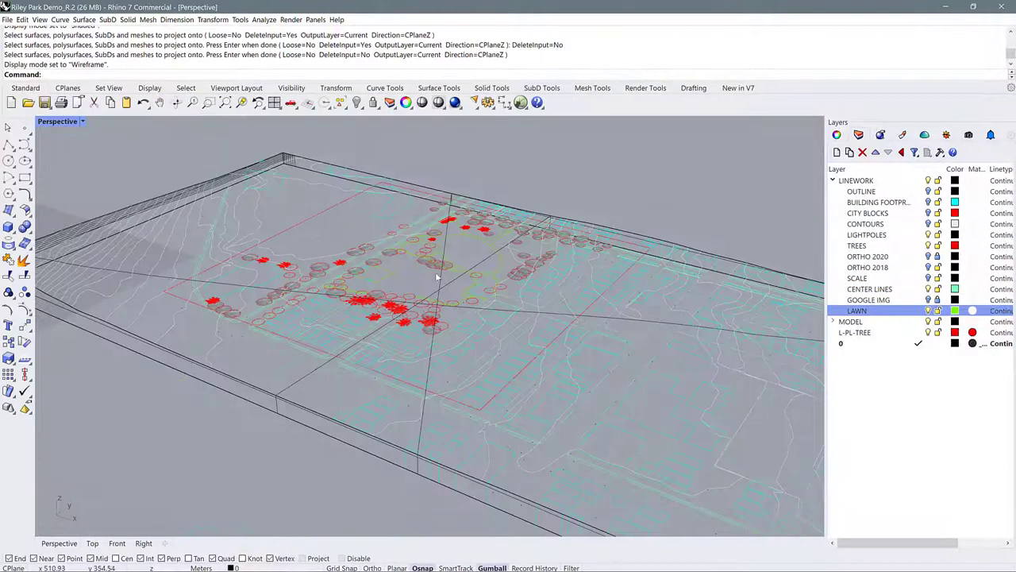
{"action": "key", "text": "ctrl+a"}
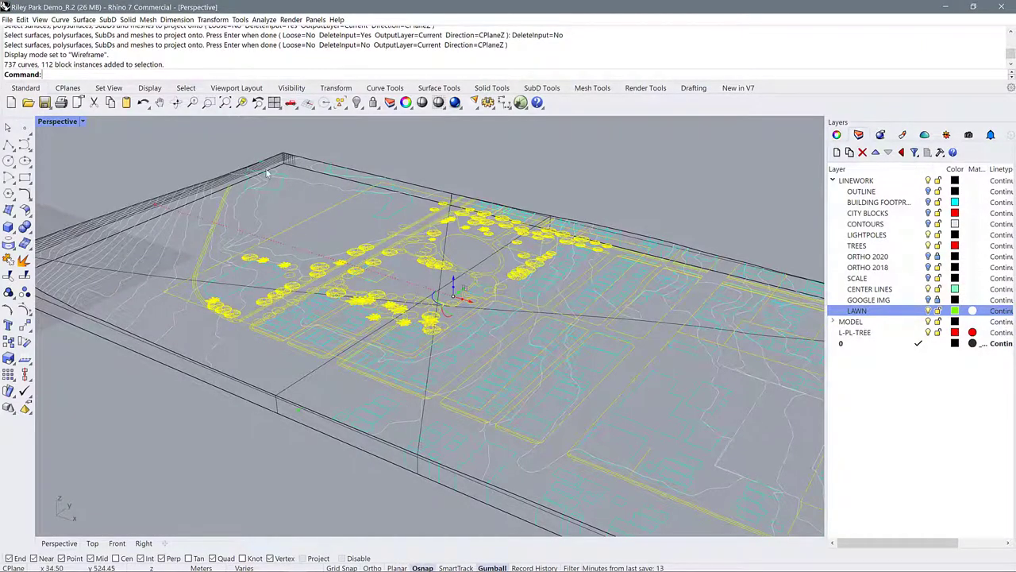
{"action": "left_click", "coordinate": [7, 19]}
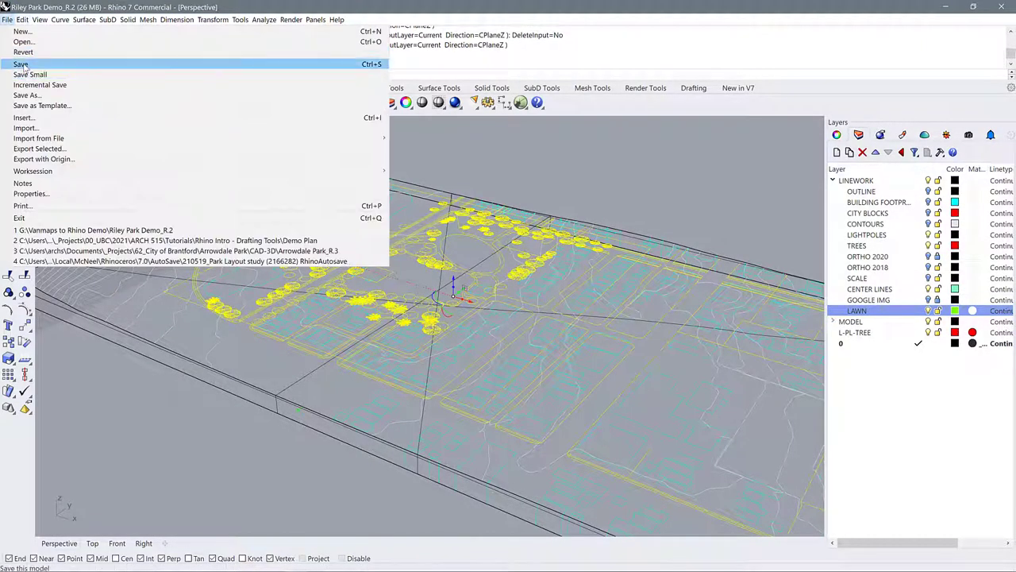
{"action": "left_click", "coordinate": [538, 178]}
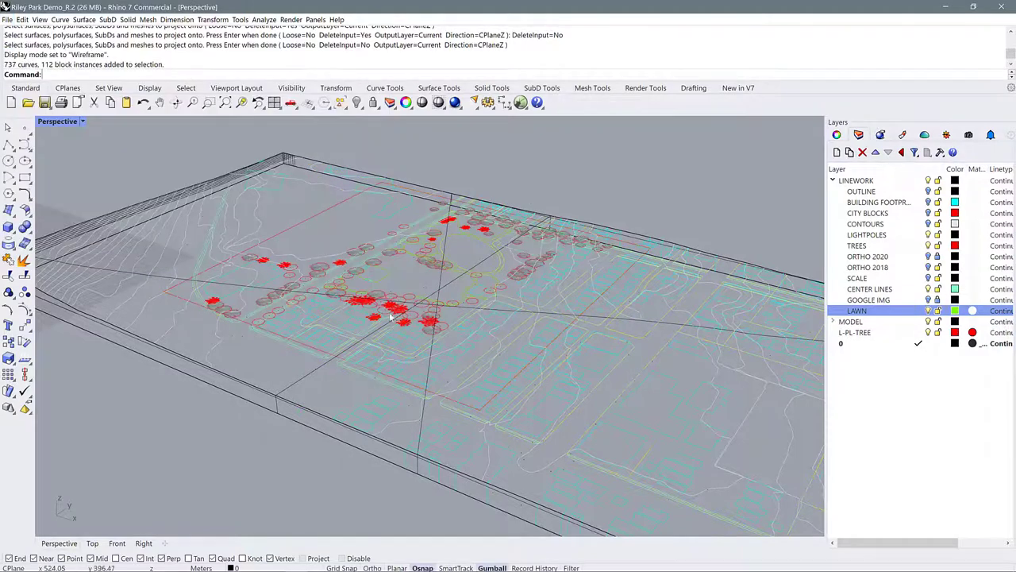
{"action": "right_click_drag", "start_coordinate": [421, 254], "coordinate": [394, 285]}
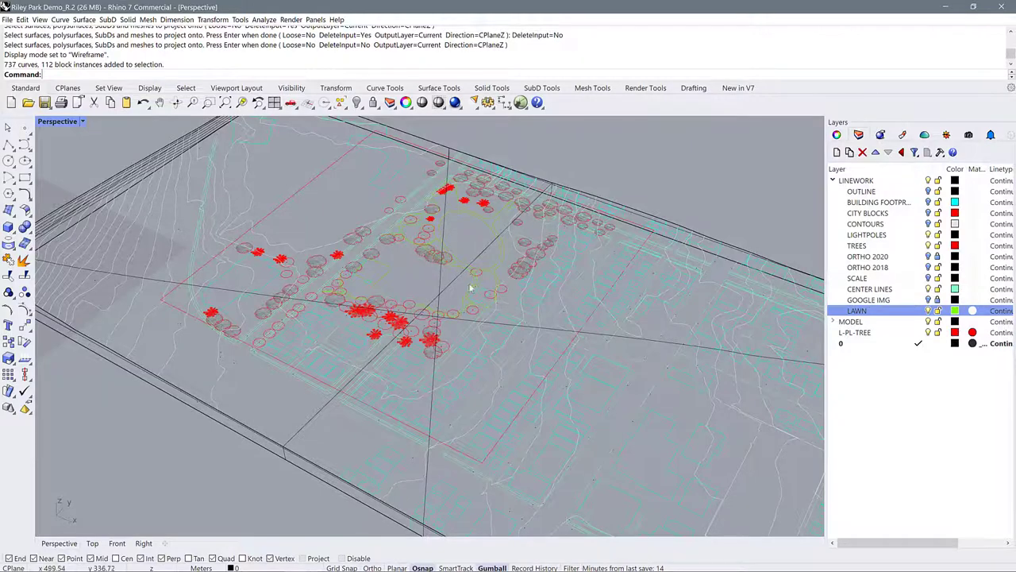
{"action": "right_click_drag", "start_coordinate": [480, 298], "coordinate": [441, 281]}
- Select all curves and tree blocks for Project, setting DeleteInput to No to keep originals
{"action": "key", "text": "ctrl+a"}
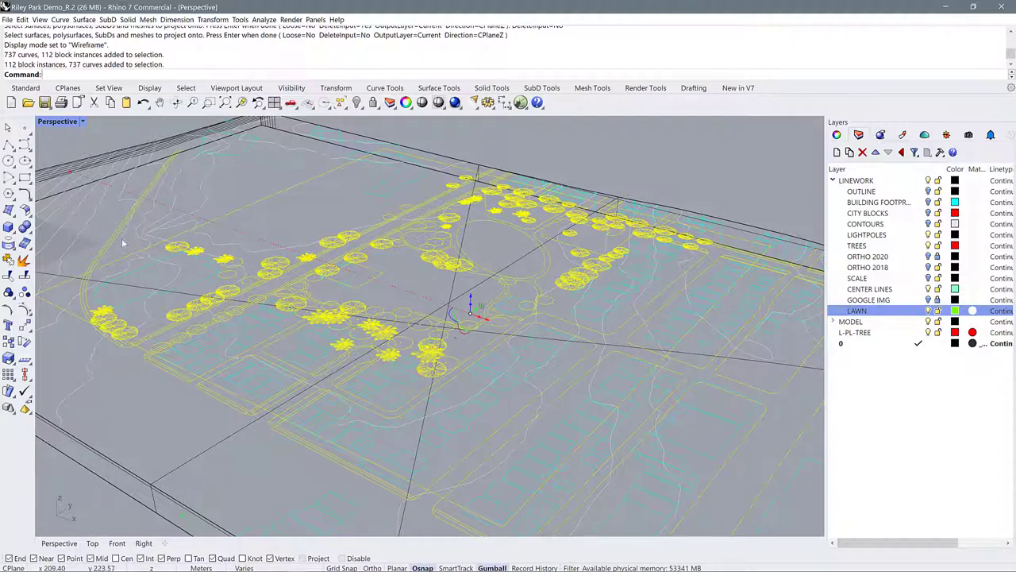
{"action": "left_click", "coordinate": [10, 245]}
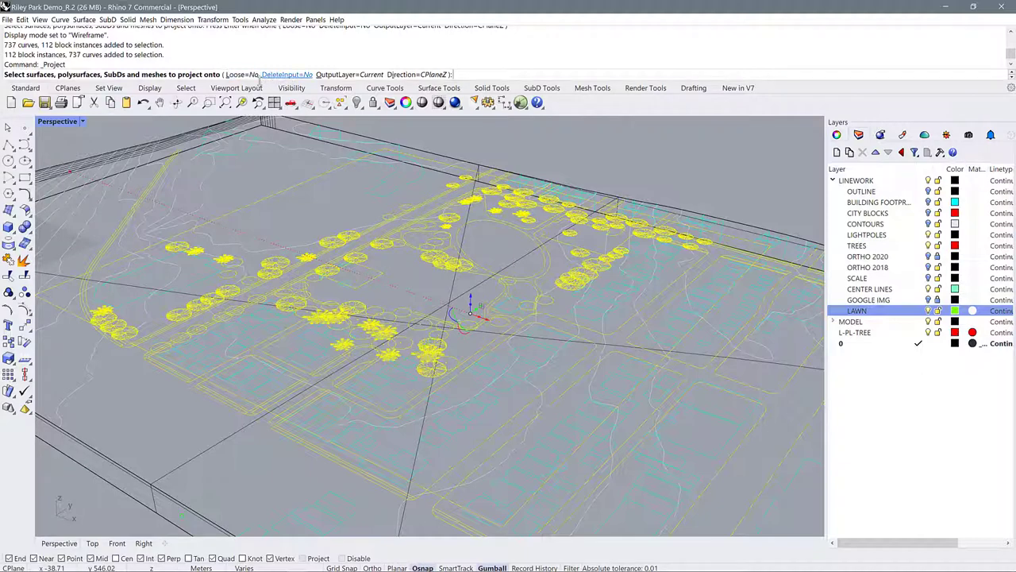
{"action": "left_click", "coordinate": [285, 76]}
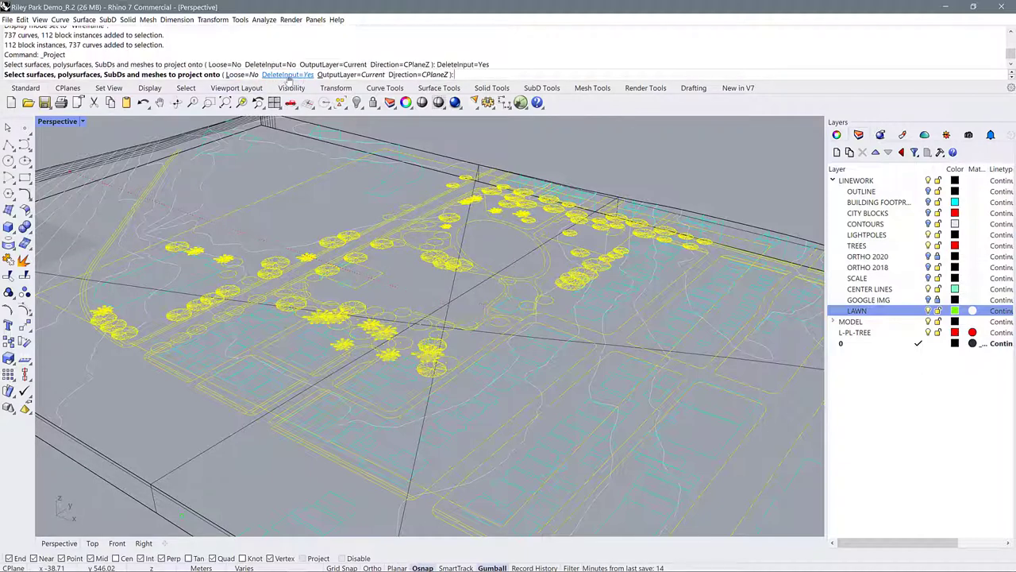
{"action": "left_click", "coordinate": [287, 75]}
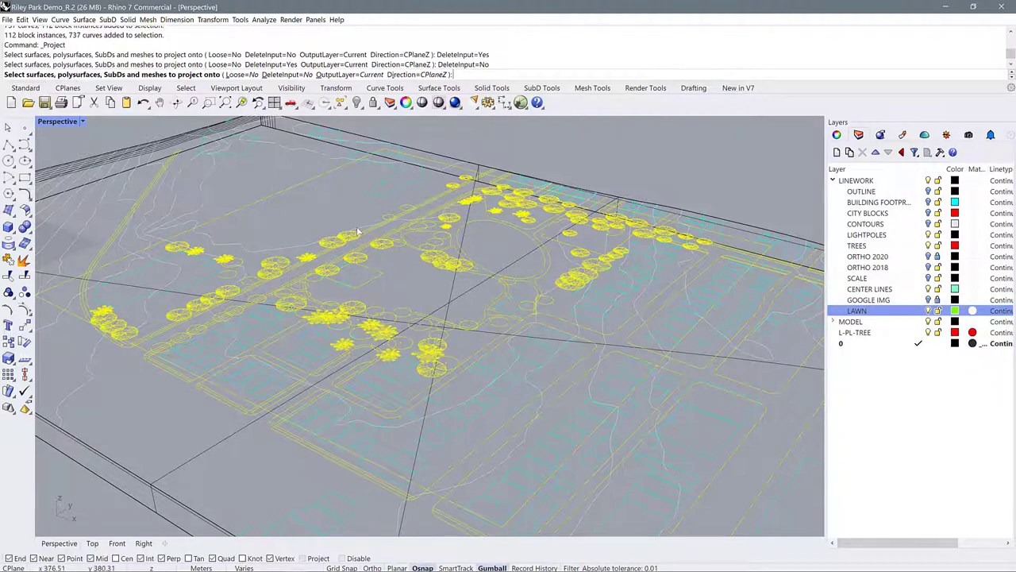
- Pick the terrain box as the projection target
{"action": "right_click_drag", "start_coordinate": [359, 232], "coordinate": [285, 248]}
{"action": "left_click", "coordinate": [277, 130]}
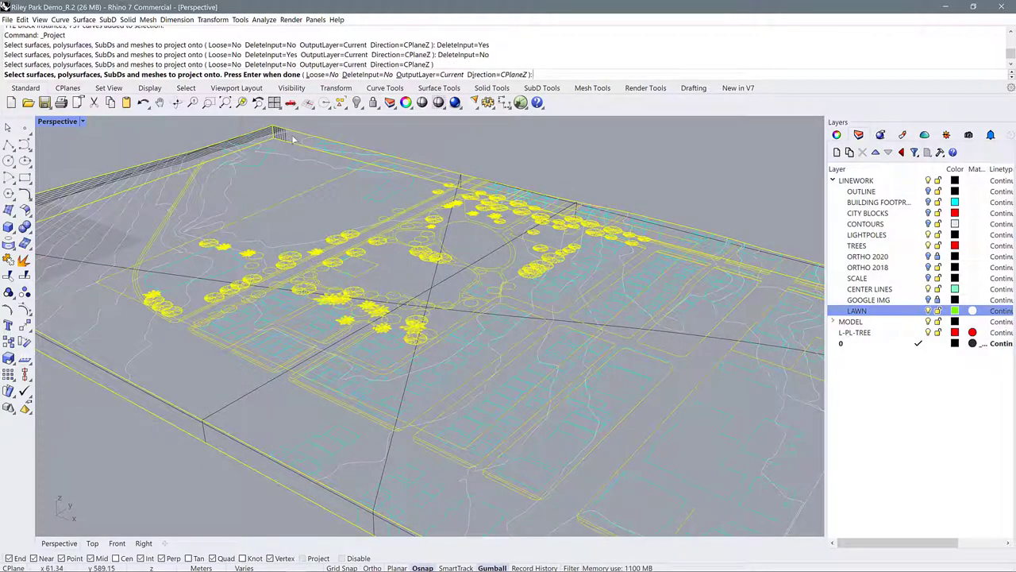
{"action": "right_click_drag", "start_coordinate": [322, 237], "coordinate": [380, 254]}
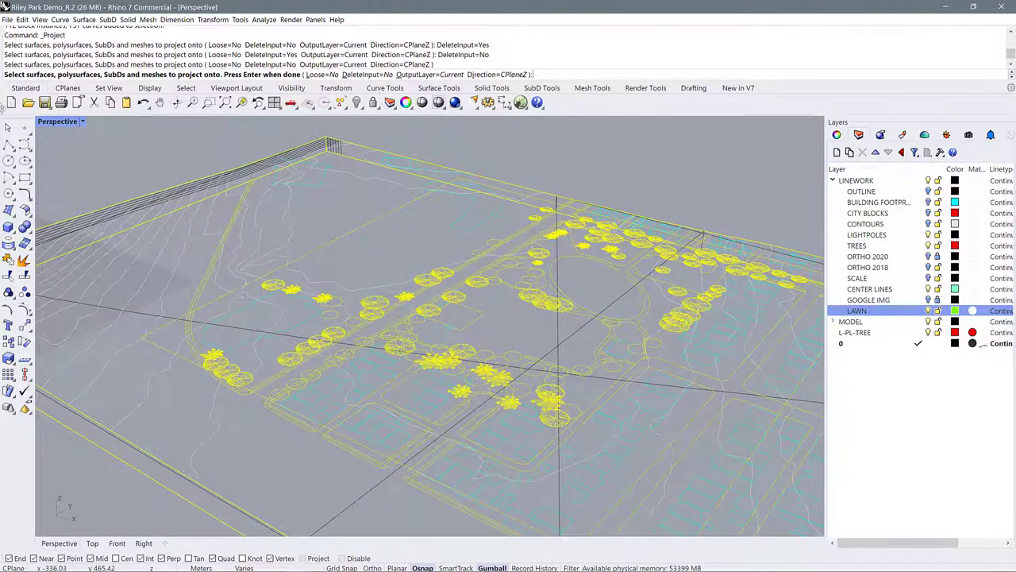
- Preview the Perspective view shaded, return it to Wireframe, and run the projection
{"action": "left_click", "coordinate": [82, 120]}
{"action": "left_click", "coordinate": [60, 165]}
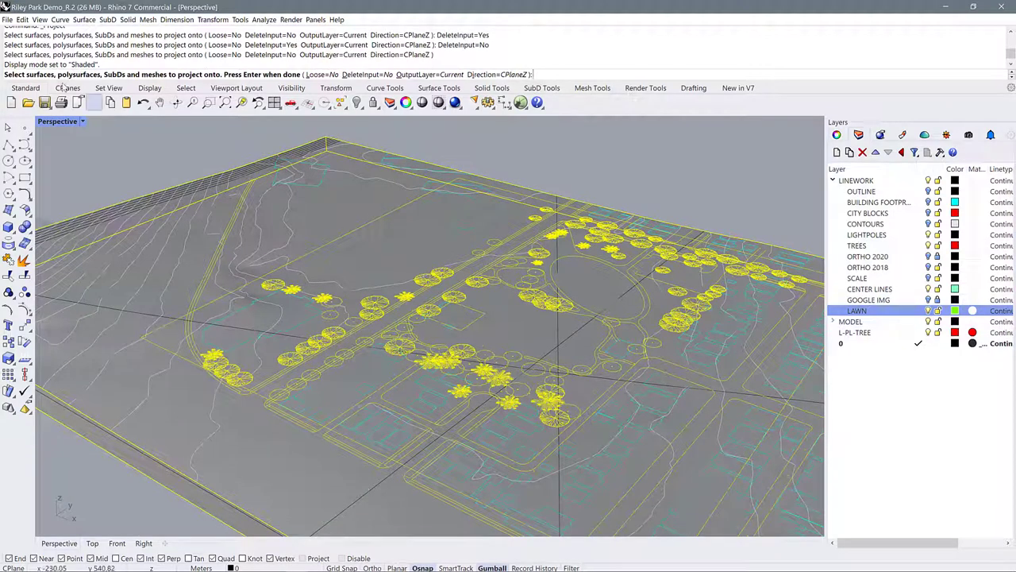
{"action": "left_click", "coordinate": [82, 121]}
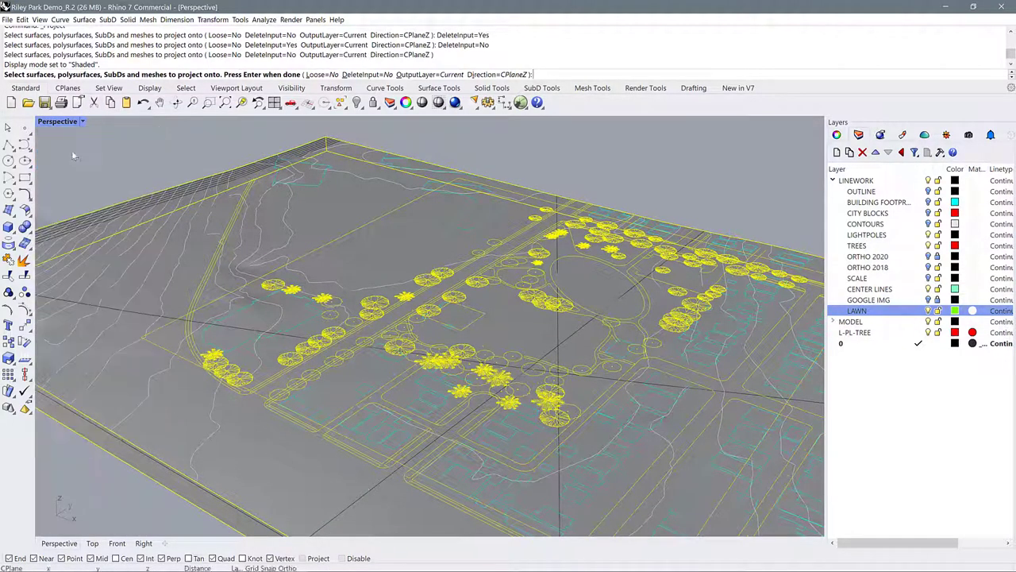
{"action": "left_click", "coordinate": [60, 156]}
{"action": "scroll", "coordinate": [284, 277], "scroll_direction": "down", "scroll_amount": 5}
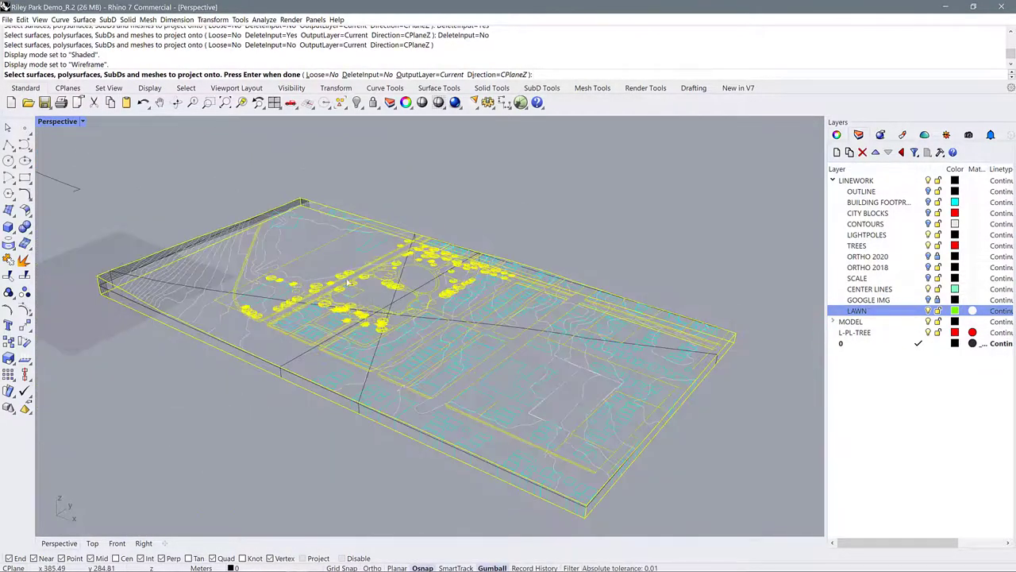
{"action": "scroll", "coordinate": [347, 282], "scroll_direction": "up", "scroll_amount": 5}
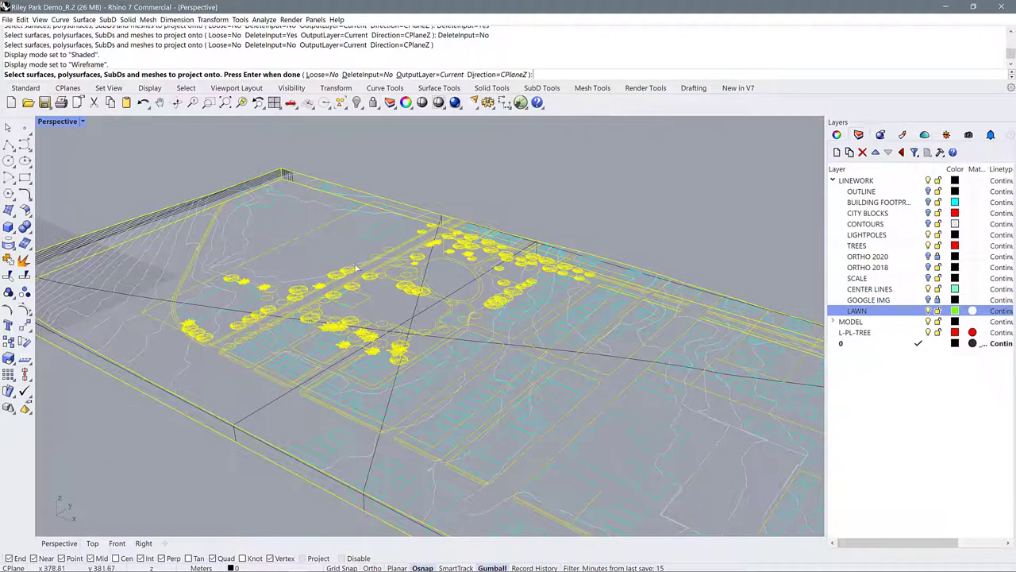
{"action": "key", "text": "Return"}
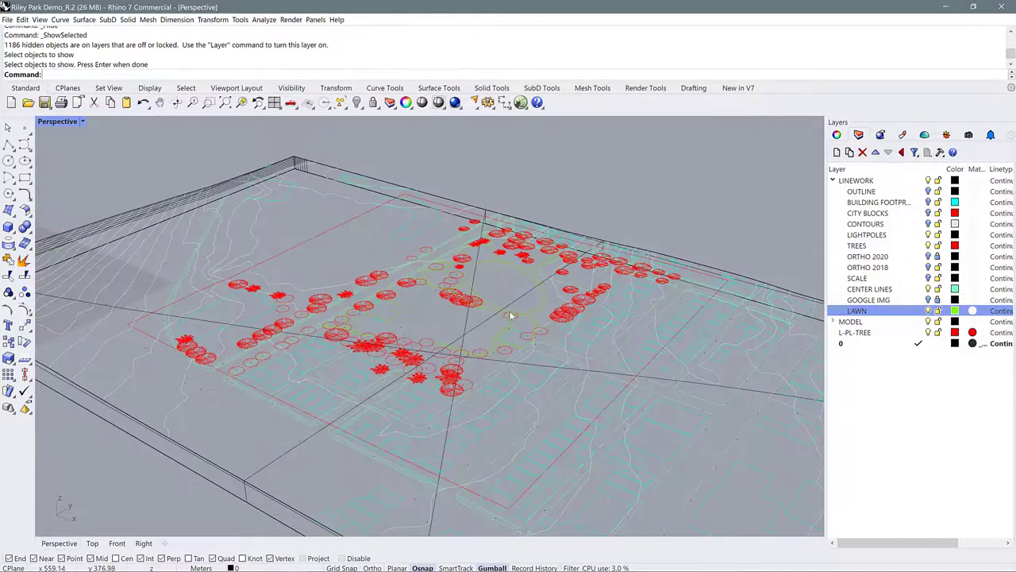
- Select every object and tilt the Perspective view to a near edge-on angle
{"action": "right_click_drag", "start_coordinate": [474, 308], "coordinate": [479, 308]}
{"action": "key", "text": "ctrl+a"}
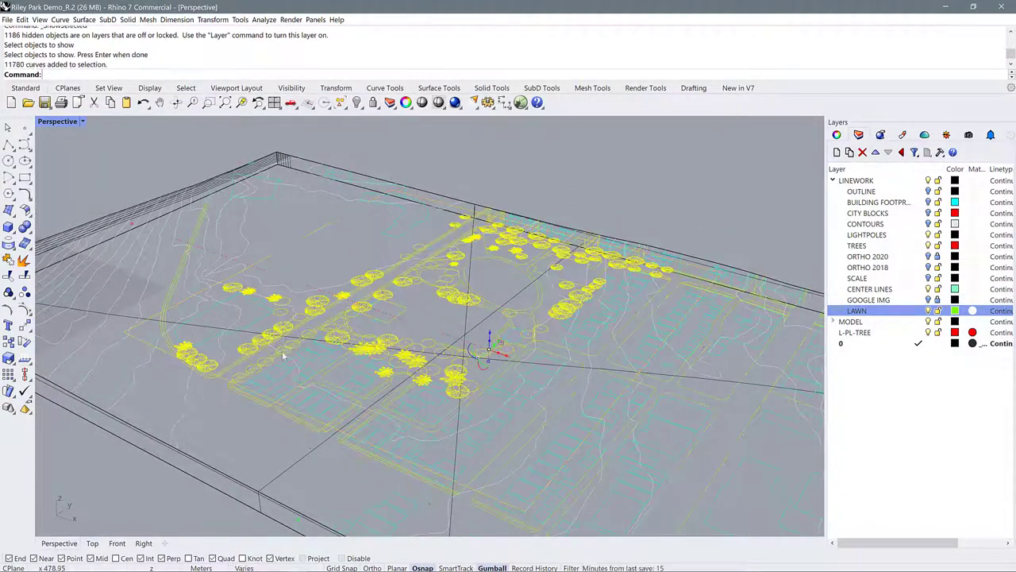
{"action": "right_click_drag", "start_coordinate": [431, 330], "coordinate": [420, 291]}
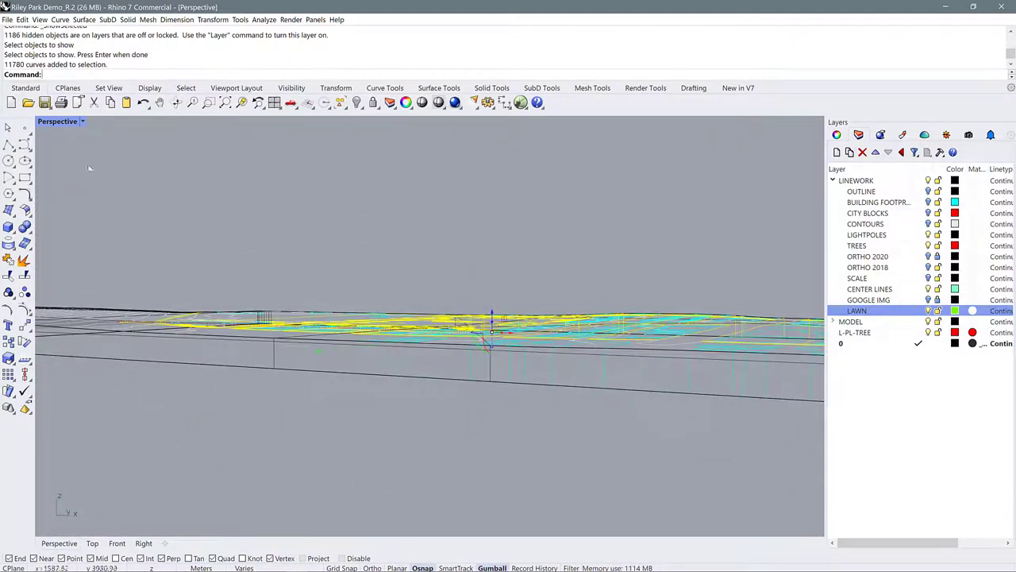
- Maximize the Front view to inspect the terrain profile, then restore the four-viewport layout
{"action": "double_click", "coordinate": [51, 123]}
{"action": "double_click", "coordinate": [50, 334]}
{"action": "scroll", "coordinate": [177, 397], "scroll_direction": "down", "scroll_amount": 6}
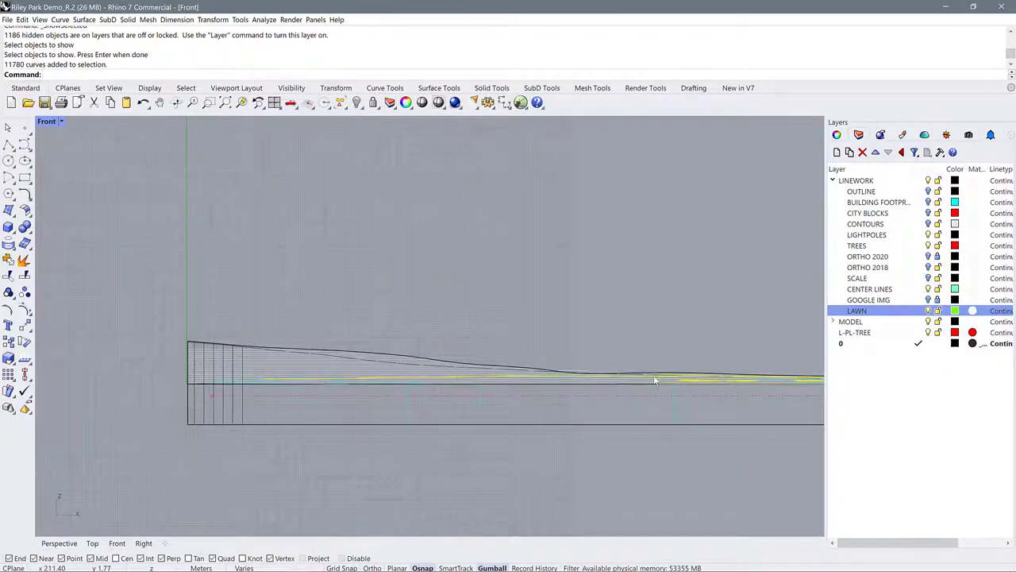
{"action": "scroll", "coordinate": [670, 371], "scroll_direction": "up", "scroll_amount": 5}
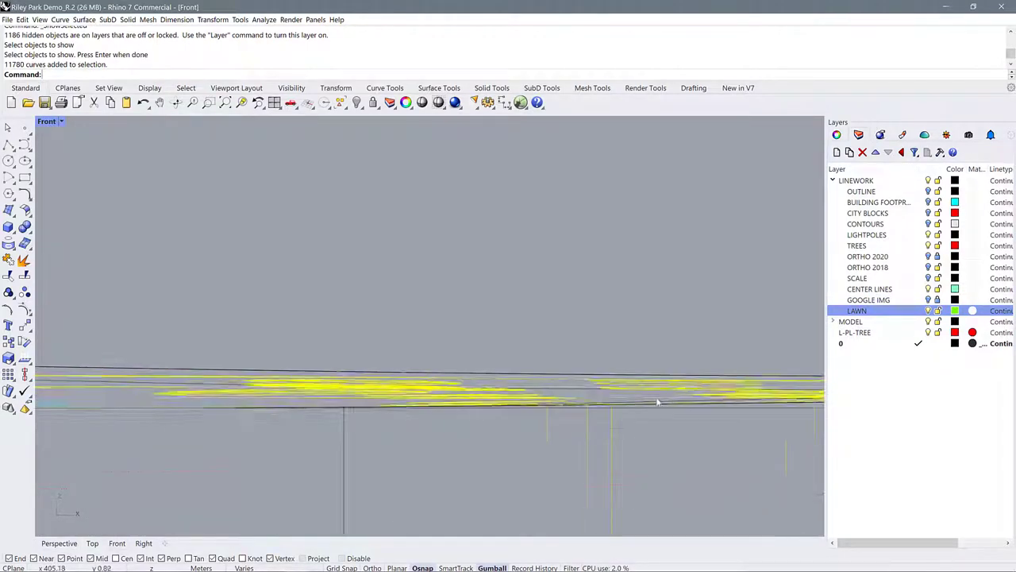
{"action": "scroll", "coordinate": [651, 401], "scroll_direction": "down", "scroll_amount": 5}
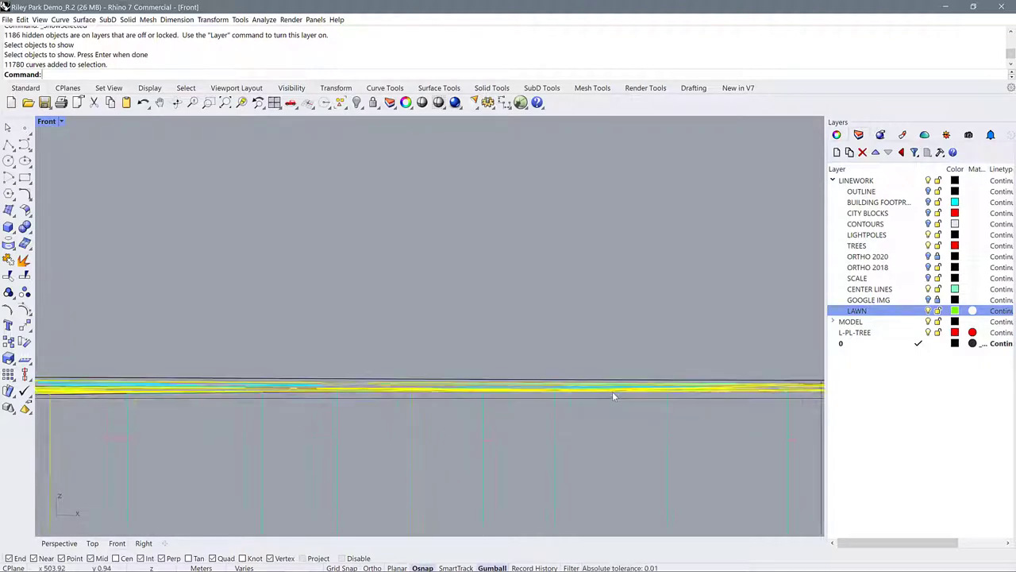
{"action": "scroll", "coordinate": [608, 391], "scroll_direction": "down", "scroll_amount": 4}
{"action": "scroll", "coordinate": [690, 393], "scroll_direction": "up", "scroll_amount": 3}
{"action": "scroll", "coordinate": [651, 391], "scroll_direction": "up", "scroll_amount": 2}
{"action": "scroll", "coordinate": [572, 380], "scroll_direction": "down", "scroll_amount": 5}
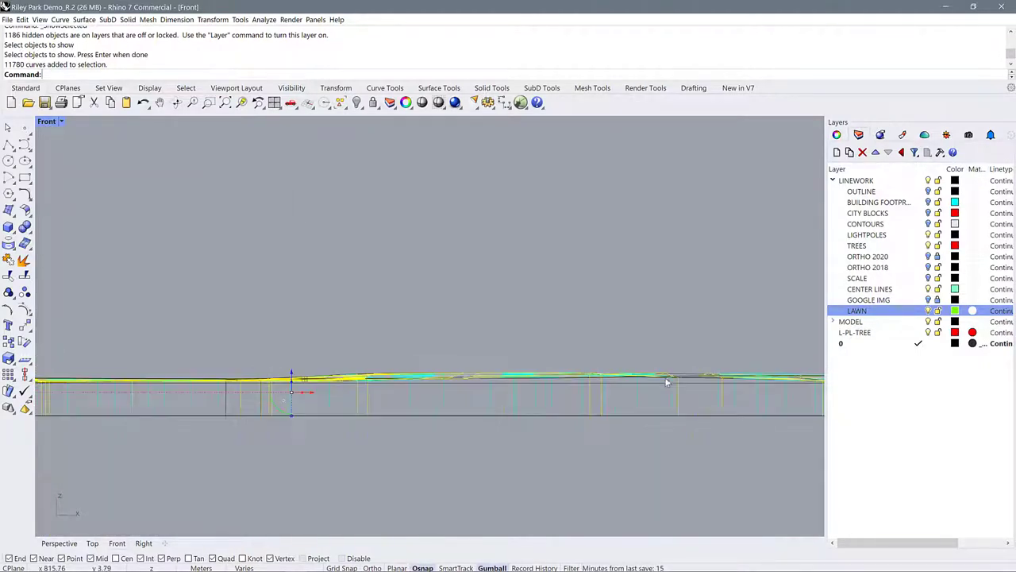
{"action": "double_click", "coordinate": [42, 120]}
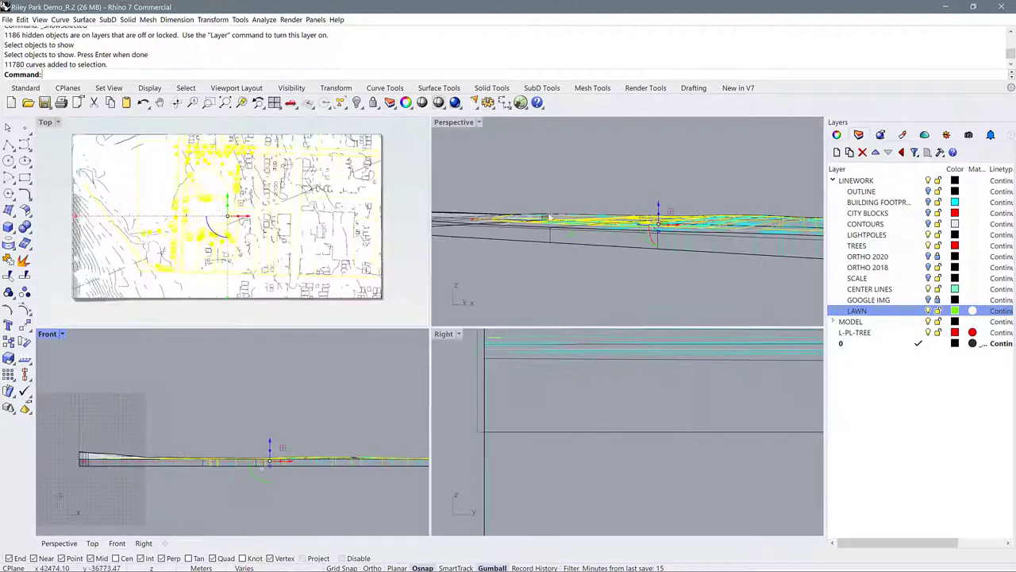
- In a maximized Perspective view, delete the two diagonal lines and the long horizontal curve
{"action": "double_click", "coordinate": [454, 122]}
{"action": "right_click_drag", "start_coordinate": [280, 286], "coordinate": [597, 312]}
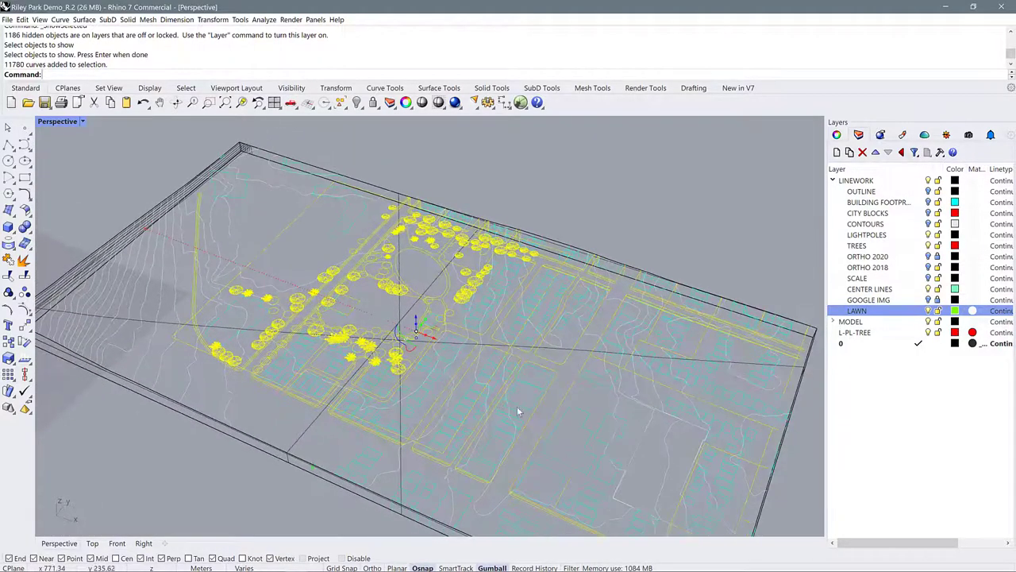
{"action": "right_click_drag", "start_coordinate": [517, 411], "coordinate": [507, 258]}
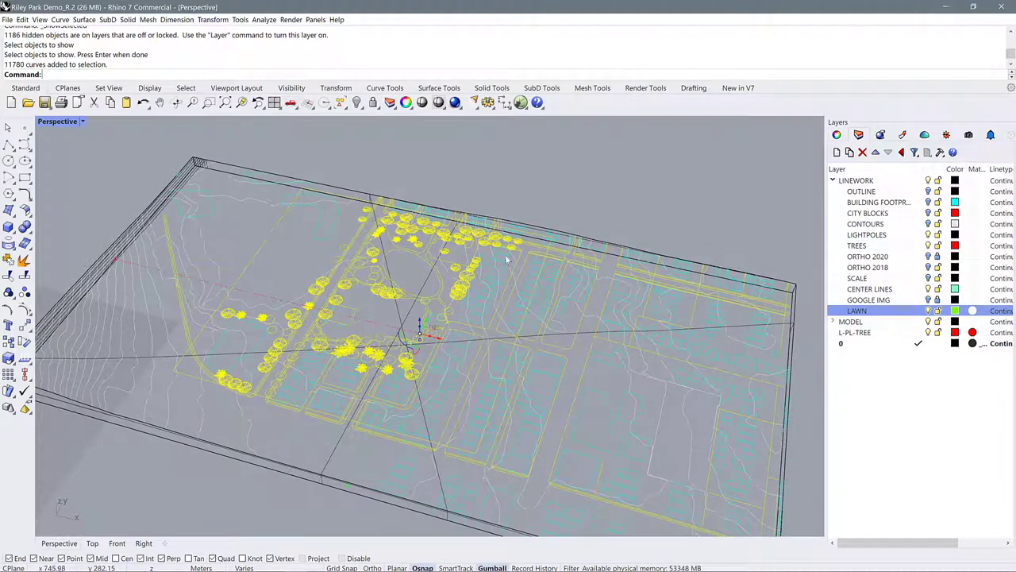
{"action": "left_click", "coordinate": [527, 186]}
{"action": "left_click", "coordinate": [402, 315]}
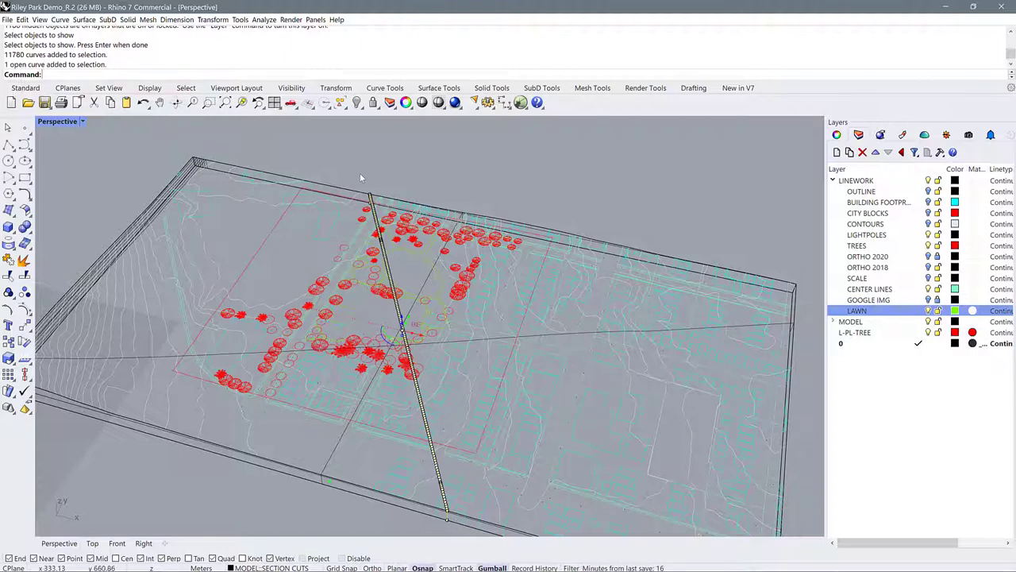
{"action": "left_click", "coordinate": [425, 284], "text": "shift"}
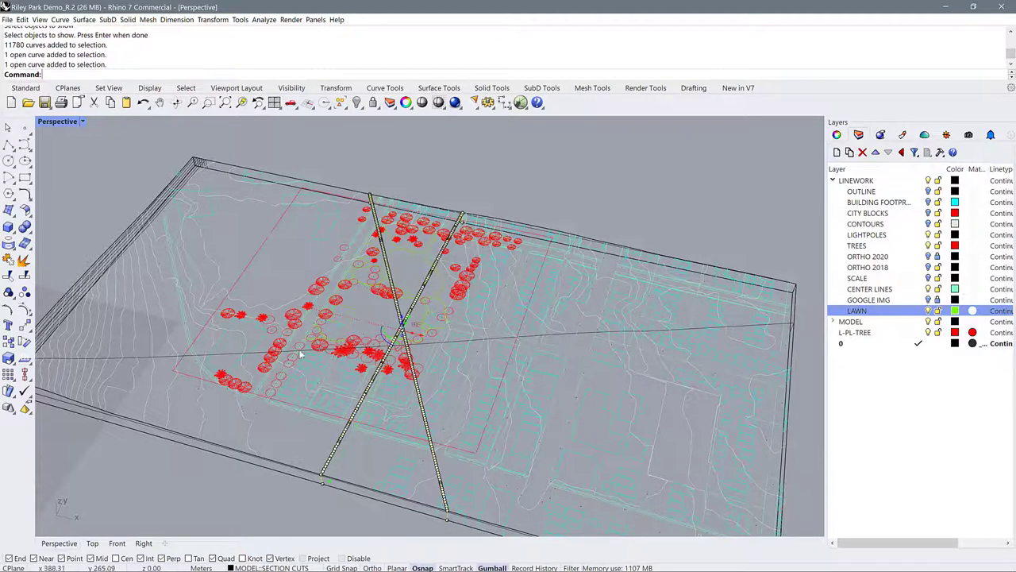
{"action": "left_click", "coordinate": [221, 358], "text": "shift"}
{"action": "key", "text": "Delete"}
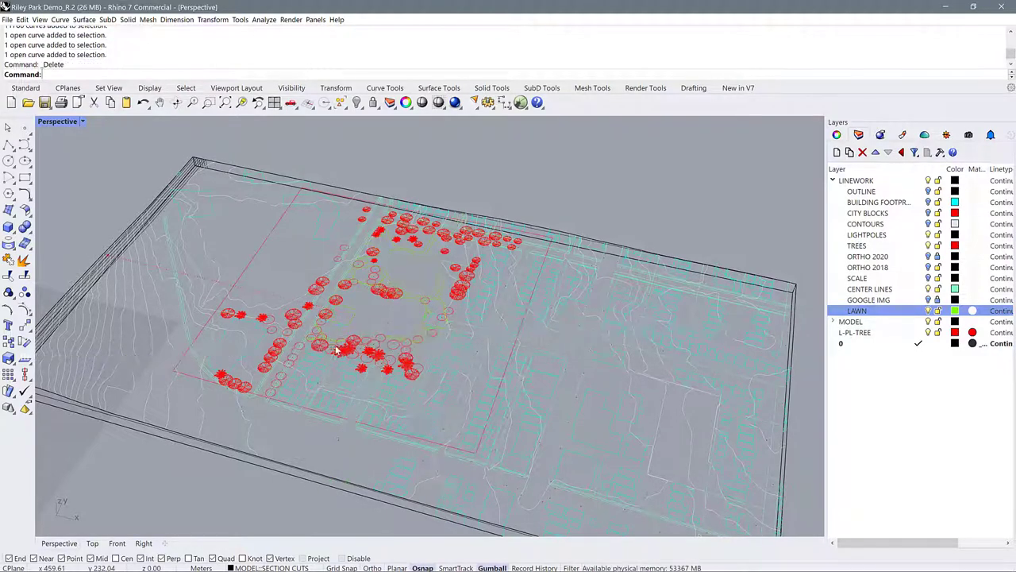
- Collapse LINEWORK, expand MODEL, and make its SECTION CUTS sublayer current
{"action": "mouse_move", "coordinate": [465, 354]}
{"action": "right_mouse_down"}
{"action": "mouse_move", "coordinate": [492, 309]}
{"action": "mouse_move", "coordinate": [451, 341]}
{"action": "right_mouse_up"}
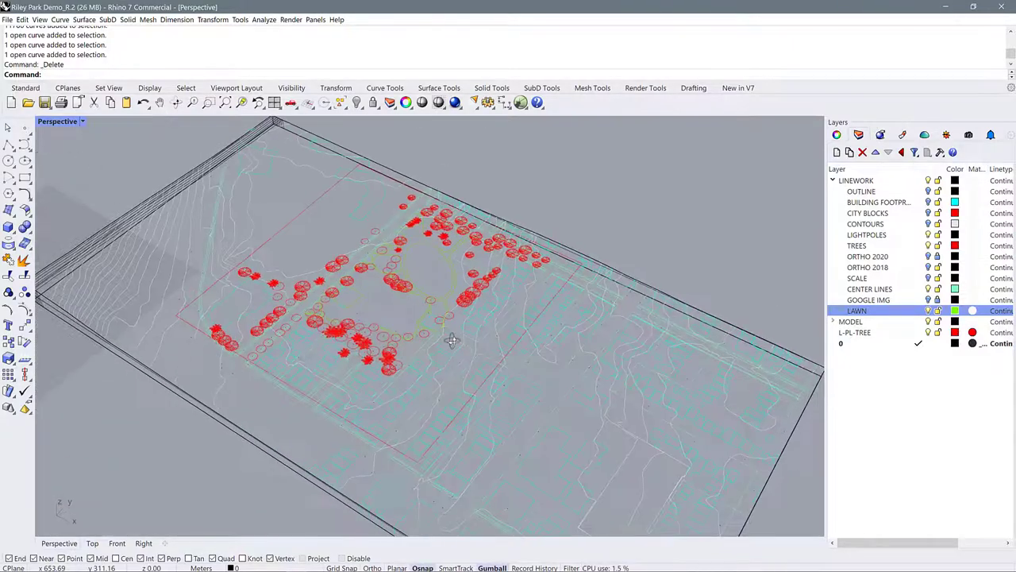
{"action": "left_click", "coordinate": [833, 180]}
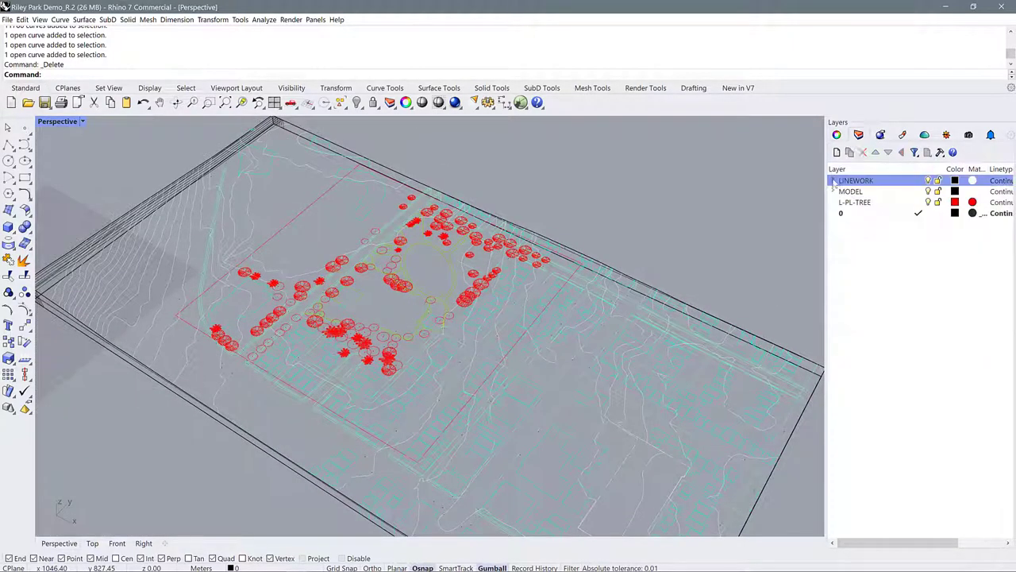
{"action": "left_click", "coordinate": [833, 192]}
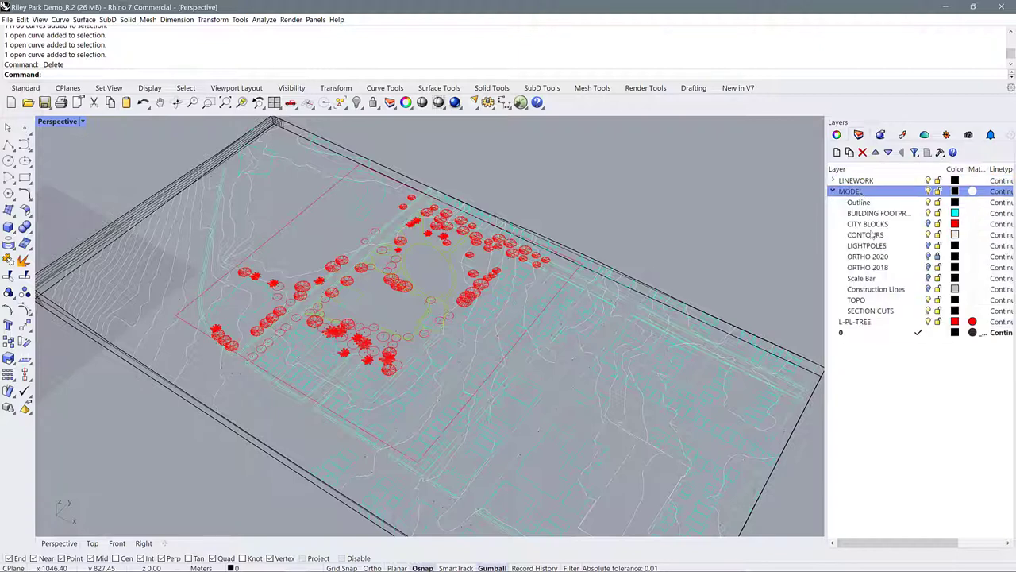
{"action": "left_click", "coordinate": [870, 311]}
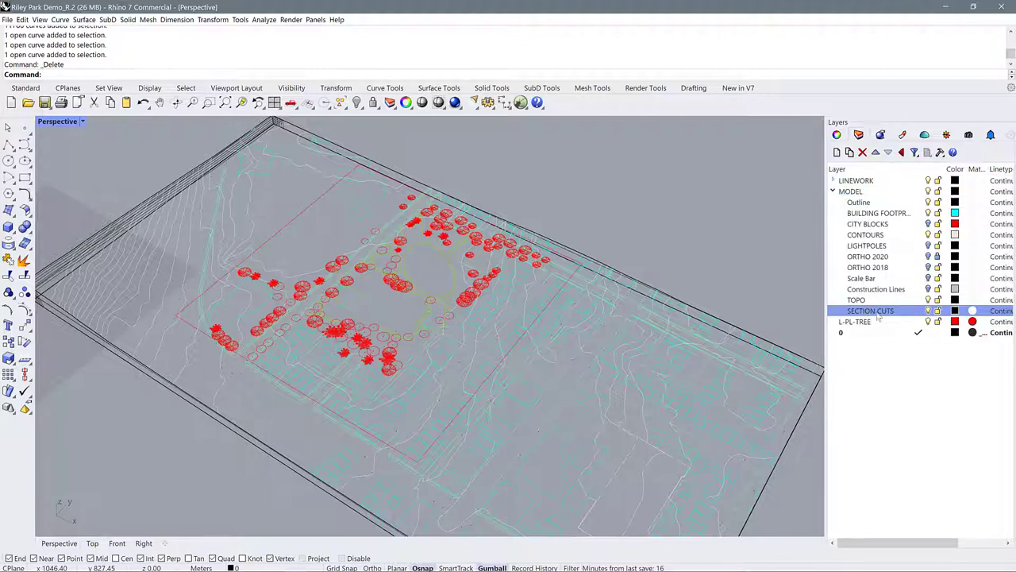
{"action": "left_click", "coordinate": [918, 311]}
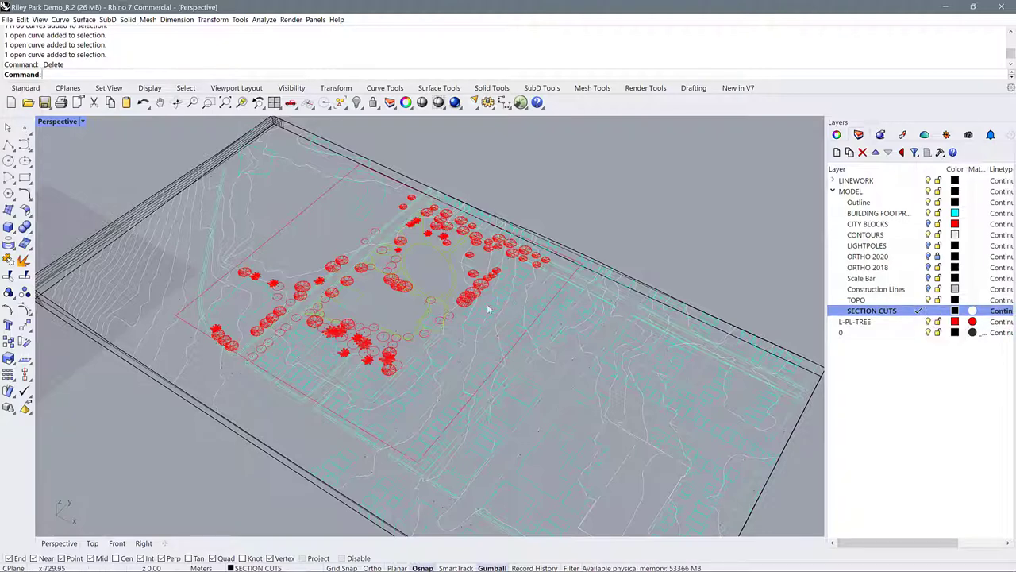
{"action": "right_click_drag", "start_coordinate": [403, 324], "coordinate": [444, 350]}
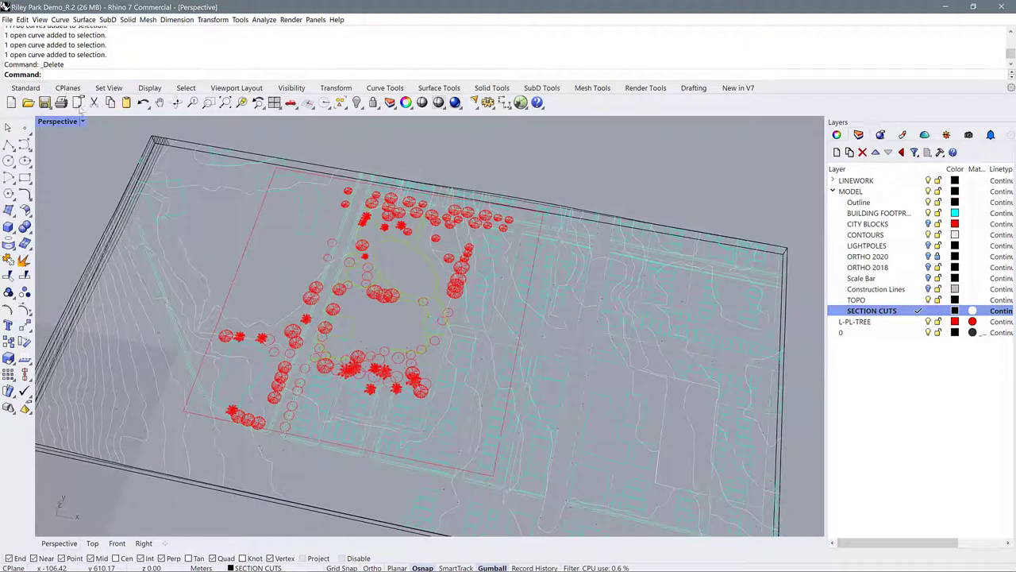
- Maximize the Top viewport and set its display mode to Wireframe
{"action": "double_click", "coordinate": [57, 122]}
{"action": "double_click", "coordinate": [45, 123]}
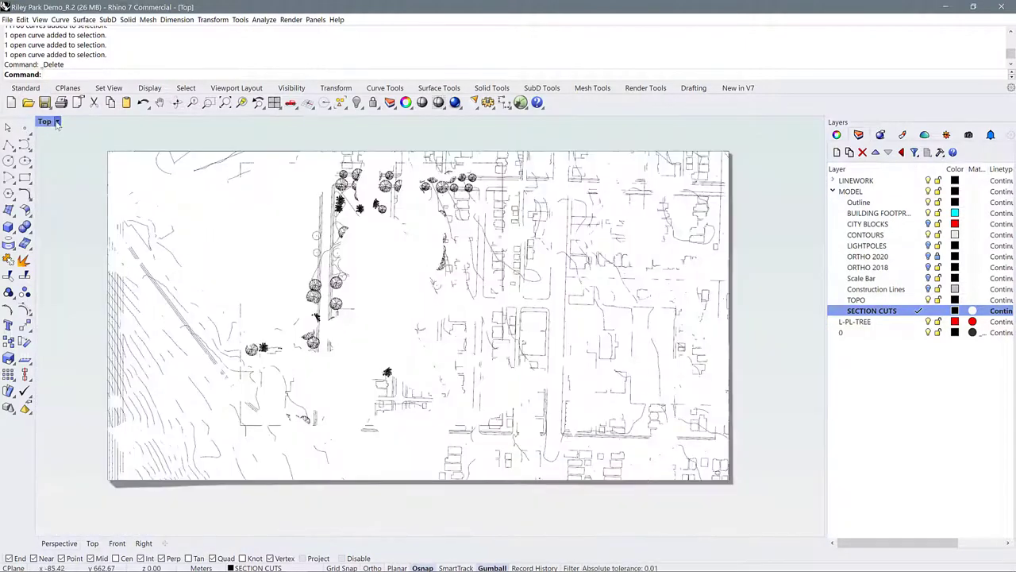
{"action": "left_click", "coordinate": [57, 122]}
{"action": "left_click", "coordinate": [72, 132]}
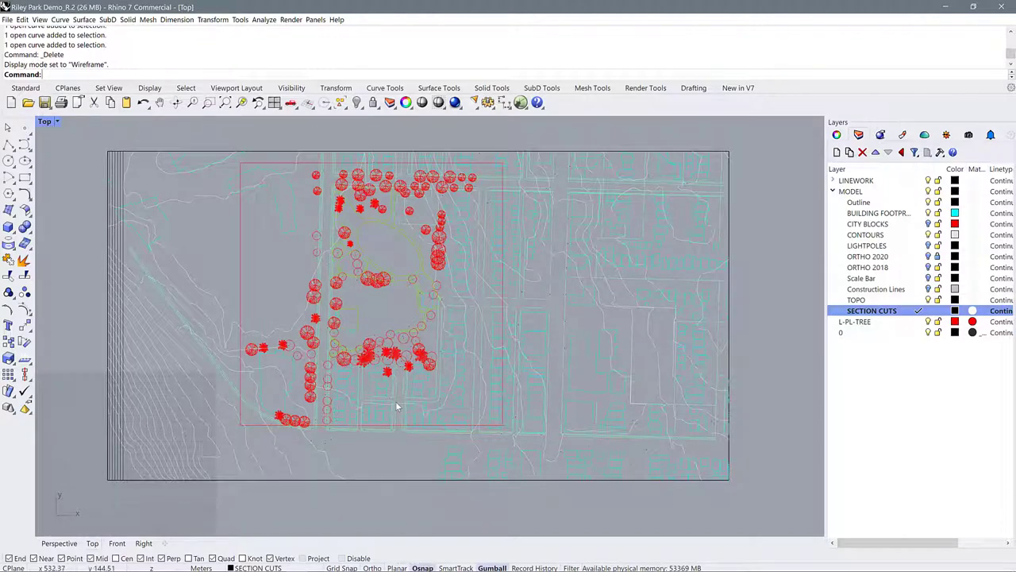
- Draw a diagonal line with L from above the site's top edge to below its bottom
{"action": "type", "text": "L"}
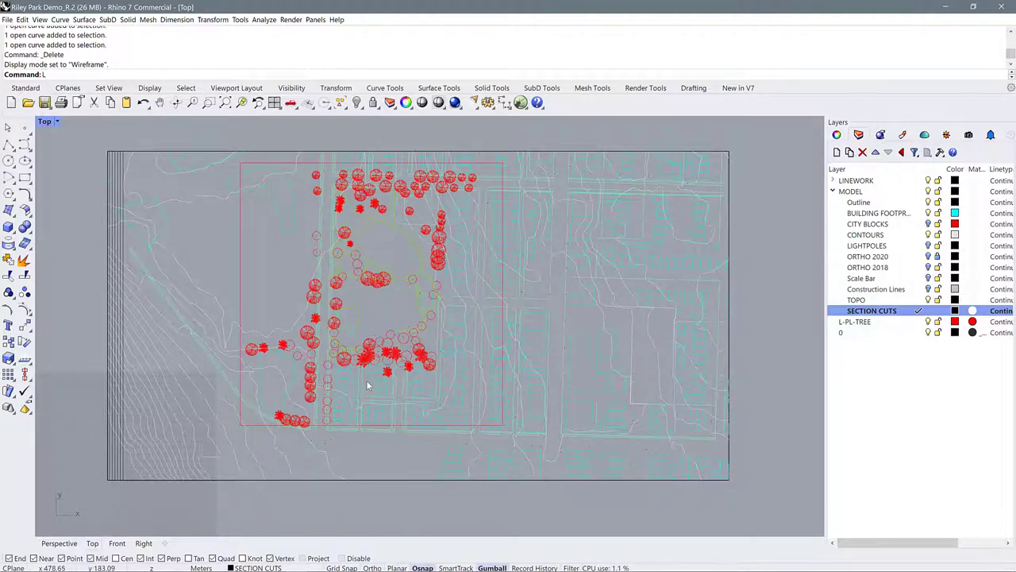
{"action": "key", "text": "Return"}
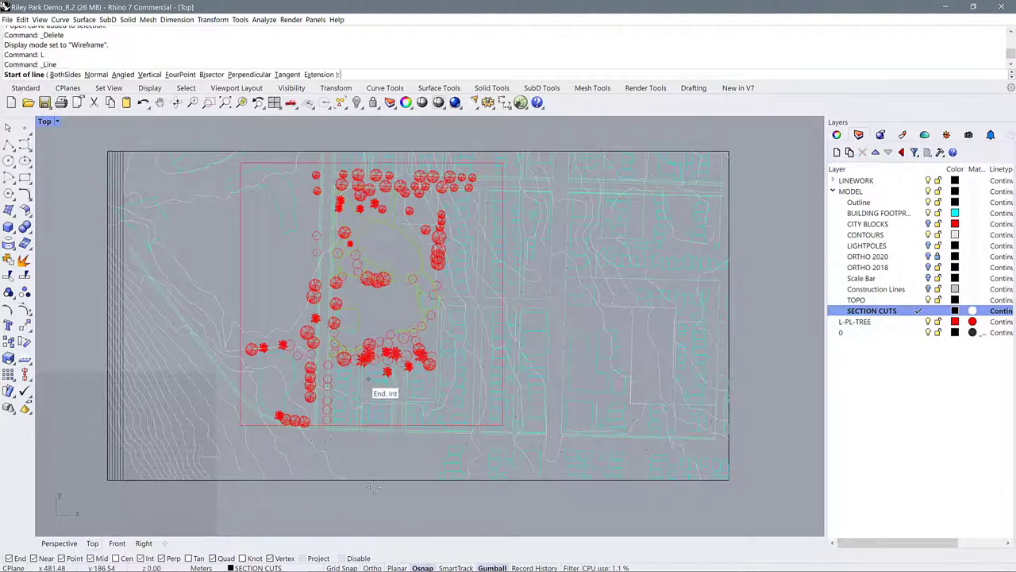
{"action": "left_click", "coordinate": [469, 133]}
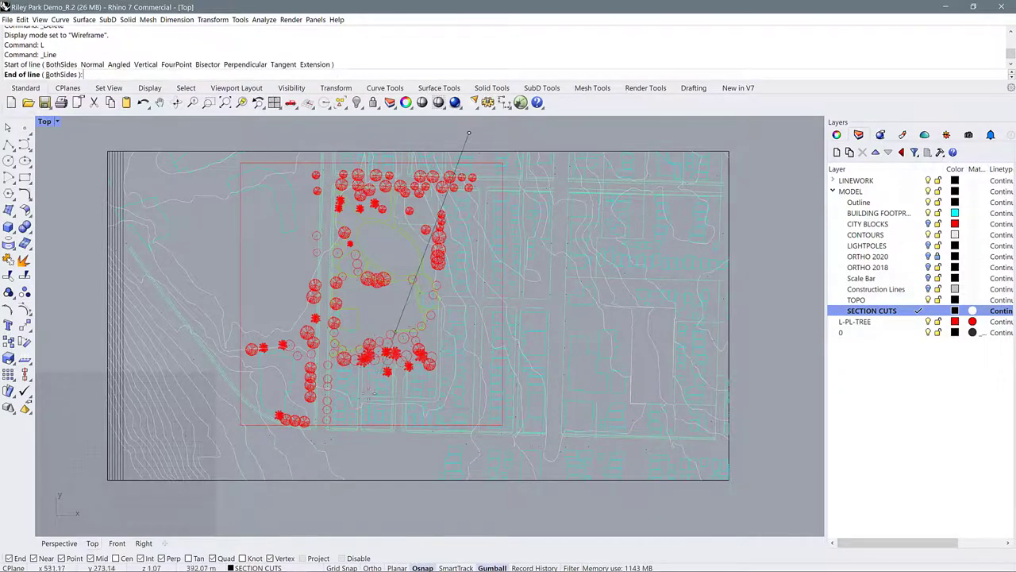
{"action": "left_click", "coordinate": [296, 514]}
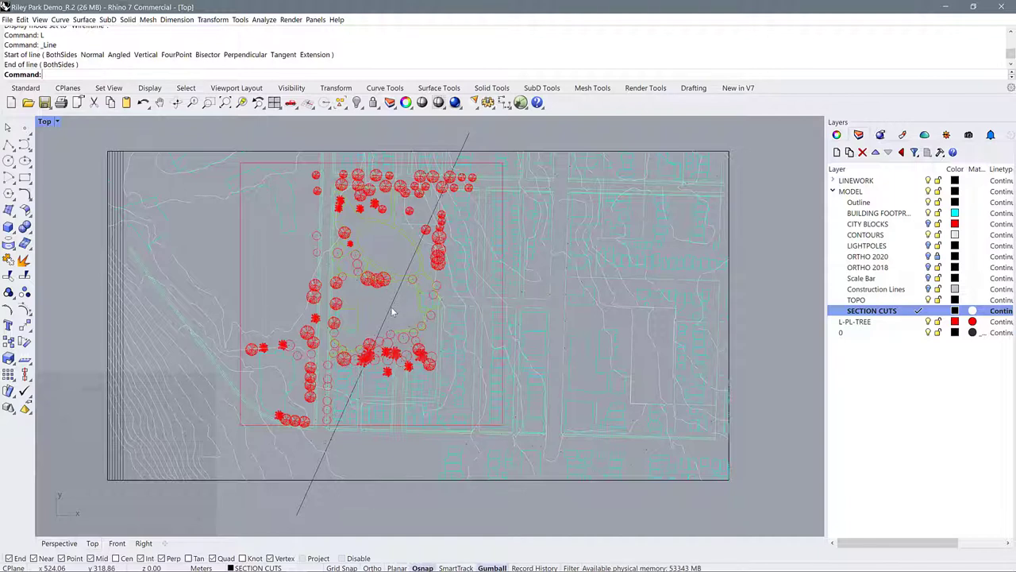
- Start the Section command and window-select the site objects
{"action": "key", "text": "Return"}
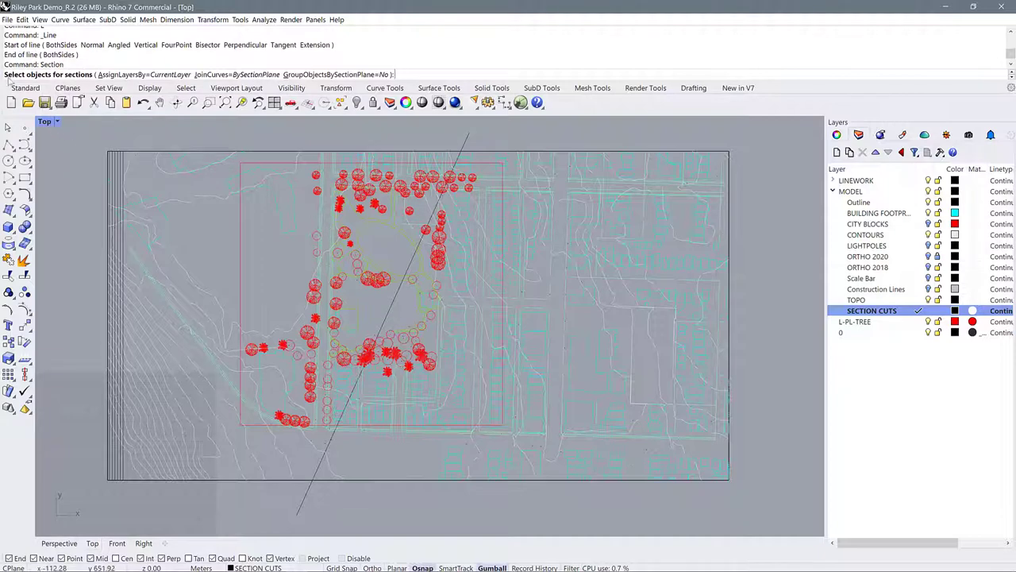
{"action": "scroll", "coordinate": [227, 170], "scroll_direction": "down", "scroll_amount": 2}
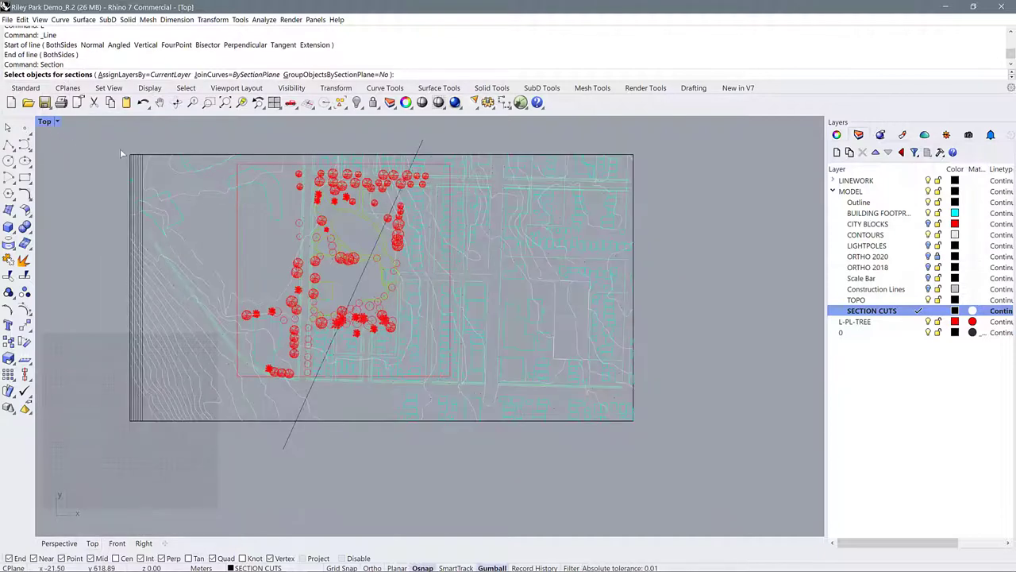
{"action": "mouse_move", "coordinate": [120, 148]}
{"action": "left_mouse_down"}
{"action": "mouse_move", "coordinate": [490, 311]}
{"action": "mouse_move", "coordinate": [659, 435]}
{"action": "left_mouse_up"}
{"action": "scroll", "coordinate": [321, 172], "scroll_direction": "up", "scroll_amount": 2}
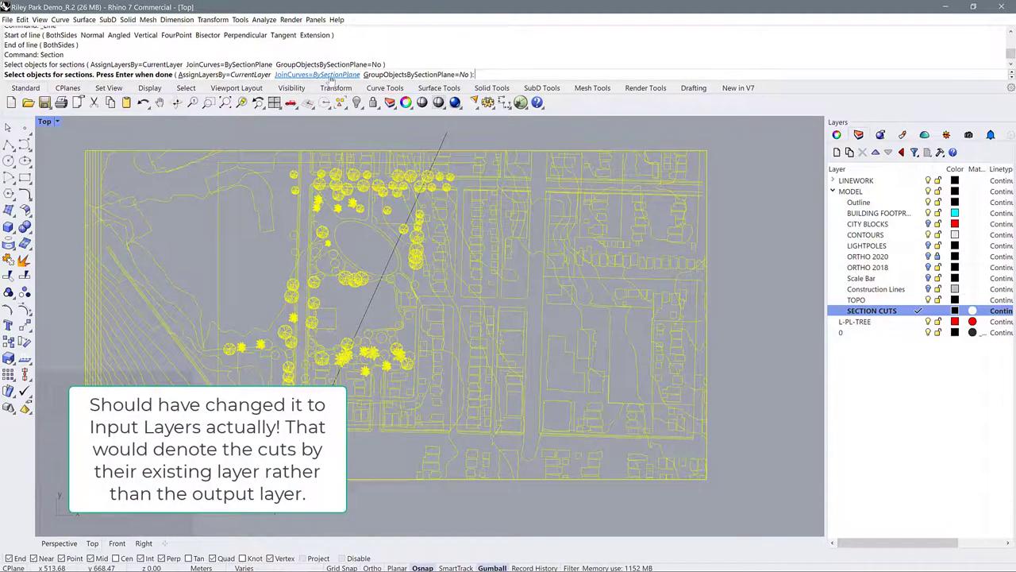
- Set JoinCurves=None and GroupObjectsBySectionPlane=Yes, then select all objects and confirm
{"action": "left_click", "coordinate": [331, 76]}
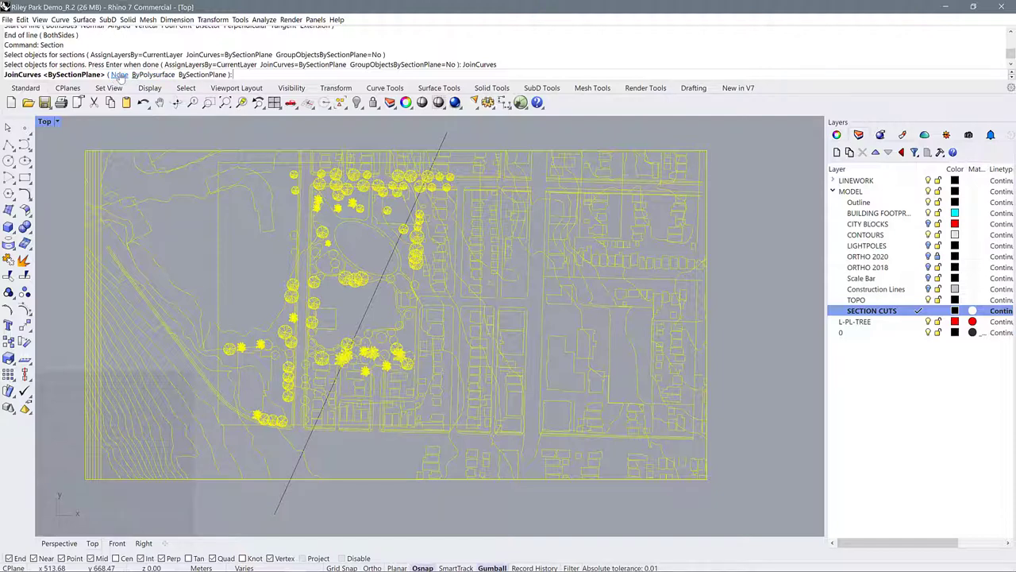
{"action": "left_click", "coordinate": [119, 75]}
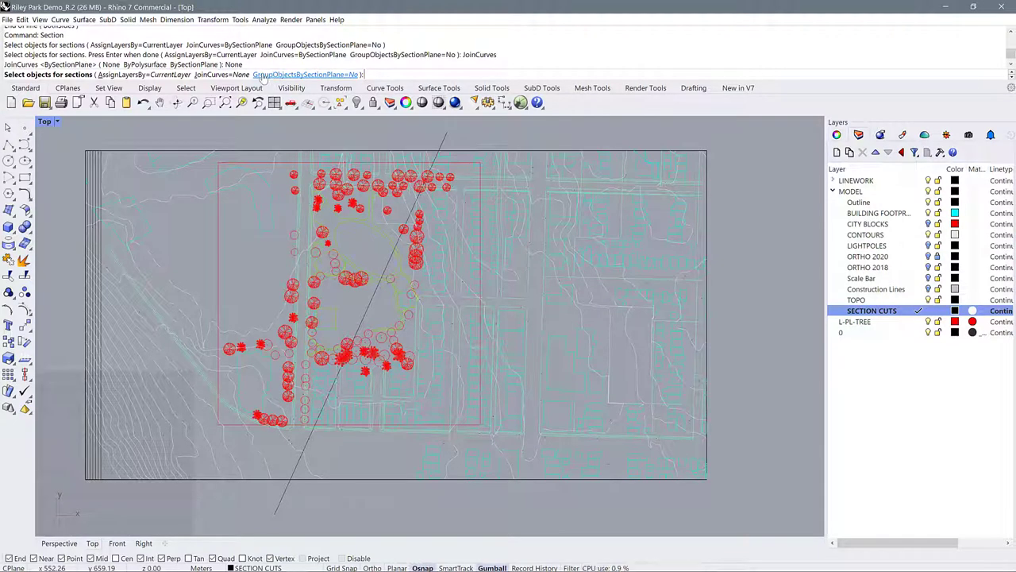
{"action": "left_click", "coordinate": [292, 75]}
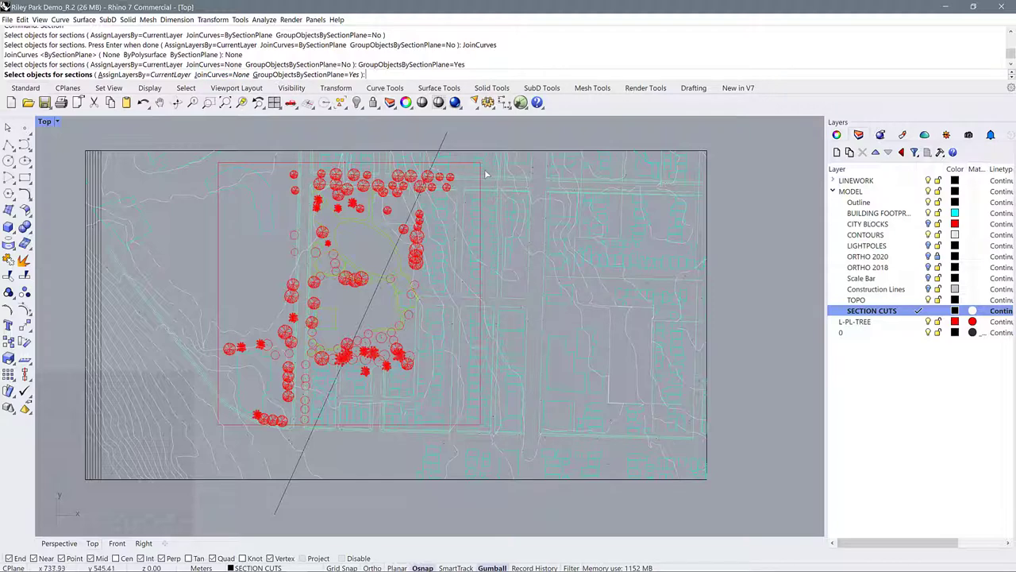
{"action": "scroll", "coordinate": [487, 174], "scroll_direction": "down", "scroll_amount": 2}
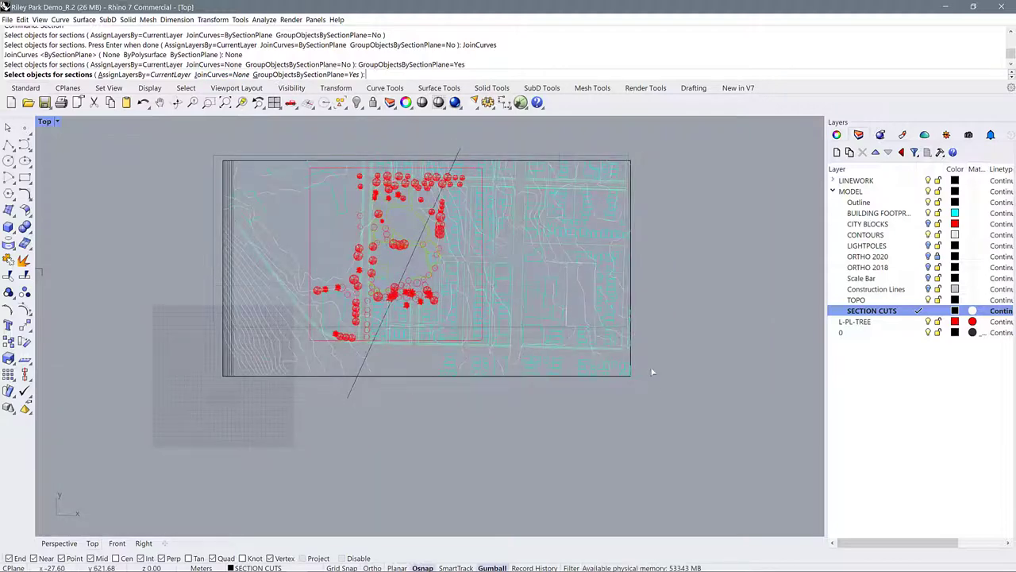
{"action": "key", "text": "ctrl+a"}
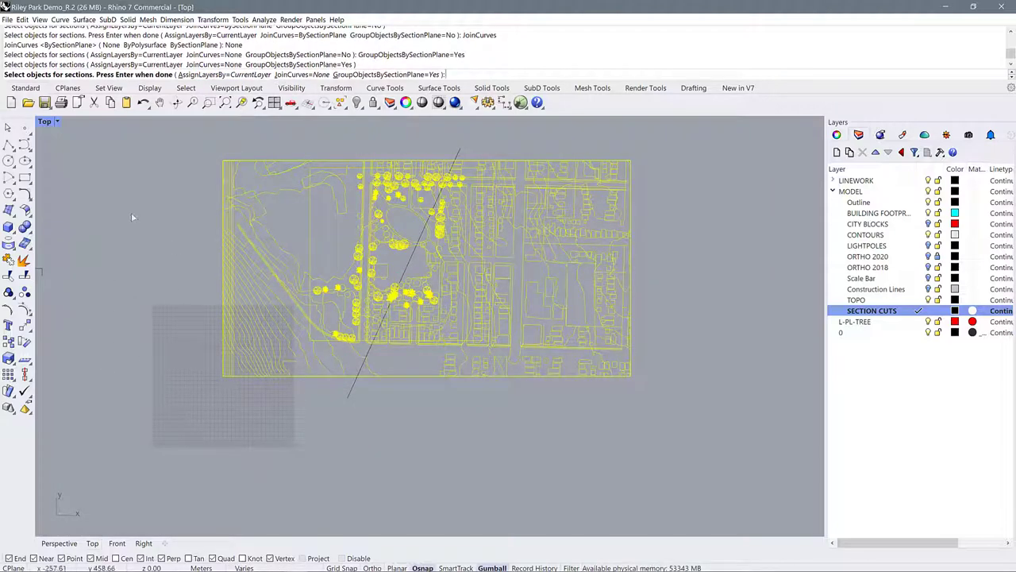
{"action": "key", "text": "Return"}
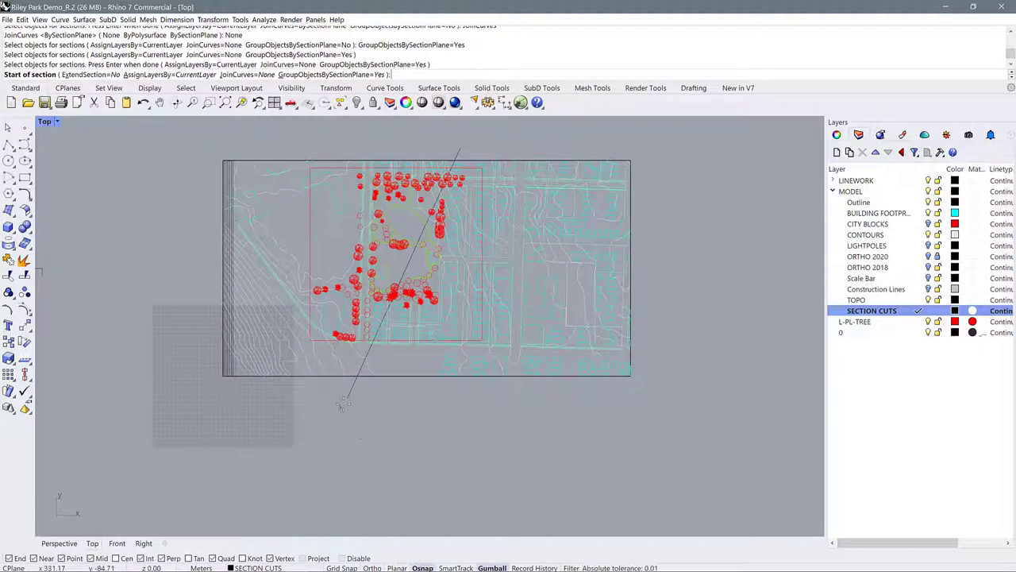
- Cut section curves through the site along a diagonal line from its lower end to the top
{"action": "left_click", "coordinate": [349, 404]}
{"action": "left_click", "coordinate": [471, 151]}
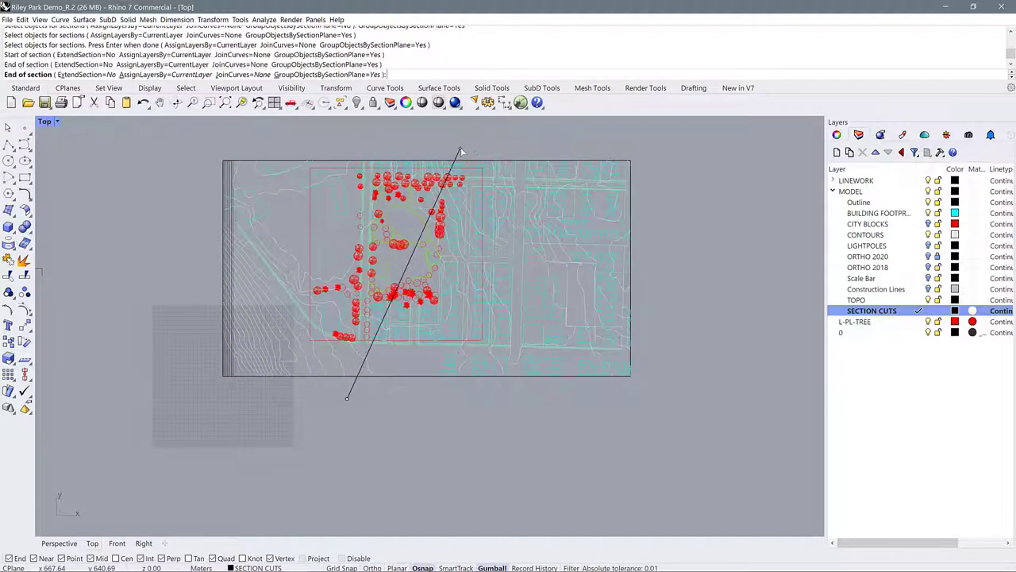
{"action": "left_click", "coordinate": [470, 151]}
{"action": "scroll", "coordinate": [456, 161], "scroll_direction": "up", "scroll_amount": 3}
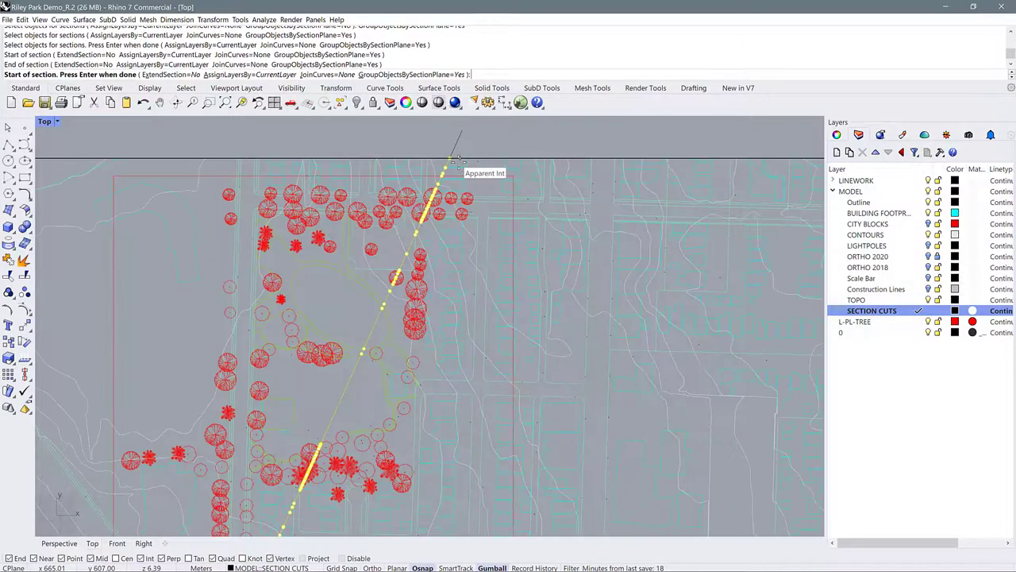
{"action": "scroll", "coordinate": [292, 497], "scroll_direction": "up", "scroll_amount": 3}
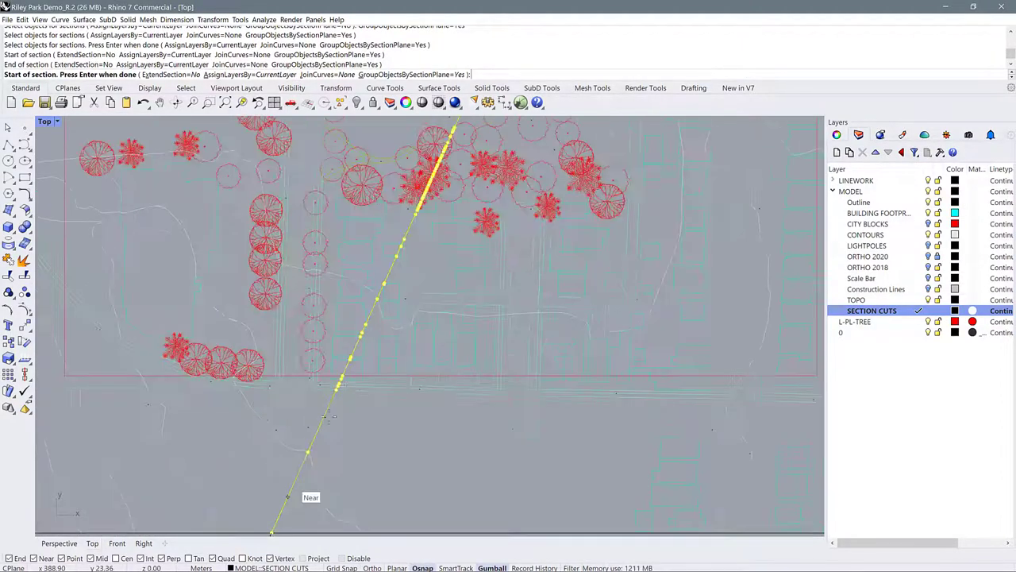
{"action": "scroll", "coordinate": [359, 372], "scroll_direction": "down", "scroll_amount": 5}
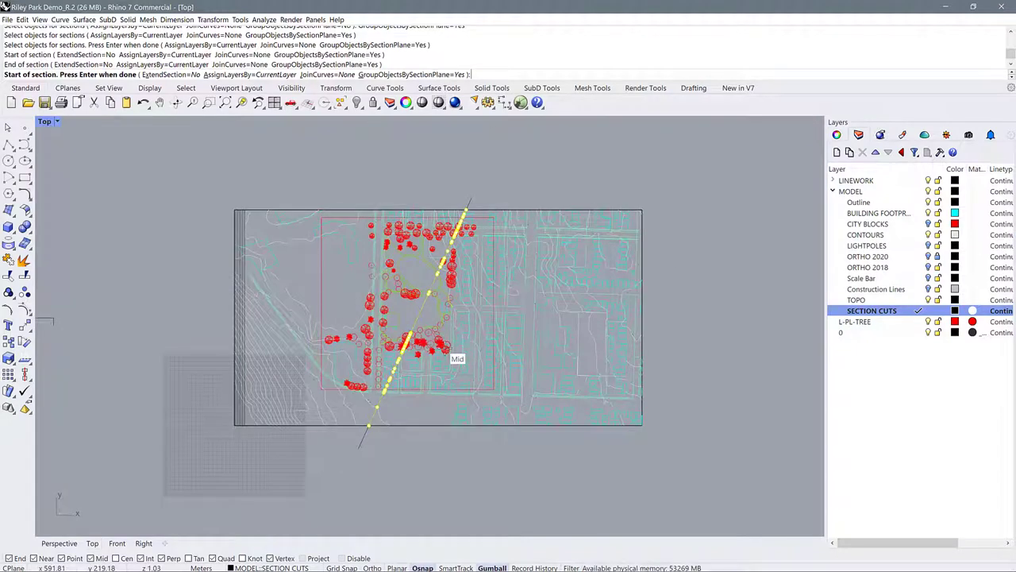
{"action": "key", "text": "Return"}
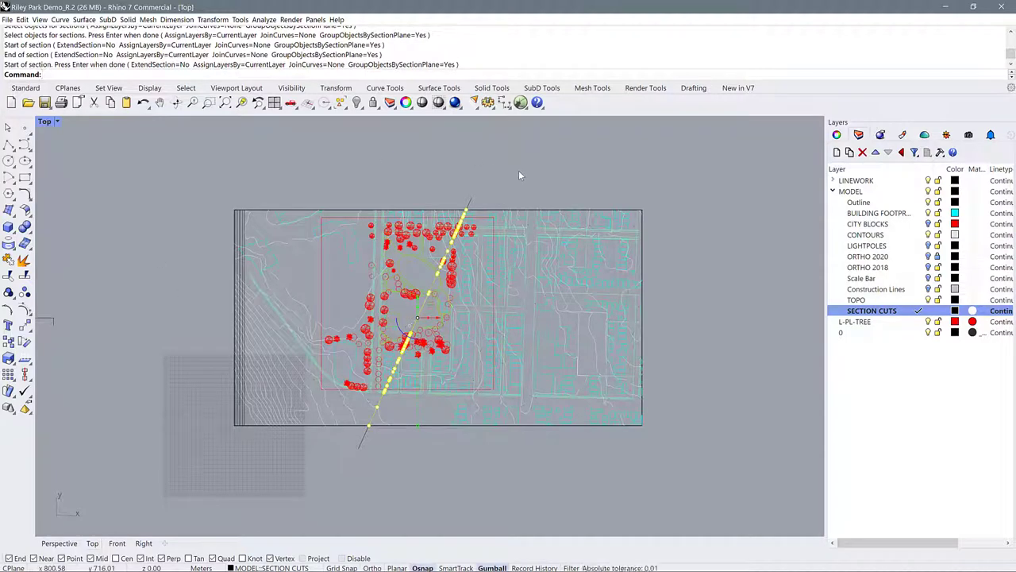
{"action": "key", "text": "Escape"}
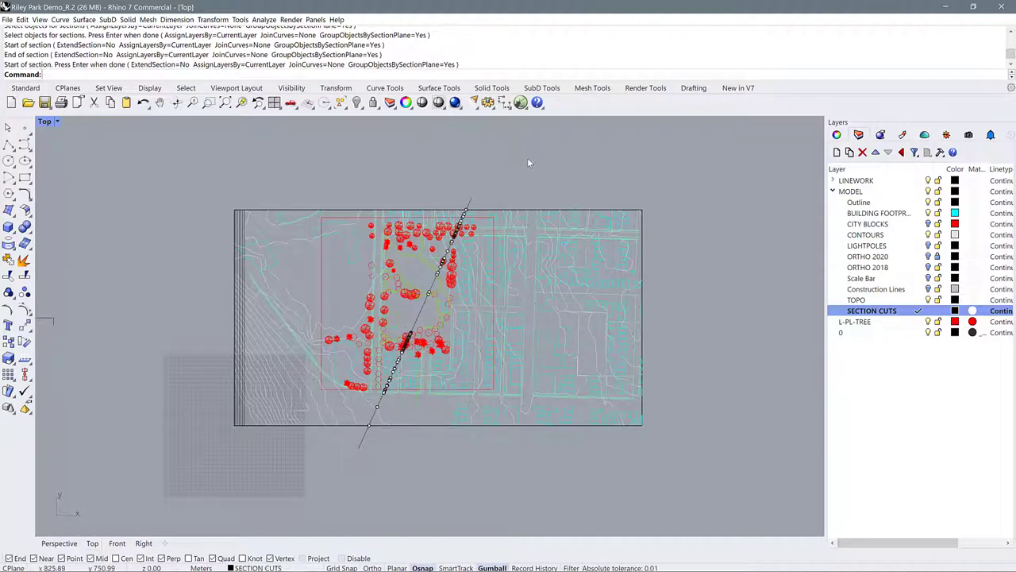
- Select the grouped section curves and move them off to the left of the site
{"action": "left_click", "coordinate": [441, 324]}
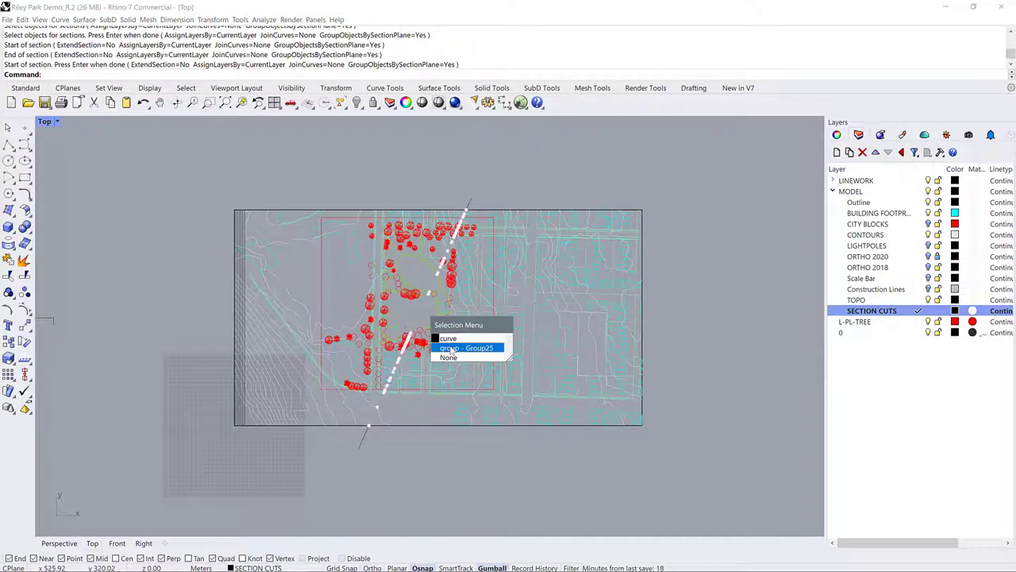
{"action": "left_click", "coordinate": [449, 349]}
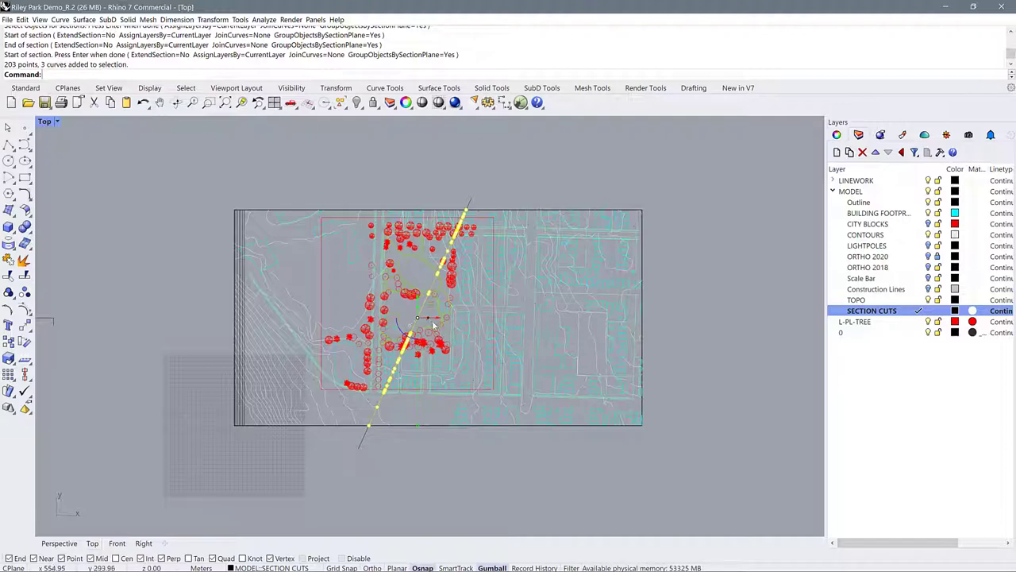
{"action": "scroll", "coordinate": [456, 326], "scroll_direction": "up", "scroll_amount": 2}
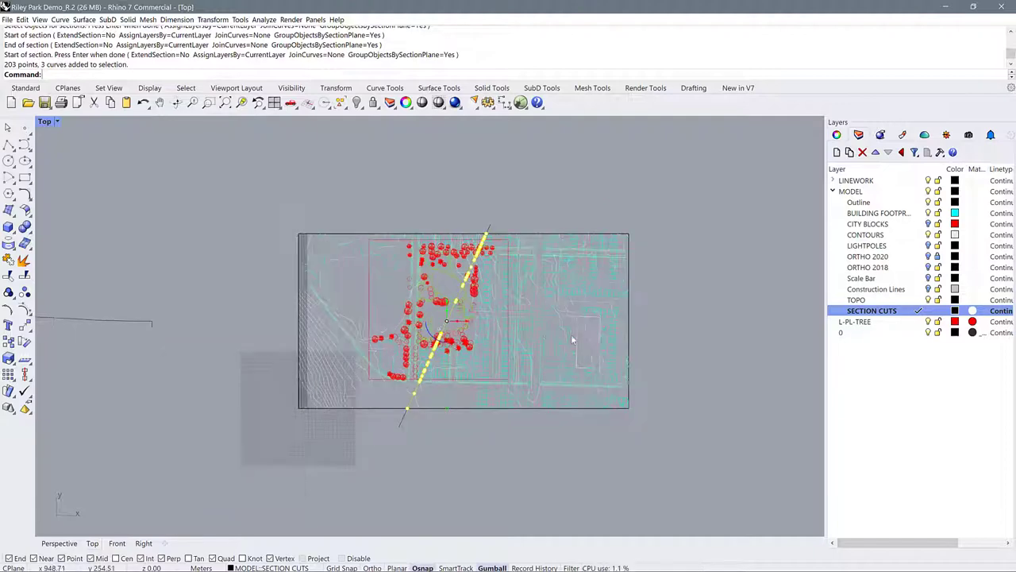
{"action": "scroll", "coordinate": [556, 329], "scroll_direction": "down", "scroll_amount": 3}
{"action": "scroll", "coordinate": [520, 321], "scroll_direction": "up", "scroll_amount": 2}
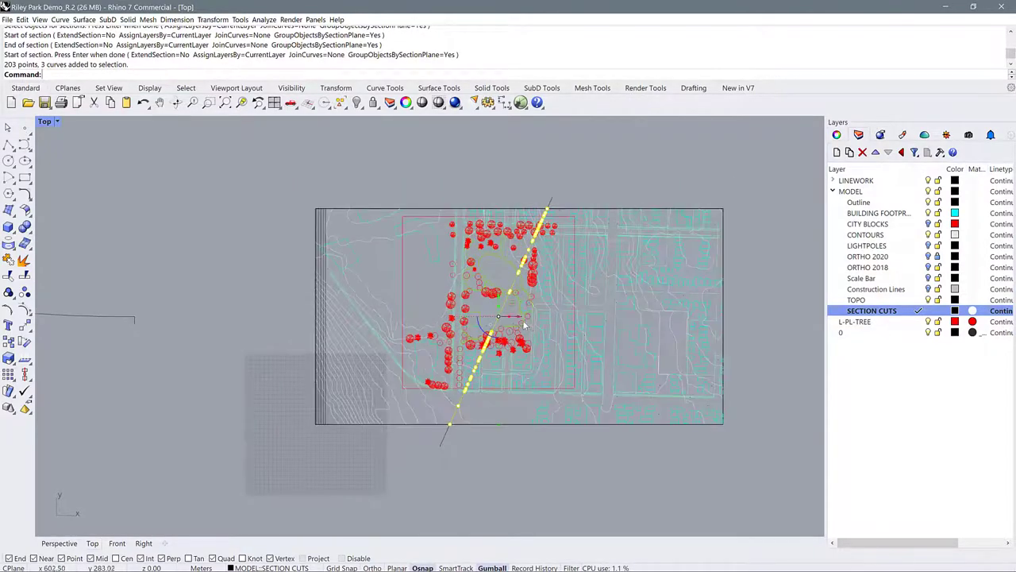
{"action": "left_click_drag", "start_coordinate": [519, 318], "coordinate": [224, 300]}
{"action": "scroll", "coordinate": [715, 357], "scroll_direction": "down", "scroll_amount": 5}
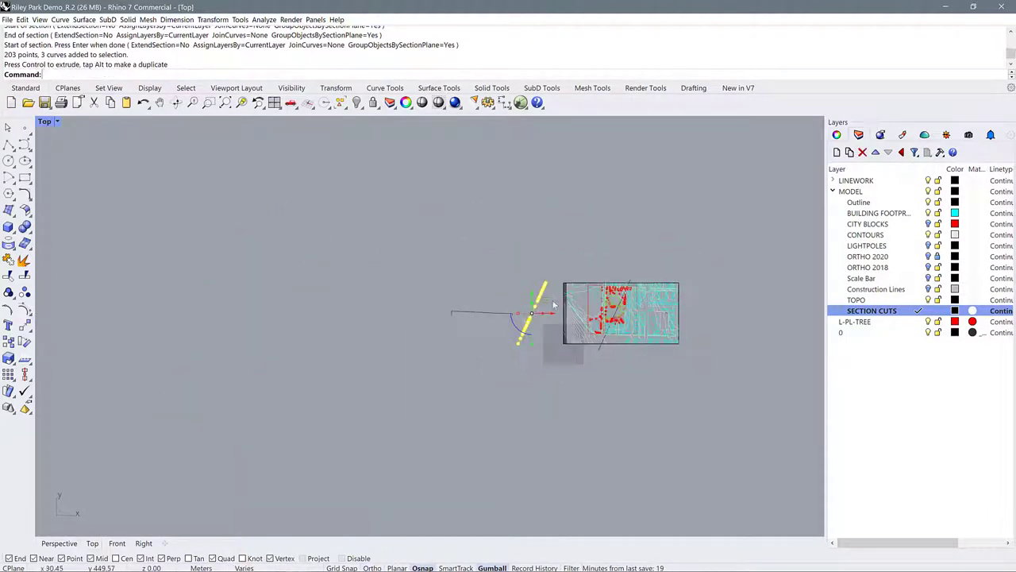
{"action": "scroll", "coordinate": [557, 367], "scroll_direction": "up", "scroll_amount": 4}
- Drop the horizontal profile line lower, shift the section curves further left, and maximize Perspective
{"action": "left_click", "coordinate": [266, 340]}
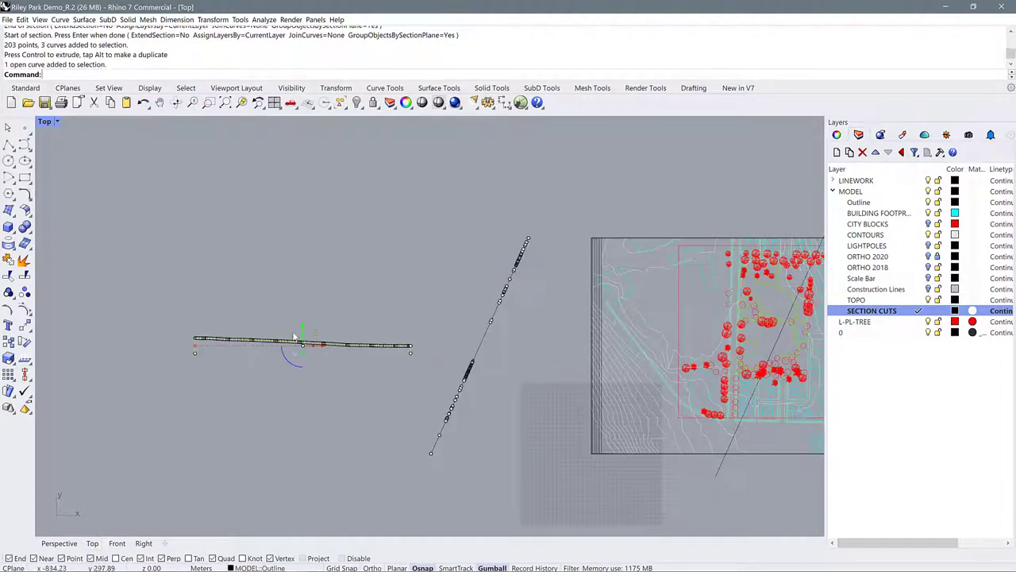
{"action": "left_click_drag", "start_coordinate": [302, 328], "coordinate": [293, 487]}
{"action": "left_click", "coordinate": [487, 340]}
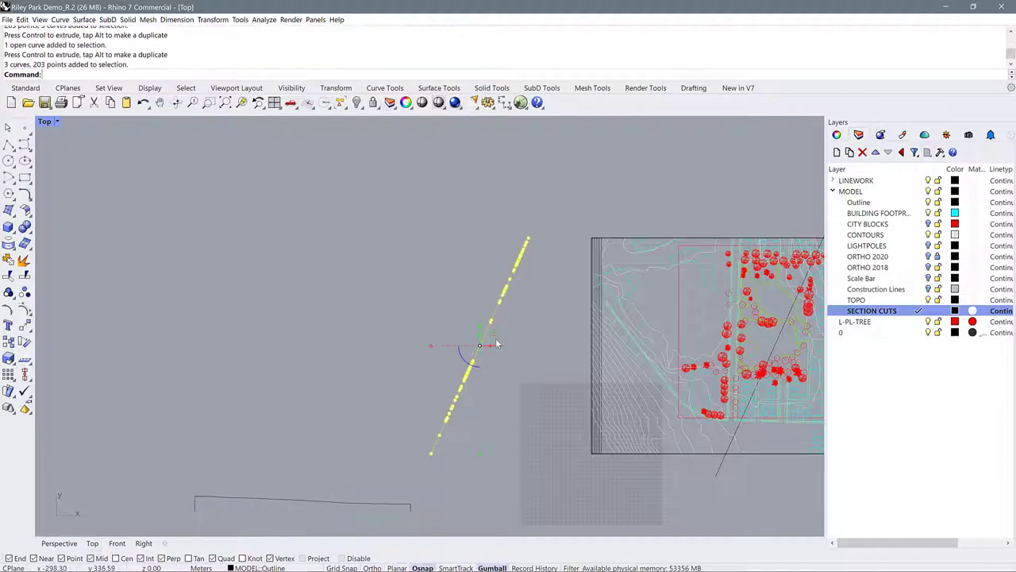
{"action": "left_click_drag", "start_coordinate": [501, 345], "coordinate": [346, 344]}
{"action": "double_click", "coordinate": [46, 123]}
{"action": "double_click", "coordinate": [448, 127]}
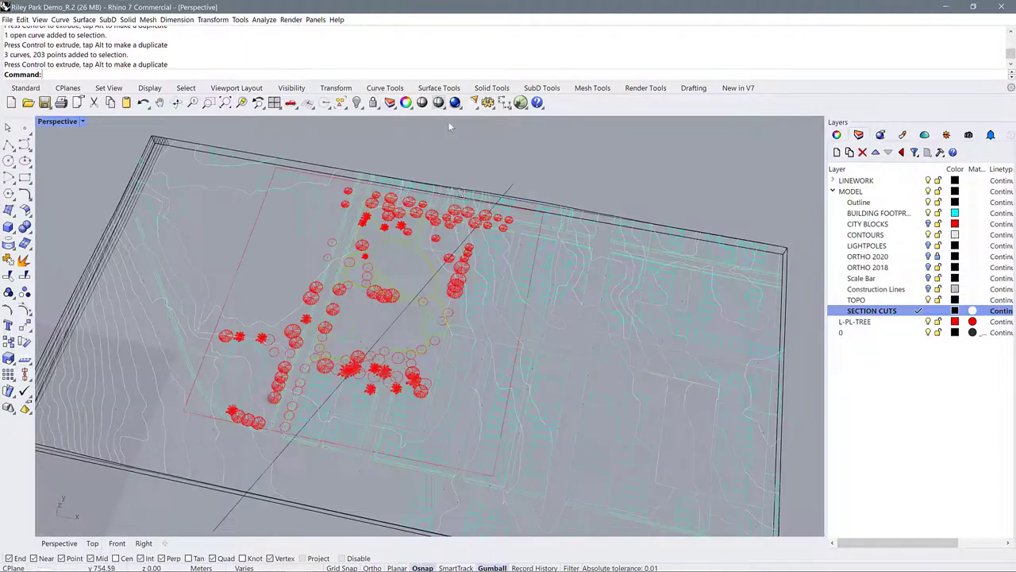
{"action": "scroll", "coordinate": [542, 250], "scroll_direction": "down", "scroll_amount": 5}
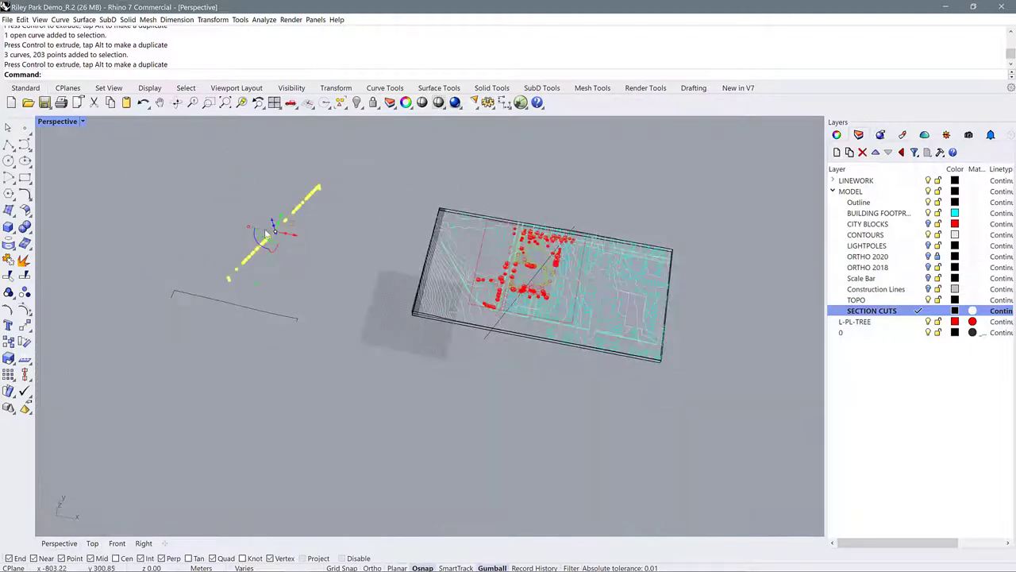
{"action": "type", "text": "ZSA"}
{"action": "key", "text": "Return"}
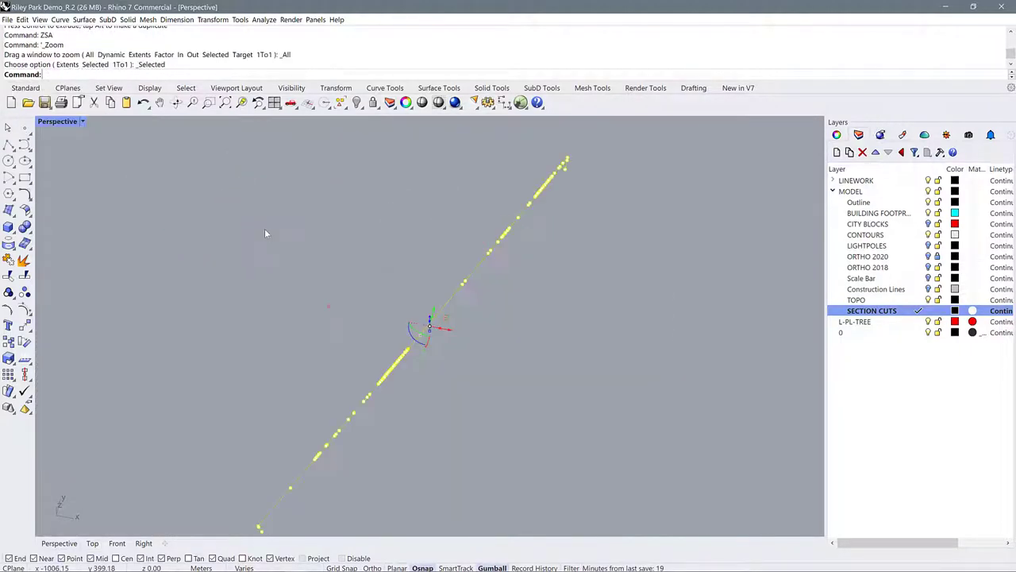
{"action": "right_click_drag", "start_coordinate": [587, 411], "coordinate": [687, 326]}
{"action": "key", "text": "Escape"}
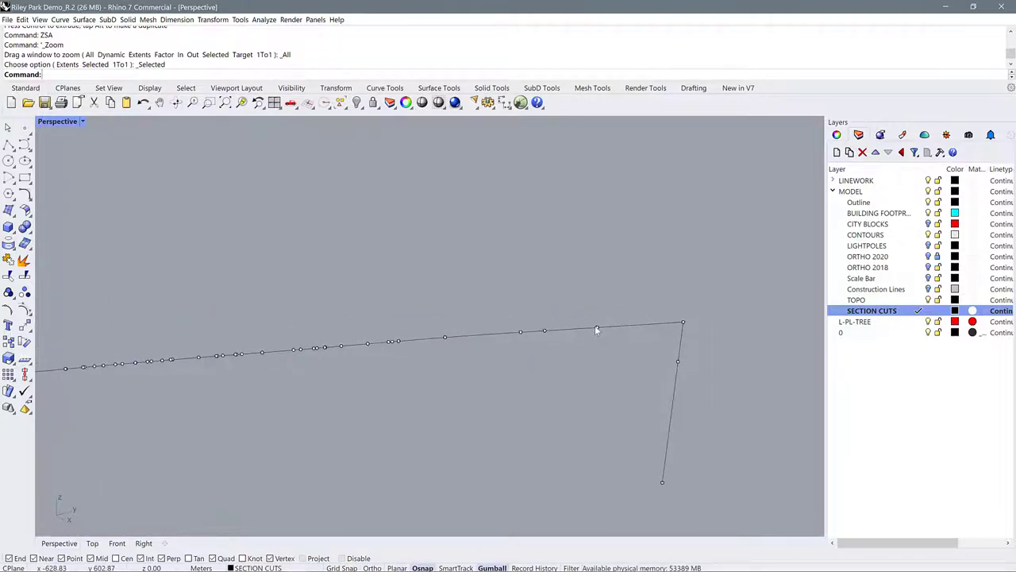
{"action": "right_click_drag", "start_coordinate": [601, 329], "coordinate": [514, 336]}
{"action": "key", "text": "ctrl+a"}
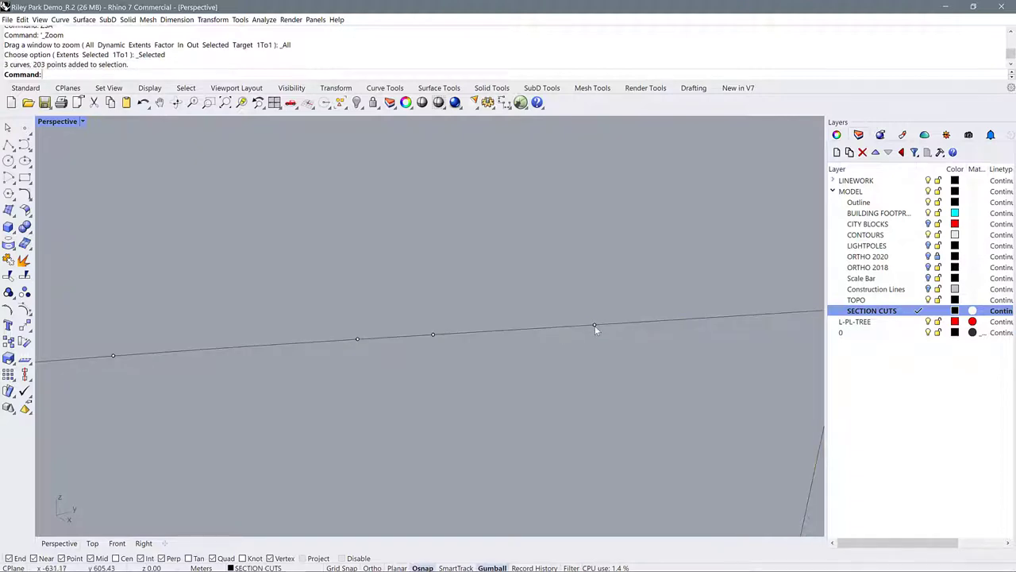
{"action": "key", "text": "ctrl+a"}
{"action": "key", "text": "Escape"}
{"action": "right_click_drag", "start_coordinate": [582, 360], "coordinate": [396, 366]}
{"action": "scroll", "coordinate": [396, 366], "scroll_direction": "down", "scroll_amount": 2}
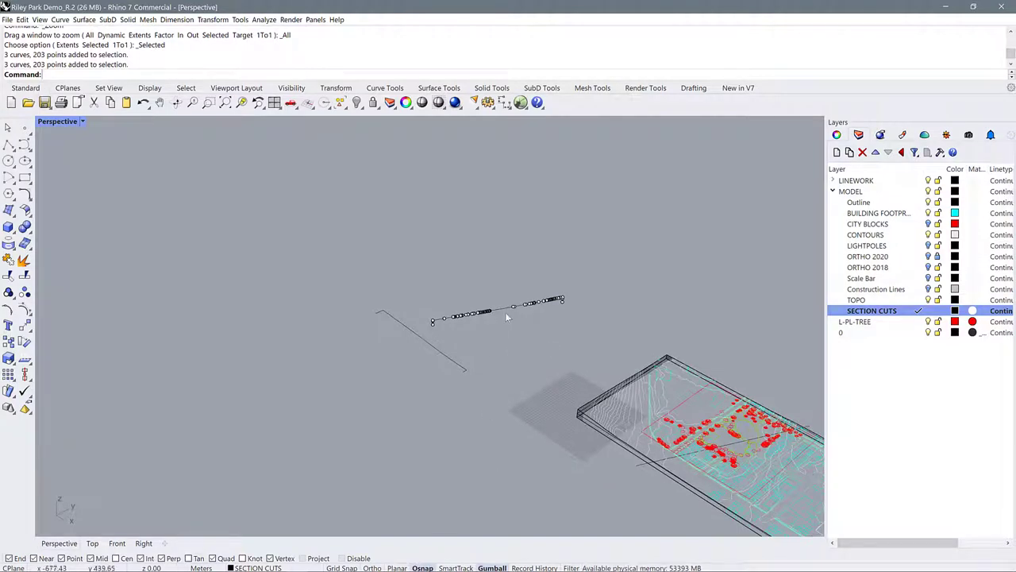
{"action": "scroll", "coordinate": [499, 296], "scroll_direction": "up", "scroll_amount": 5}
{"action": "key", "text": "ctrl+a"}
{"action": "double_click", "coordinate": [61, 122]}
{"action": "double_click", "coordinate": [61, 121]}
{"action": "scroll", "coordinate": [348, 239], "scroll_direction": "down", "scroll_amount": 4}
{"action": "scroll", "coordinate": [378, 259], "scroll_direction": "up", "scroll_amount": 5}
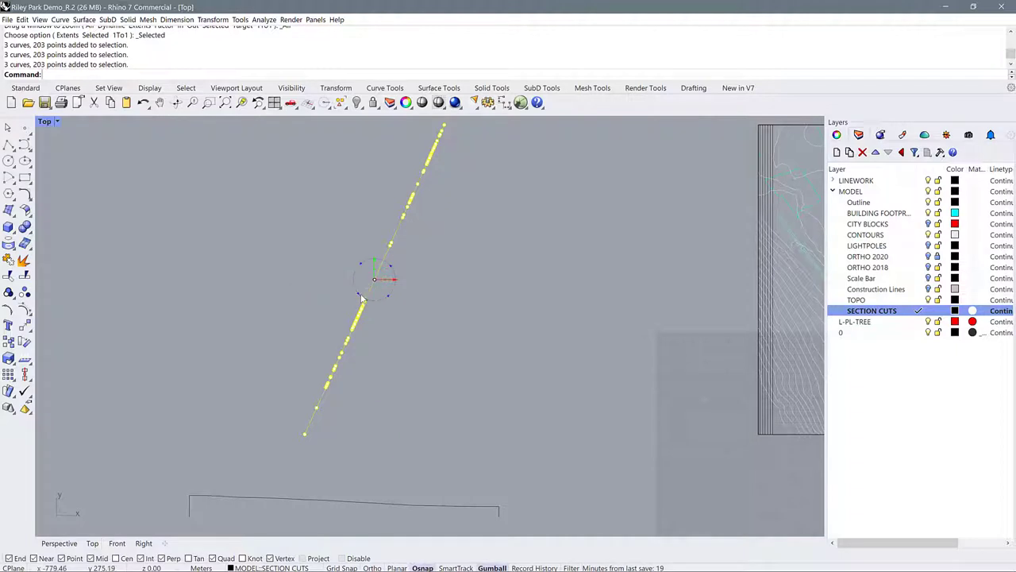
{"action": "left_click_drag", "start_coordinate": [362, 298], "coordinate": [328, 303]}
- Start Rotate (RO) and window-select the section curves to rotate
{"action": "key", "text": "Escape"}
{"action": "type", "text": "RO"}
{"action": "key", "text": "Return"}
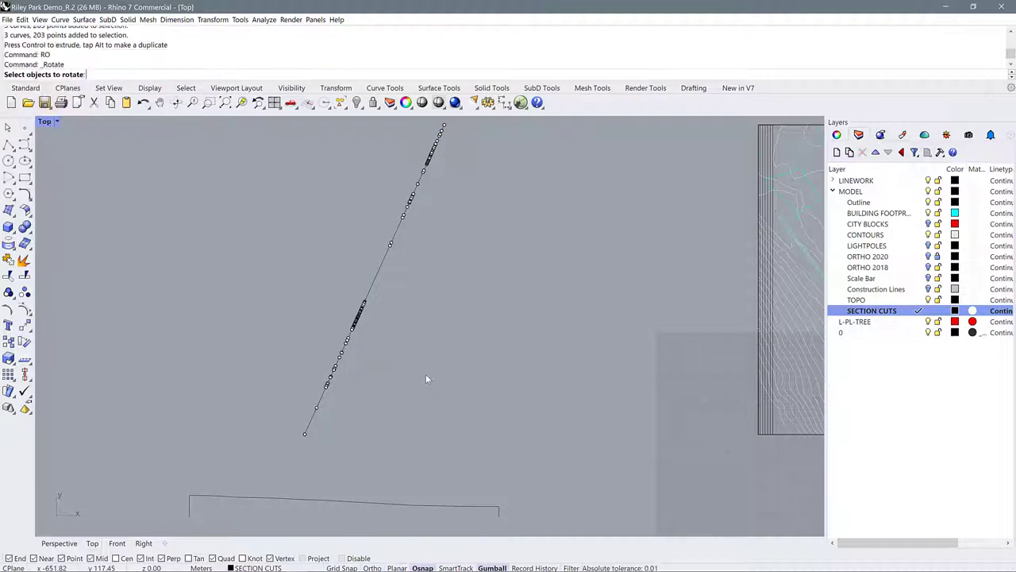
{"action": "scroll", "coordinate": [407, 325], "scroll_direction": "down", "scroll_amount": 4}
{"action": "left_click_drag", "start_coordinate": [443, 349], "coordinate": [450, 384]}
{"action": "key", "text": "Return"}
{"action": "scroll", "coordinate": [395, 373], "scroll_direction": "up", "scroll_amount": 4}
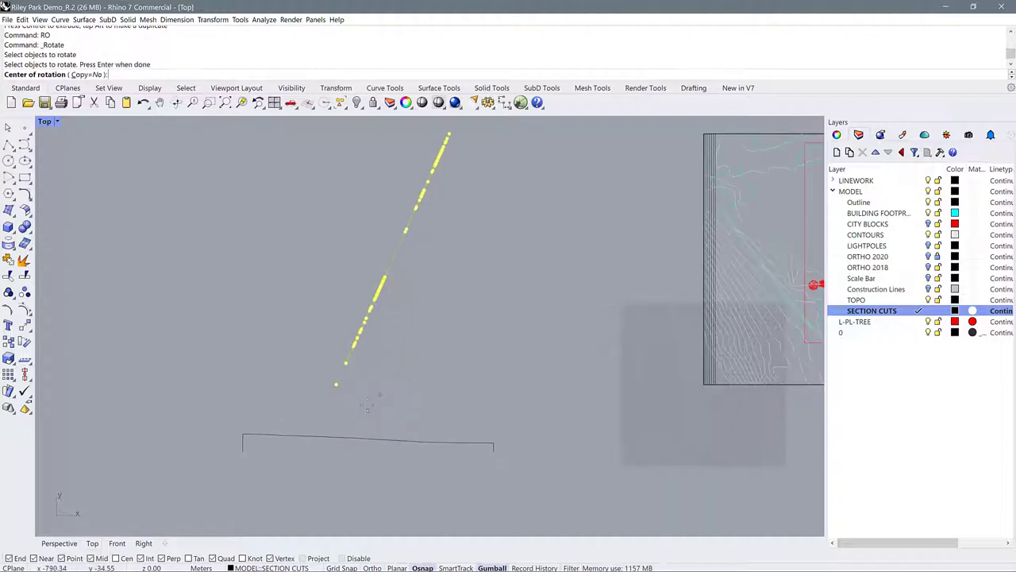
- Rotate the curves about their lower endpoint until horizontal, using Ortho
{"action": "left_click", "coordinate": [335, 387]}
{"action": "scroll", "coordinate": [274, 421], "scroll_direction": "down", "scroll_amount": 4}
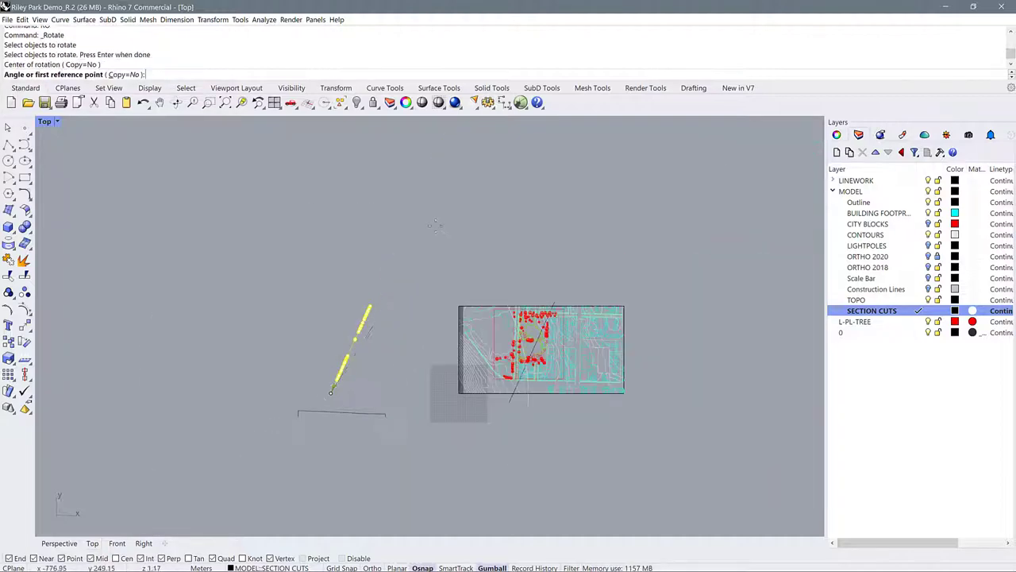
{"action": "scroll", "coordinate": [345, 335], "scroll_direction": "up", "scroll_amount": 3}
{"action": "scroll", "coordinate": [347, 334], "scroll_direction": "up", "scroll_amount": 3}
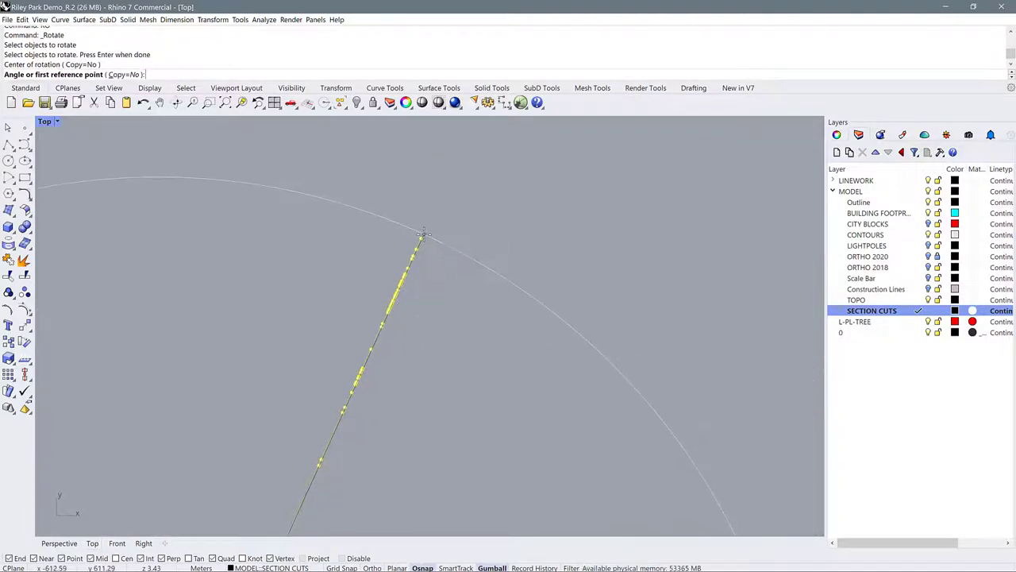
{"action": "left_click", "coordinate": [420, 236]}
{"action": "scroll", "coordinate": [425, 234], "scroll_direction": "down", "scroll_amount": 3}
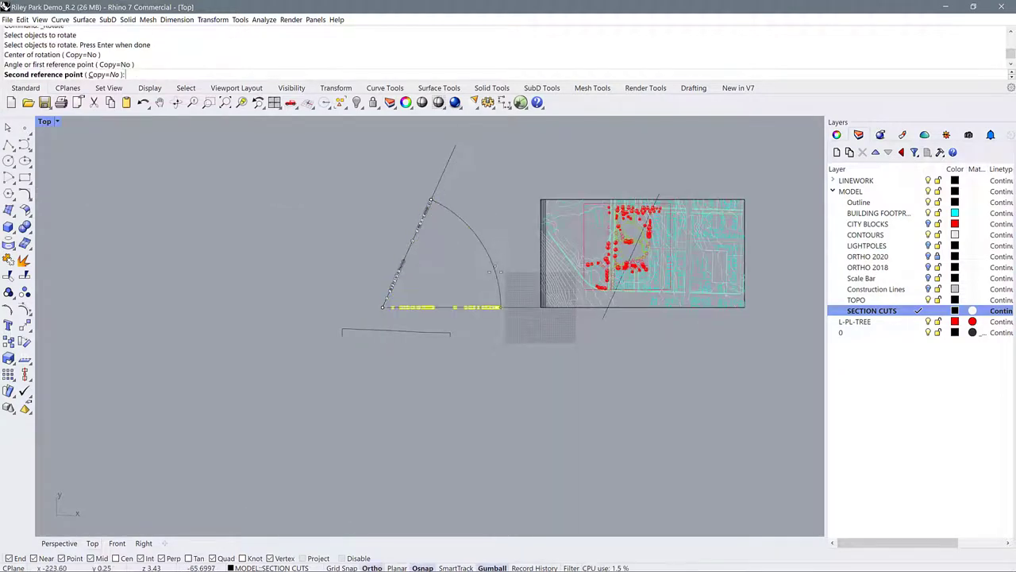
{"action": "key", "text": "F8"}
{"action": "left_click", "coordinate": [499, 279]}
{"action": "scroll", "coordinate": [480, 312], "scroll_direction": "up", "scroll_amount": 5}
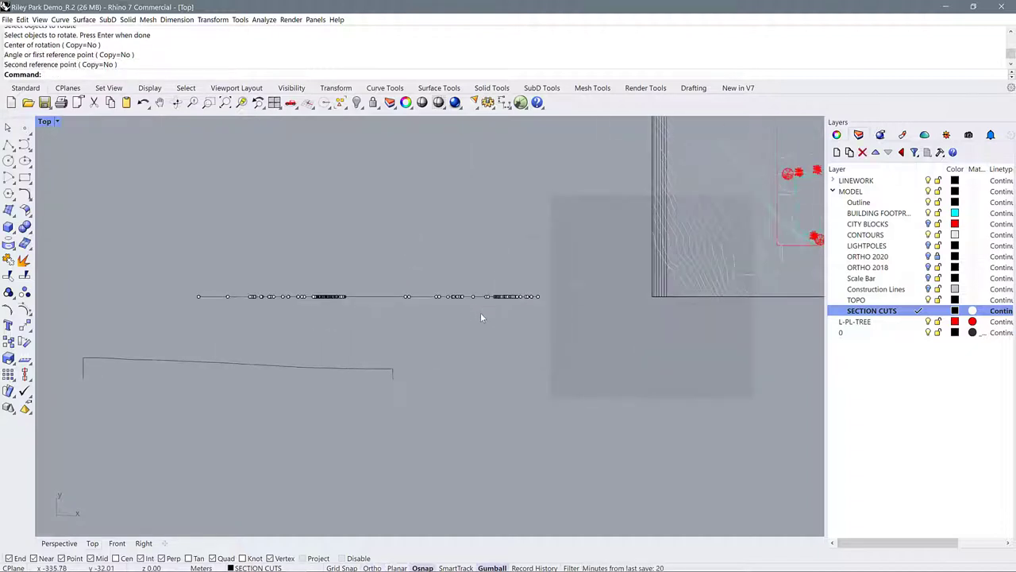
- Select the three flattened section curves in a maximized Perspective view and reposition them with the gumball
{"action": "double_click", "coordinate": [49, 125]}
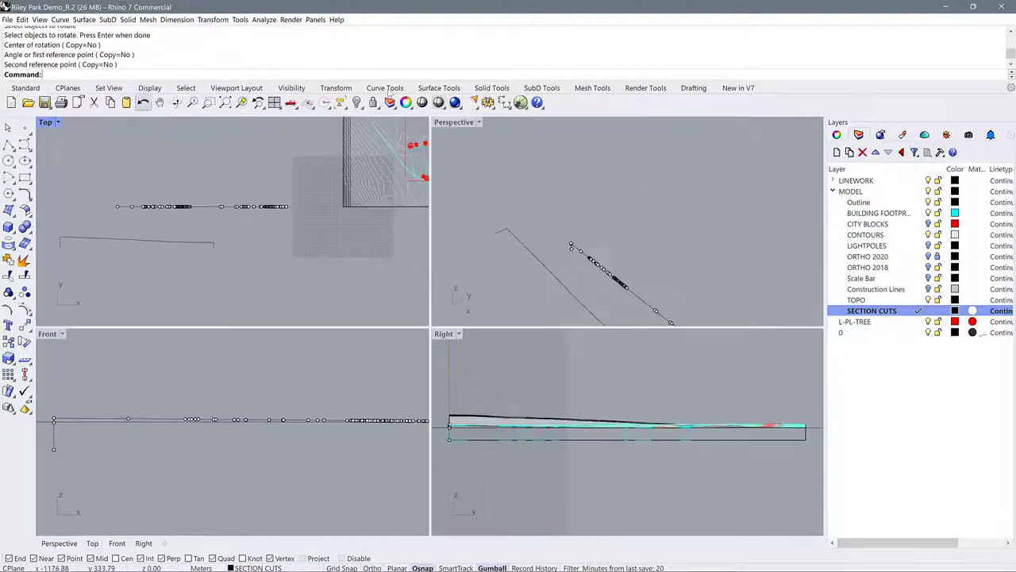
{"action": "double_click", "coordinate": [450, 125]}
{"action": "right_click_drag", "start_coordinate": [406, 308], "coordinate": [447, 335]}
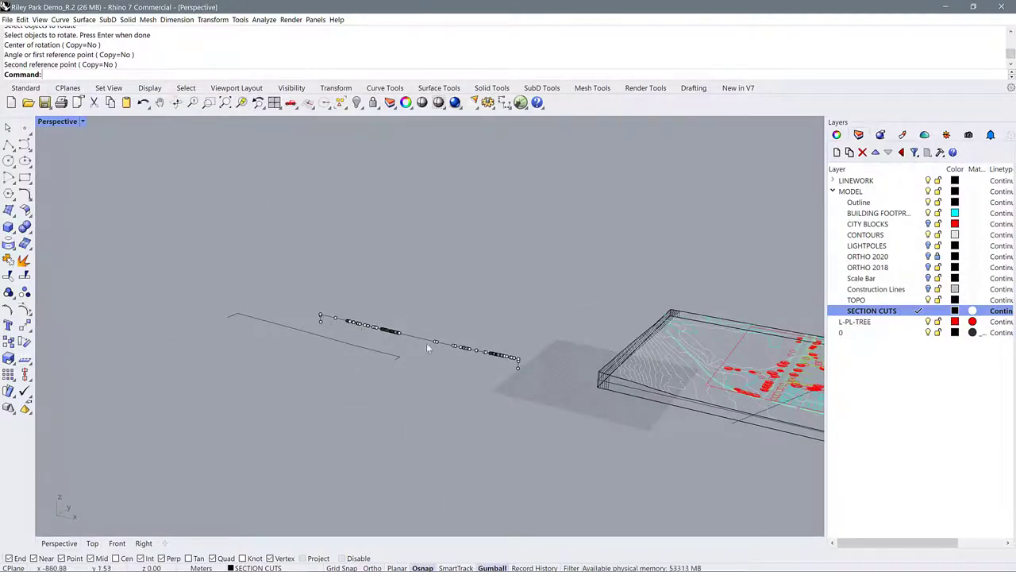
{"action": "scroll", "coordinate": [490, 358], "scroll_direction": "up", "scroll_amount": 3}
{"action": "left_click_drag", "start_coordinate": [357, 333], "coordinate": [436, 409]}
{"action": "scroll", "coordinate": [284, 356], "scroll_direction": "up", "scroll_amount": 2}
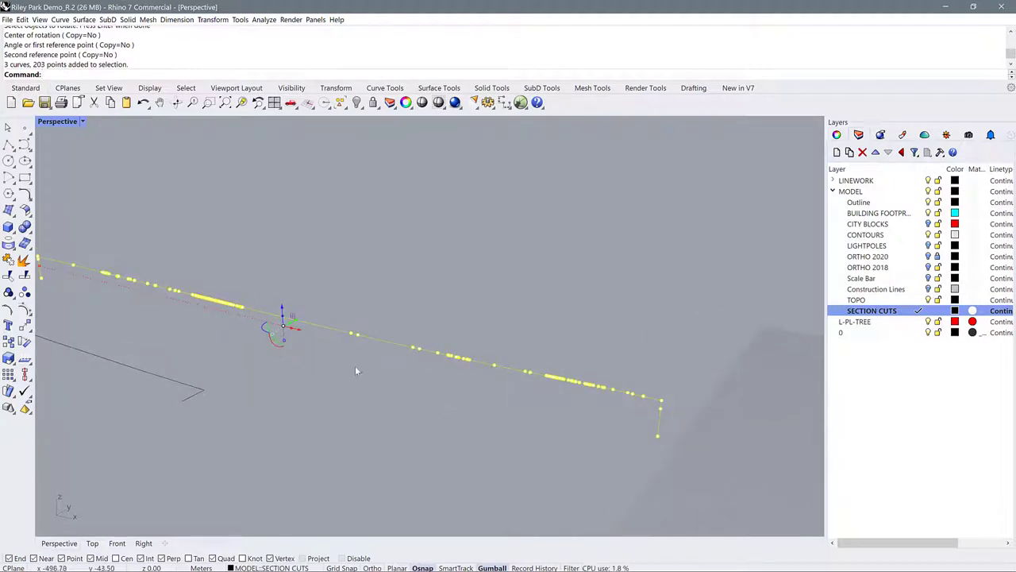
{"action": "right_click_drag", "start_coordinate": [356, 371], "coordinate": [343, 368]}
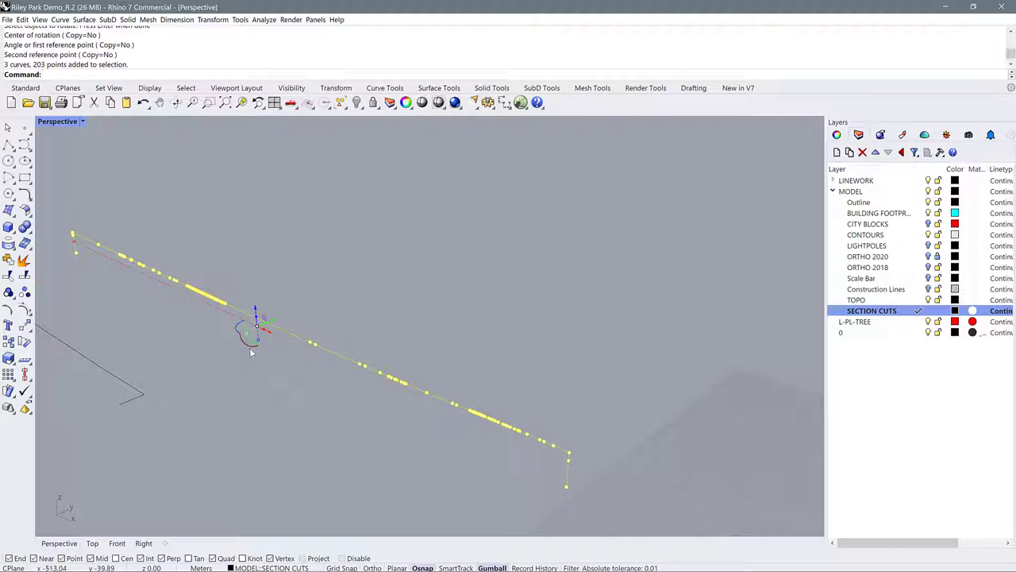
{"action": "left_click_drag", "start_coordinate": [253, 346], "coordinate": [242, 342]}
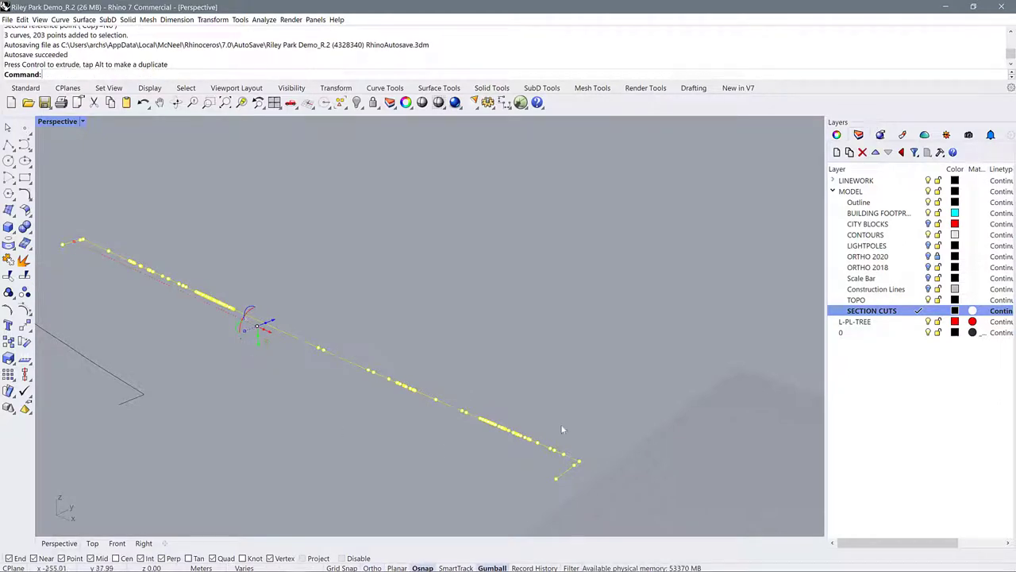
{"action": "left_click", "coordinate": [212, 188]}
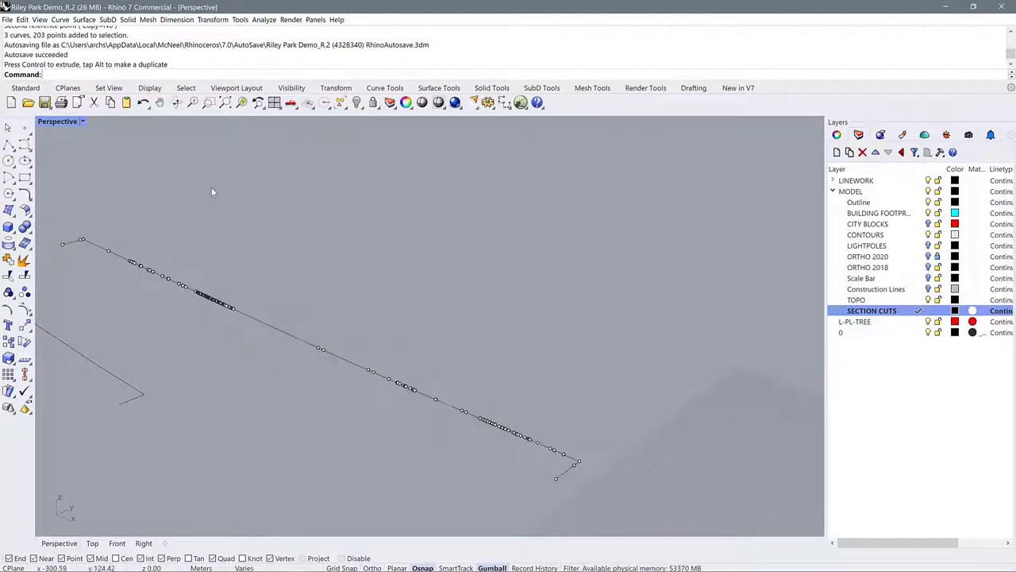
- In a maximized Top view, delete the leftover lower horizontal curve
{"action": "double_click", "coordinate": [48, 123]}
{"action": "double_click", "coordinate": [45, 122]}
{"action": "scroll", "coordinate": [379, 278], "scroll_direction": "up", "scroll_amount": 3}
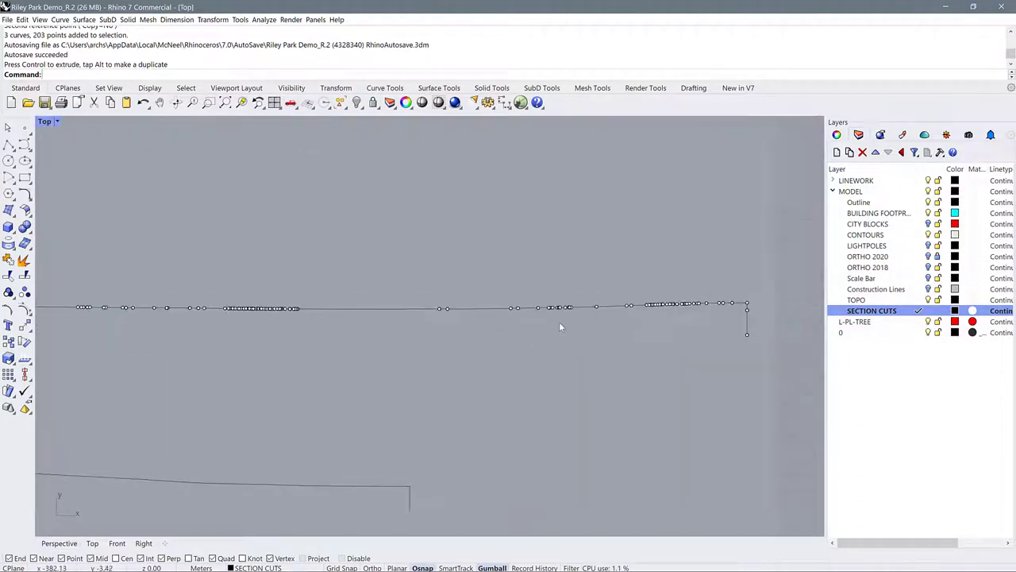
{"action": "scroll", "coordinate": [539, 312], "scroll_direction": "down", "scroll_amount": 2}
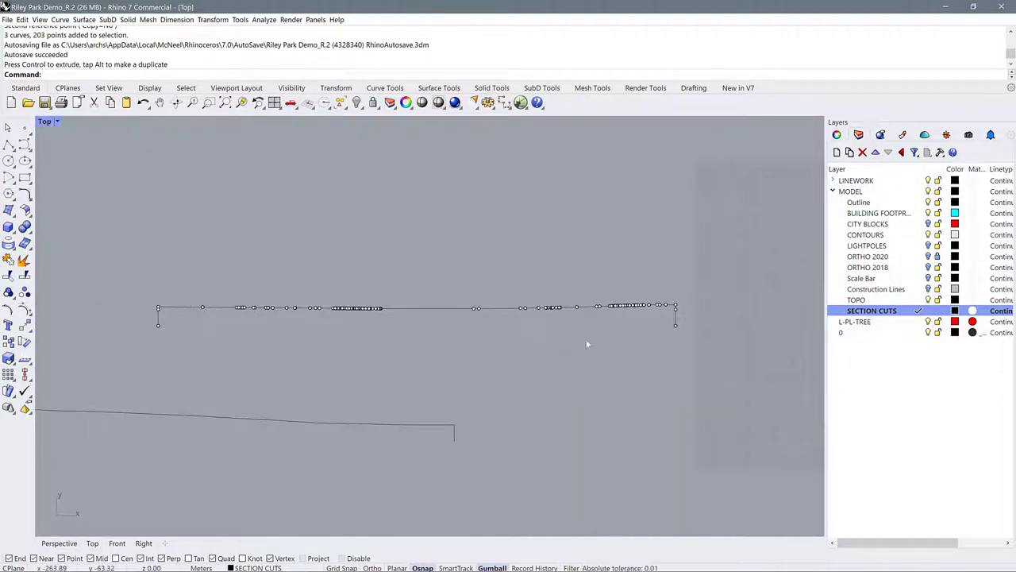
{"action": "scroll", "coordinate": [387, 326], "scroll_direction": "down", "scroll_amount": 2}
{"action": "scroll", "coordinate": [376, 327], "scroll_direction": "up", "scroll_amount": 5}
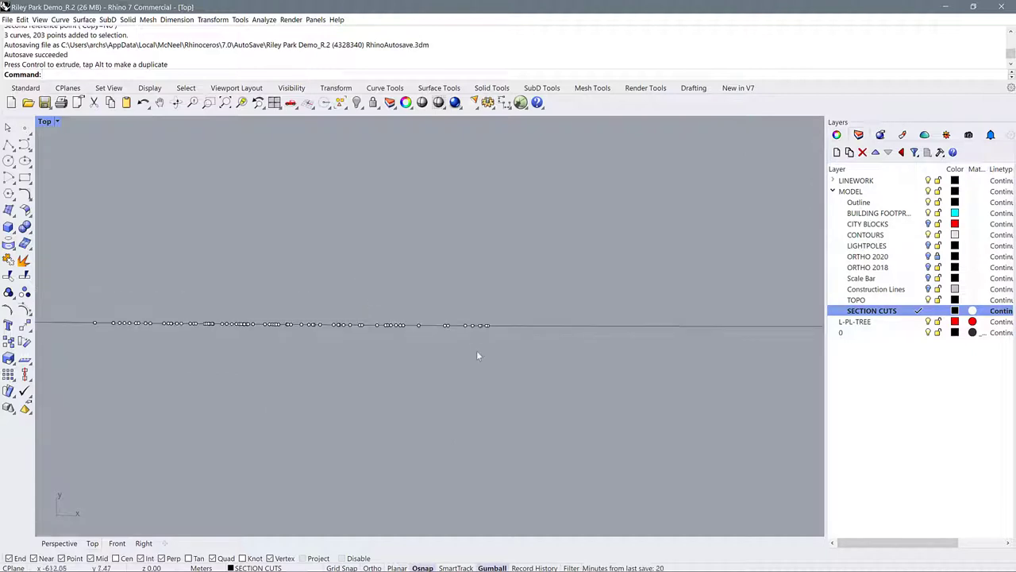
{"action": "scroll", "coordinate": [451, 329], "scroll_direction": "down", "scroll_amount": 5}
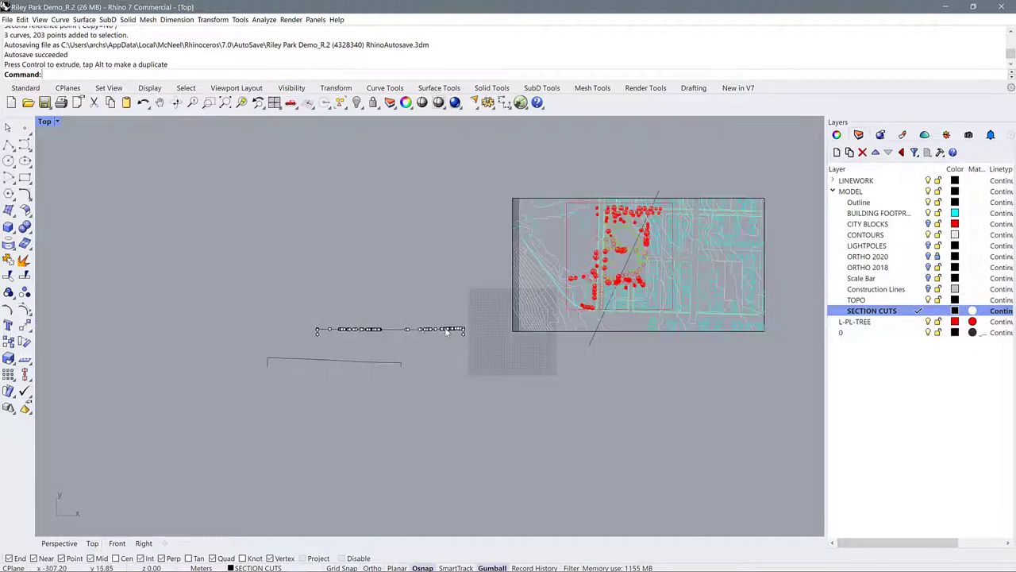
{"action": "scroll", "coordinate": [453, 336], "scroll_direction": "up", "scroll_amount": 4}
{"action": "scroll", "coordinate": [476, 340], "scroll_direction": "down", "scroll_amount": 4}
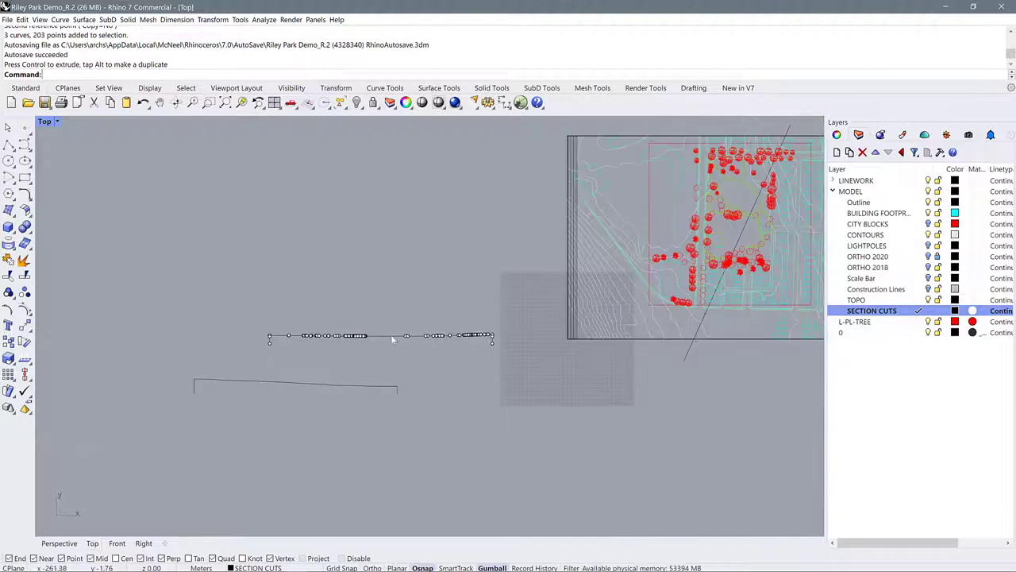
{"action": "scroll", "coordinate": [523, 405], "scroll_direction": "down", "scroll_amount": 3}
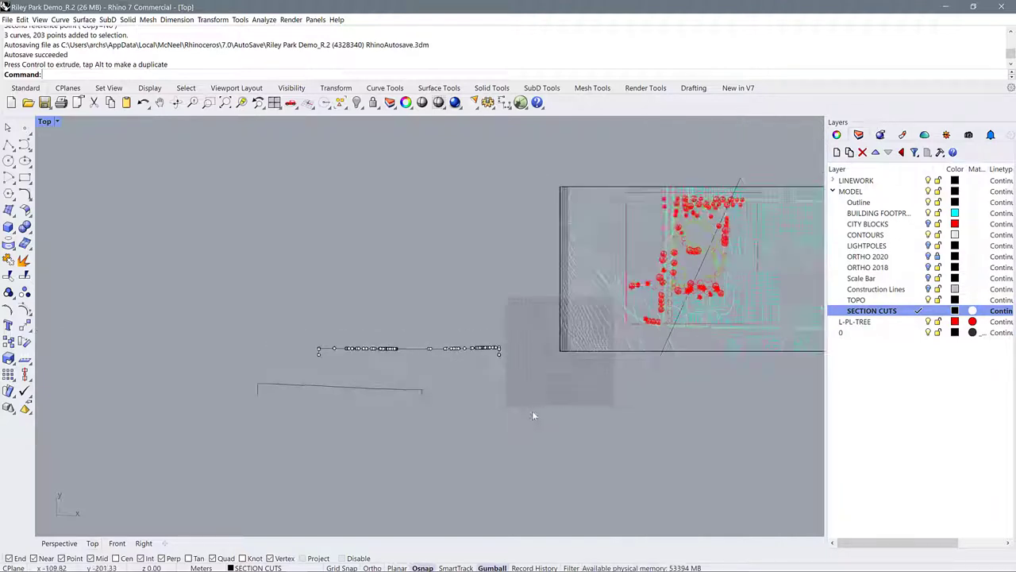
{"action": "left_click", "coordinate": [408, 394]}
{"action": "key", "text": "Delete"}
- Move the three section curves upward above the site plan and deselect them
{"action": "left_click_drag", "start_coordinate": [516, 389], "coordinate": [349, 332]}
{"action": "left_click_drag", "start_coordinate": [453, 352], "coordinate": [444, 203]}
{"action": "scroll", "coordinate": [445, 214], "scroll_direction": "down", "scroll_amount": 2}
{"action": "scroll", "coordinate": [525, 195], "scroll_direction": "up", "scroll_amount": 4}
{"action": "left_click", "coordinate": [525, 186]}
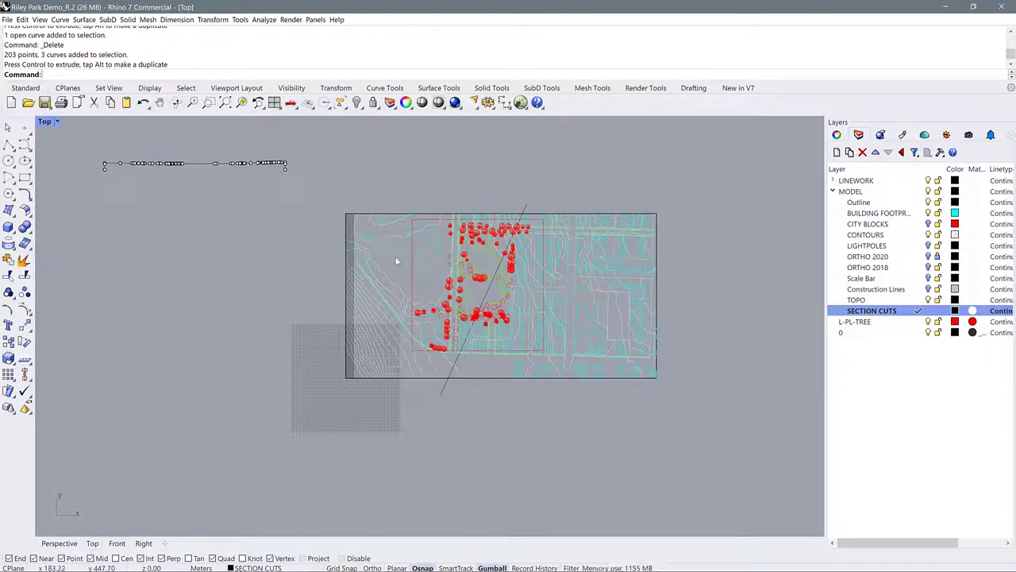
- Select the site's terrain polysurface from the overlapping objects and hide it
{"action": "left_click", "coordinate": [365, 215]}
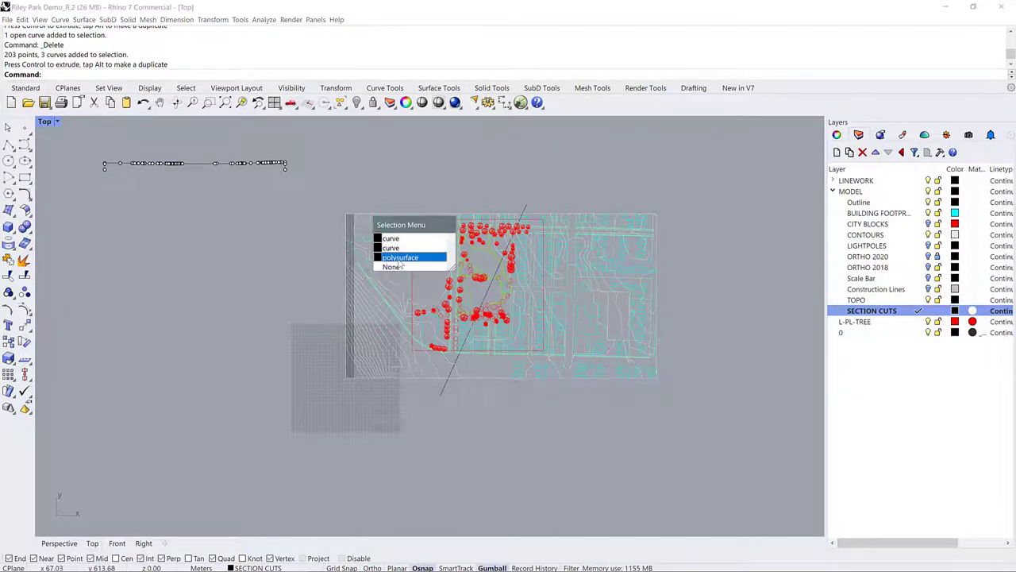
{"action": "left_click", "coordinate": [397, 257]}
{"action": "middle_click", "coordinate": [363, 262]}
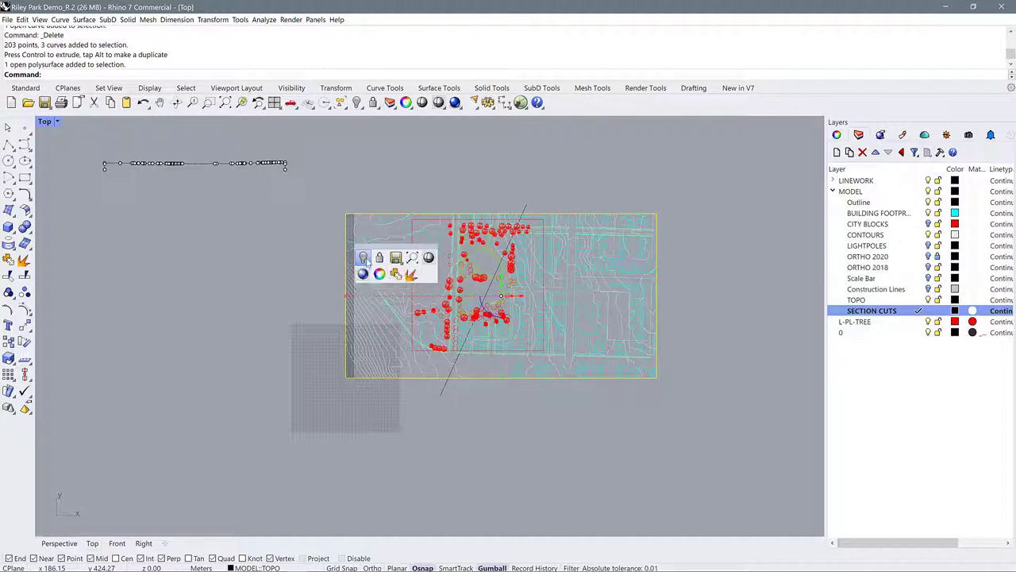
{"action": "left_click", "coordinate": [363, 258]}
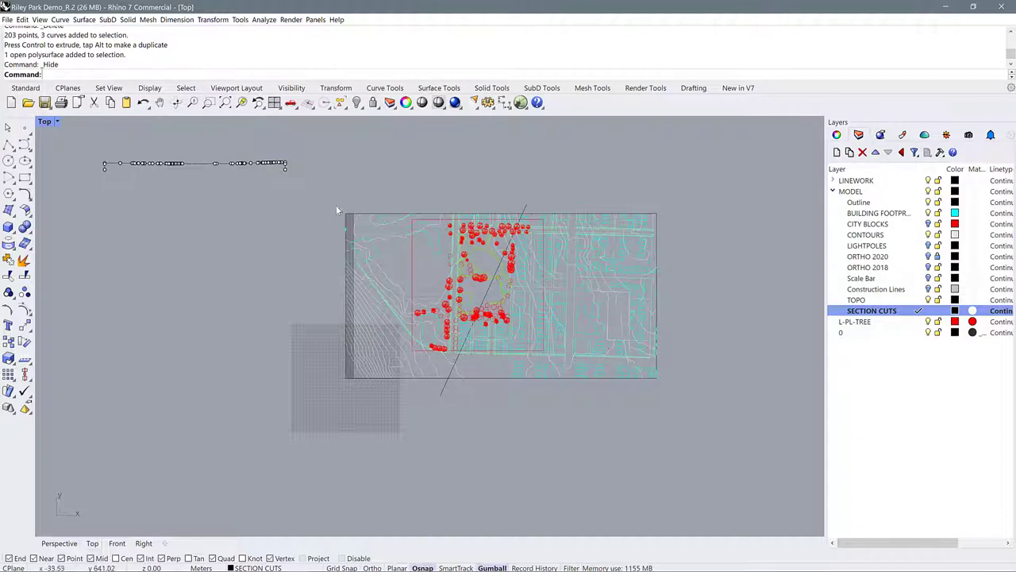
- Group all the site plan curves, undoing an accidental move
{"action": "left_click_drag", "start_coordinate": [337, 208], "coordinate": [674, 383]}
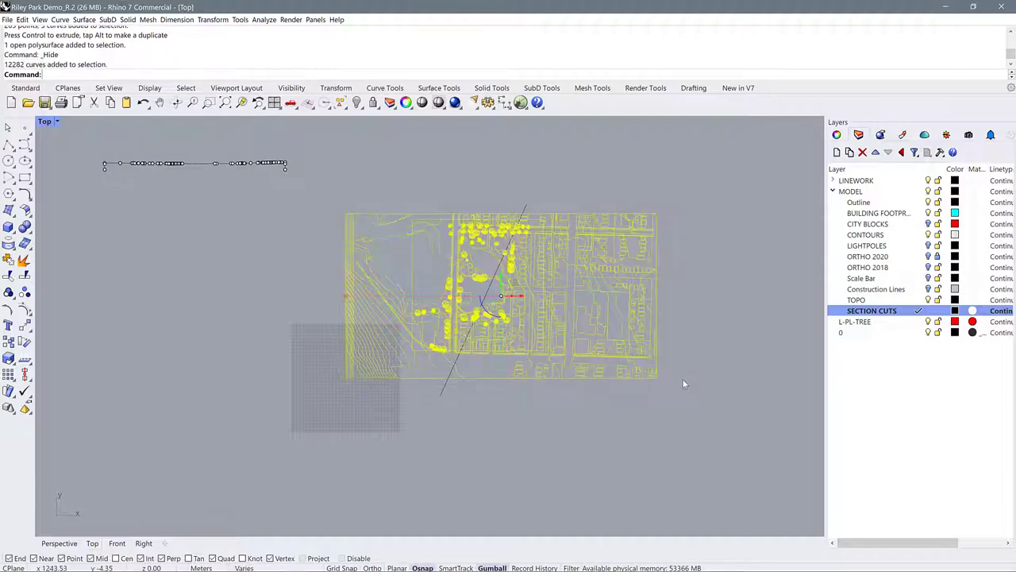
{"action": "key", "text": "ctrl+g"}
{"action": "key", "text": "ctrl+z"}
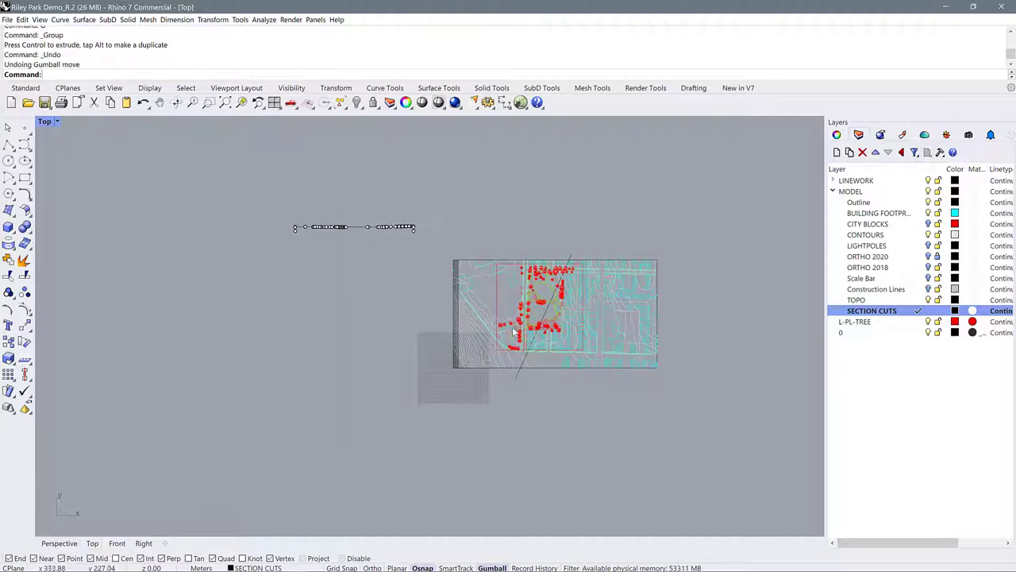
- Copy the grouped plan and its section line to the left with an Alt-drag
{"action": "left_click", "coordinate": [517, 374]}
{"action": "left_click", "coordinate": [518, 378], "text": "shift"}
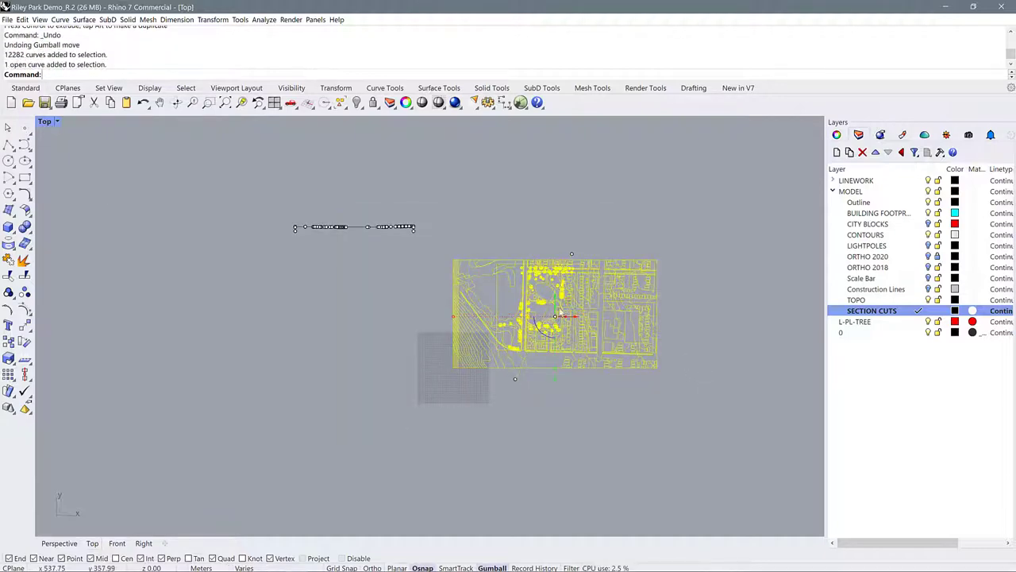
{"action": "left_click_drag", "start_coordinate": [577, 318], "coordinate": [360, 315]}
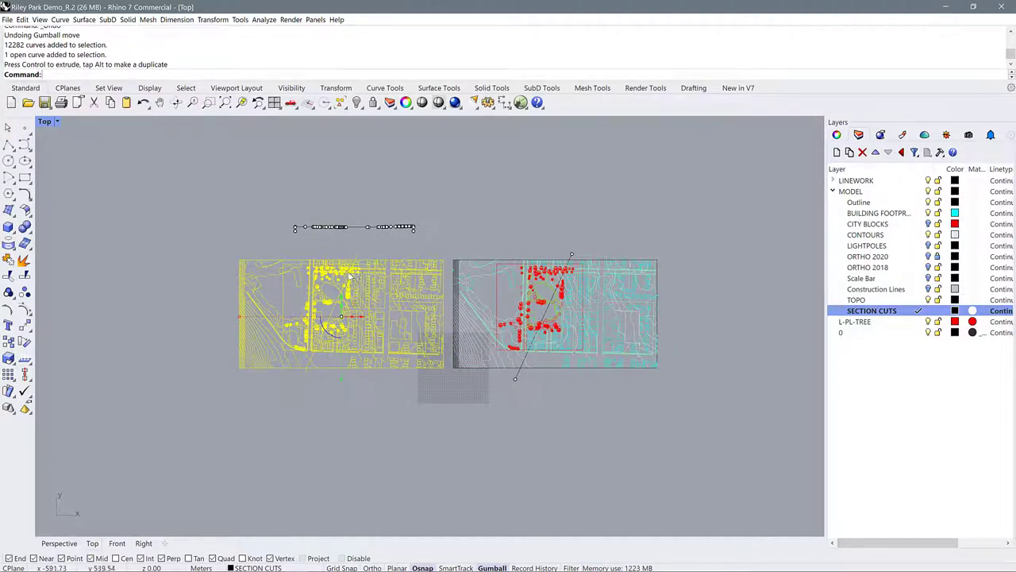
- Rotate the copied plan about the section line's lower end so the line runs horizontal, then shift it
{"action": "type", "text": "RO"}
{"action": "key", "text": "Return"}
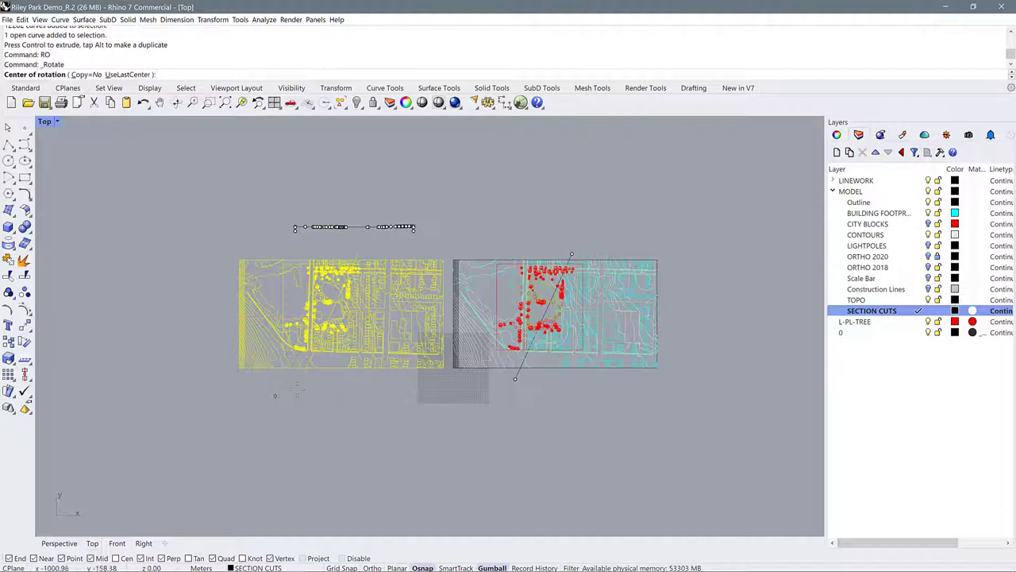
{"action": "left_click", "coordinate": [302, 383]}
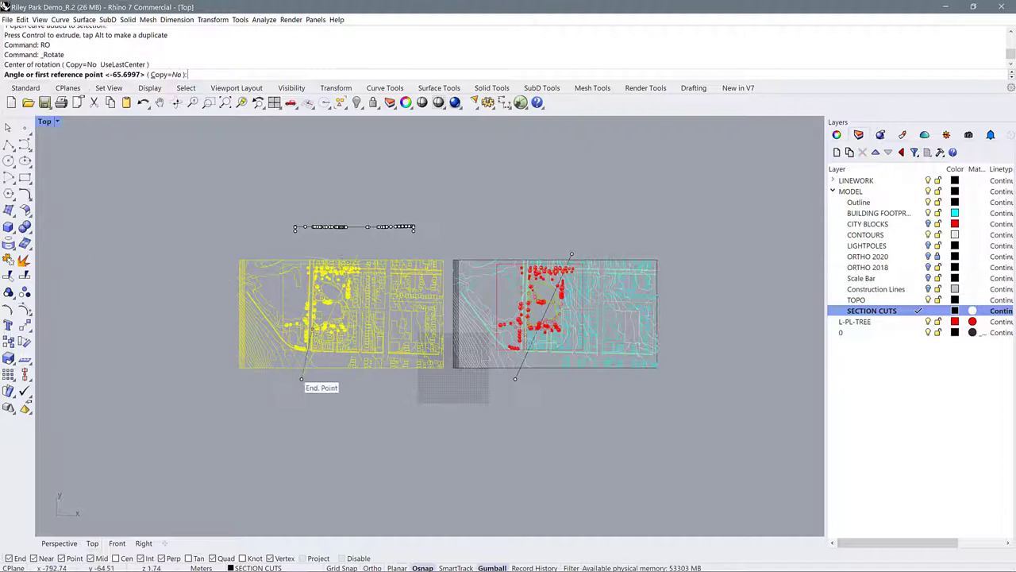
{"action": "left_click", "coordinate": [358, 254]}
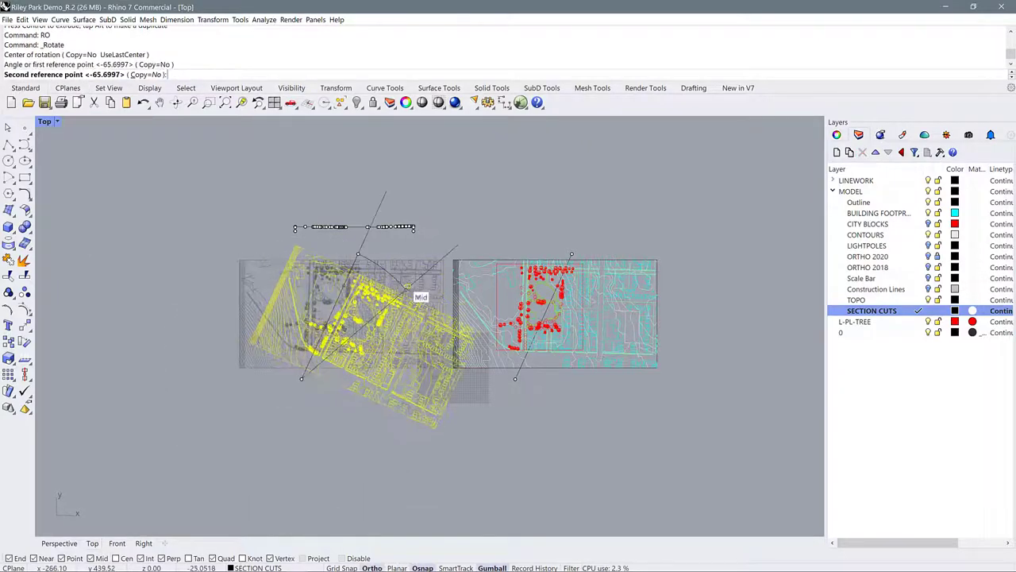
{"action": "left_click", "coordinate": [464, 385]}
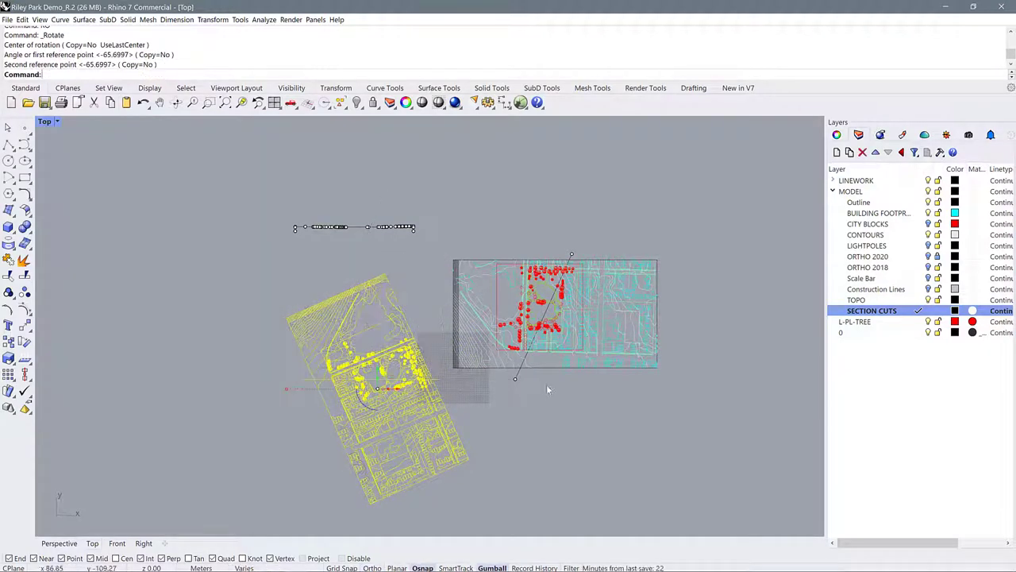
{"action": "scroll", "coordinate": [359, 387], "scroll_direction": "up", "scroll_amount": 5}
{"action": "scroll", "coordinate": [520, 361], "scroll_direction": "down", "scroll_amount": 5}
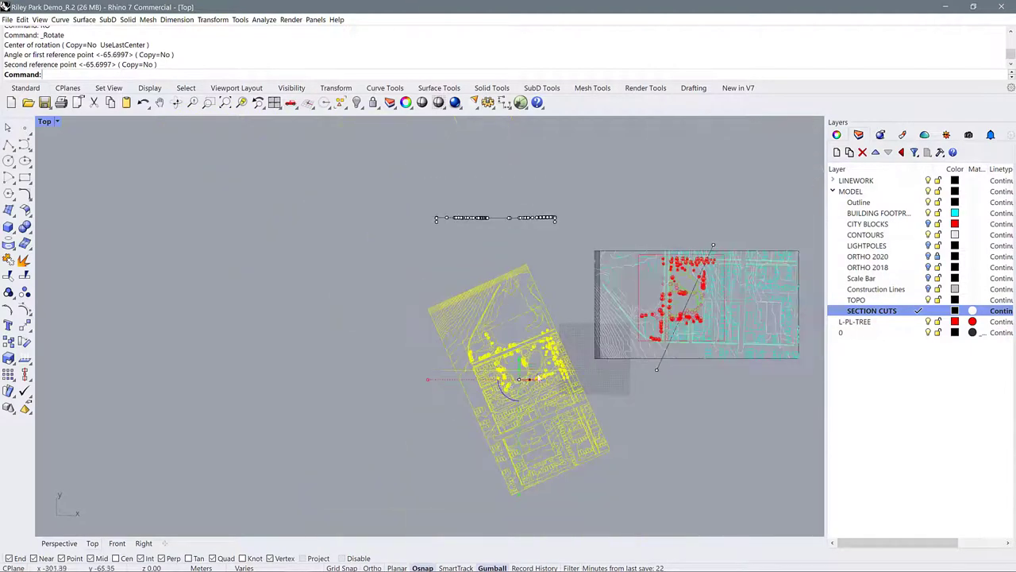
{"action": "left_click_drag", "start_coordinate": [520, 361], "coordinate": [539, 333]}
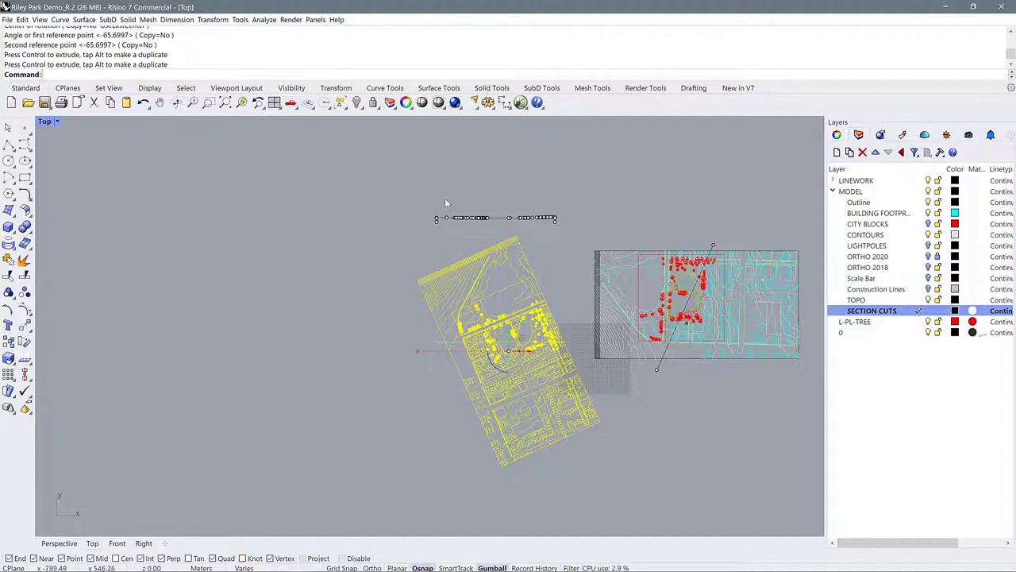
- Select the rotated plan with its section line, try a slight extra rotation, and undo it
{"action": "left_click", "coordinate": [568, 318]}
{"action": "scroll", "coordinate": [560, 350], "scroll_direction": "up", "scroll_amount": 5}
{"action": "left_click", "coordinate": [440, 327]}
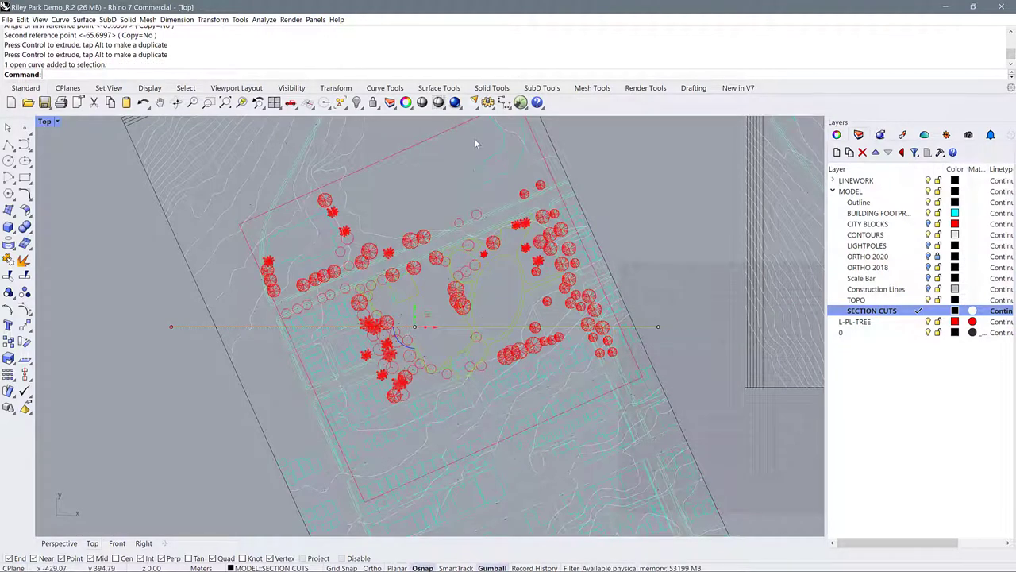
{"action": "scroll", "coordinate": [496, 318], "scroll_direction": "down", "scroll_amount": 2}
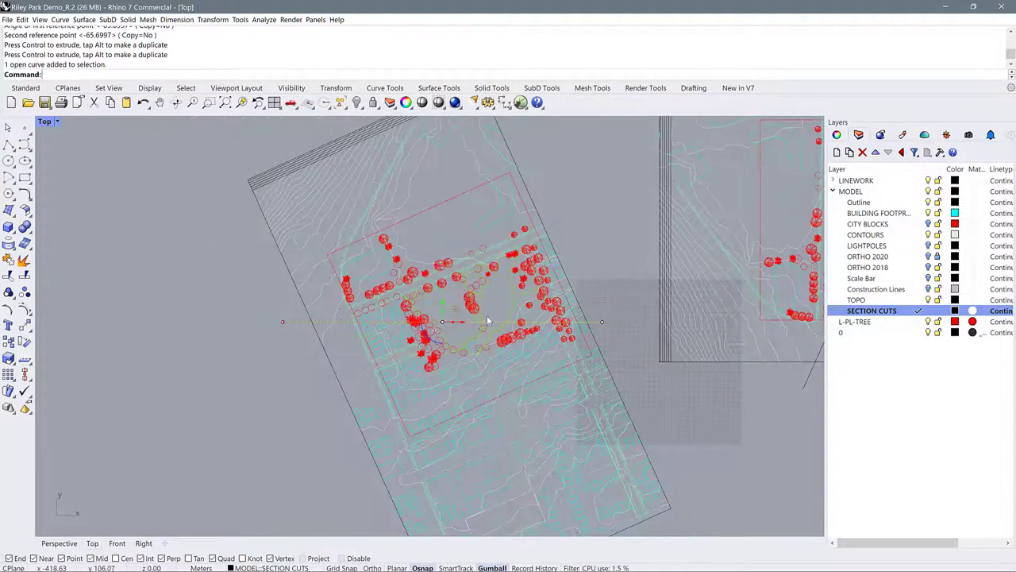
{"action": "scroll", "coordinate": [423, 270], "scroll_direction": "down", "scroll_amount": 2}
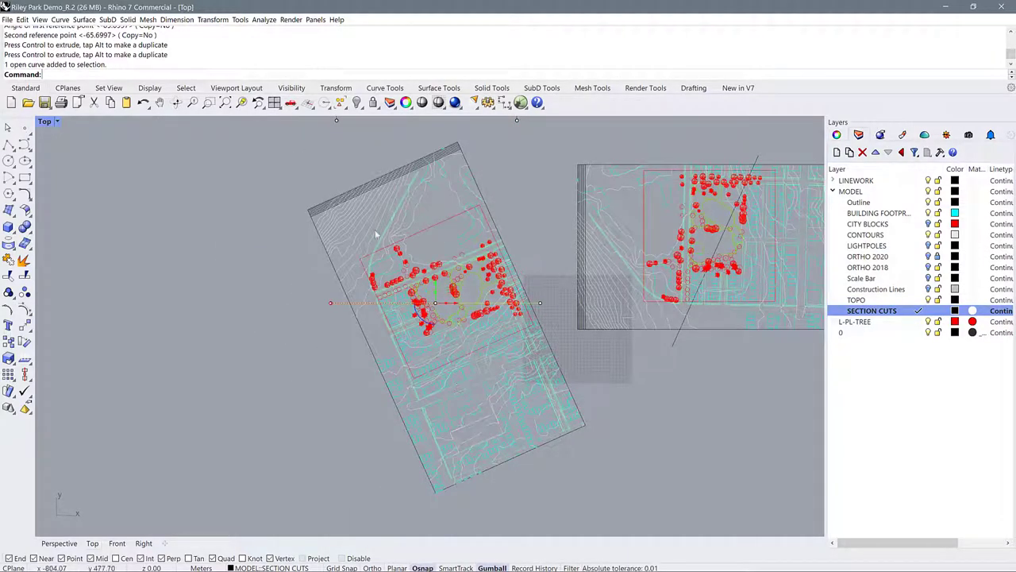
{"action": "scroll", "coordinate": [445, 303], "scroll_direction": "down", "scroll_amount": 2}
{"action": "left_click_drag", "start_coordinate": [343, 200], "coordinate": [516, 405]}
{"action": "left_click", "coordinate": [374, 303], "text": "shift"}
{"action": "left_click_drag", "start_coordinate": [431, 330], "coordinate": [466, 290]}
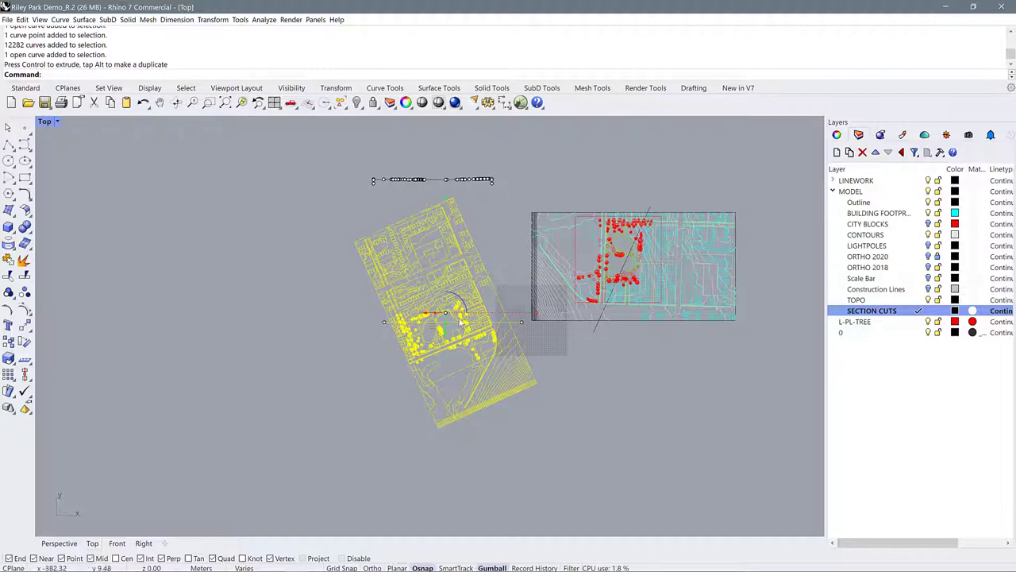
{"action": "key", "text": "ctrl+z"}
{"action": "key", "text": "ctrl+z"}
{"action": "key", "text": "ctrl+y"}
- Select the horizontal section cut line on its own
{"action": "scroll", "coordinate": [522, 302], "scroll_direction": "up", "scroll_amount": 5}
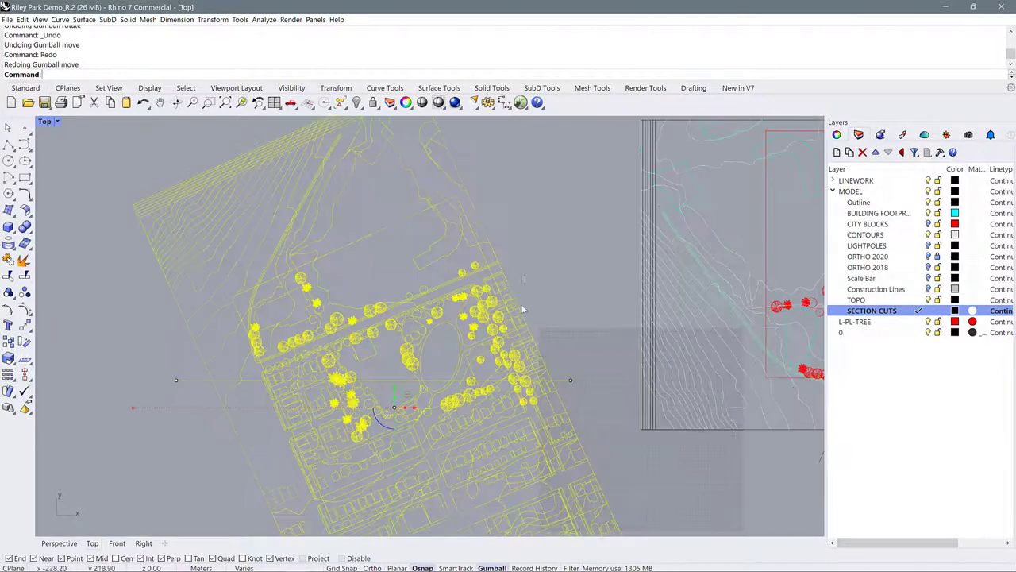
{"action": "scroll", "coordinate": [548, 294], "scroll_direction": "down", "scroll_amount": 2}
{"action": "key", "text": "Escape"}
{"action": "left_click", "coordinate": [561, 360]}
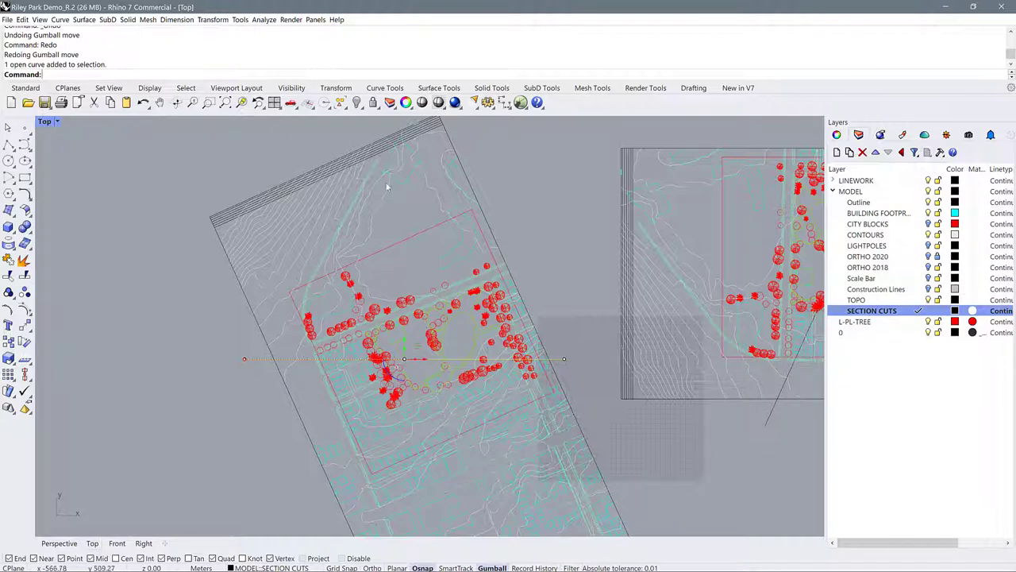
{"action": "scroll", "coordinate": [394, 165], "scroll_direction": "down", "scroll_amount": 2}
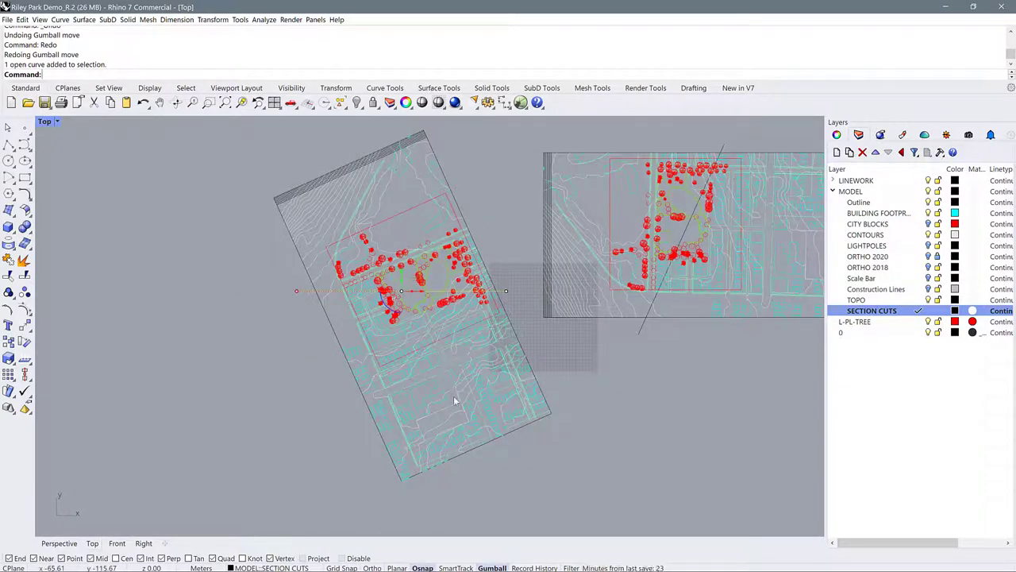
{"action": "scroll", "coordinate": [548, 346], "scroll_direction": "up", "scroll_amount": 3}
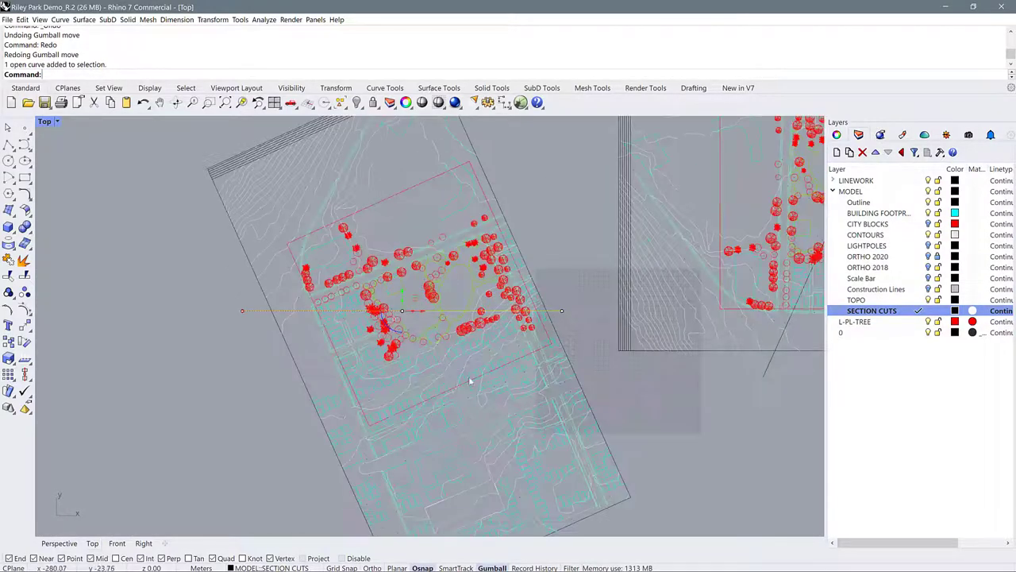
- Run Trim (TR) against the section line and trim the curves crossing below it
{"action": "type", "text": "TR"}
{"action": "key", "text": "Return"}
{"action": "scroll", "coordinate": [553, 334], "scroll_direction": "down", "scroll_amount": 1}
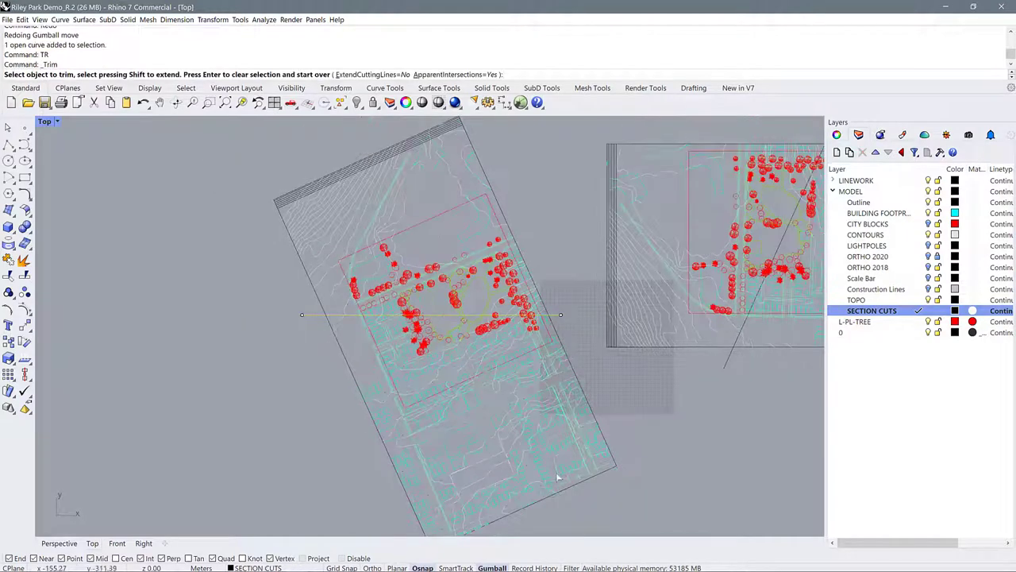
{"action": "left_click_drag", "start_coordinate": [581, 500], "coordinate": [325, 318]}
{"action": "scroll", "coordinate": [521, 315], "scroll_direction": "up", "scroll_amount": 4}
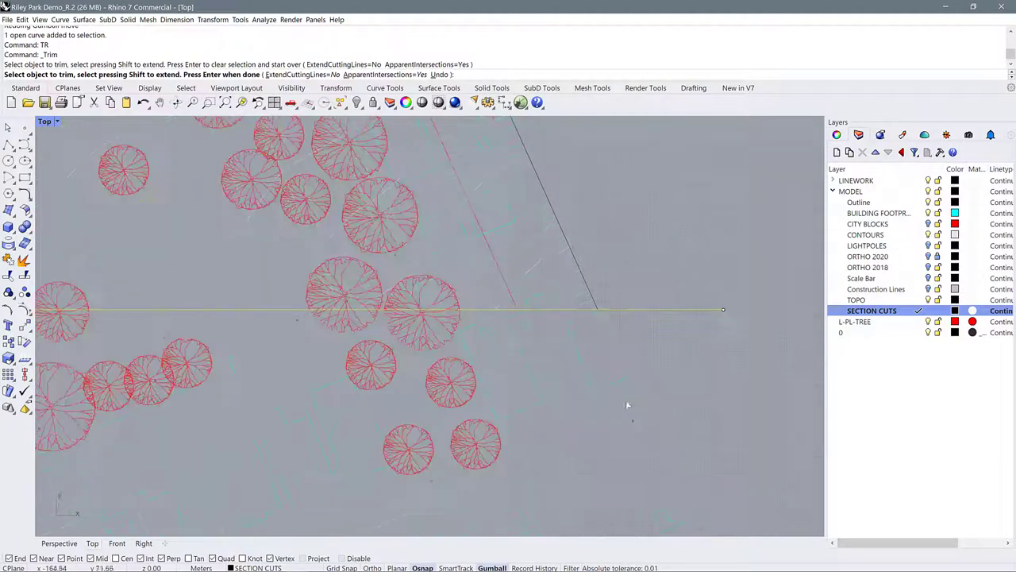
- Trim the tree symbols and remaining curves that straddle the section line
{"action": "left_click_drag", "start_coordinate": [650, 422], "coordinate": [298, 311]}
{"action": "scroll", "coordinate": [649, 232], "scroll_direction": "down", "scroll_amount": 3}
{"action": "scroll", "coordinate": [357, 296], "scroll_direction": "up", "scroll_amount": 3}
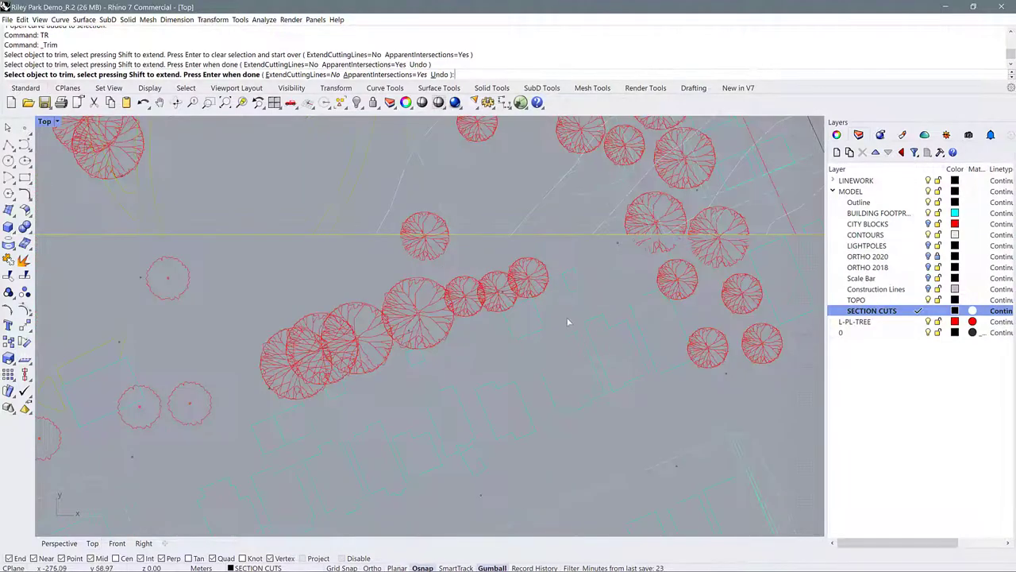
{"action": "left_click_drag", "start_coordinate": [566, 315], "coordinate": [379, 239]}
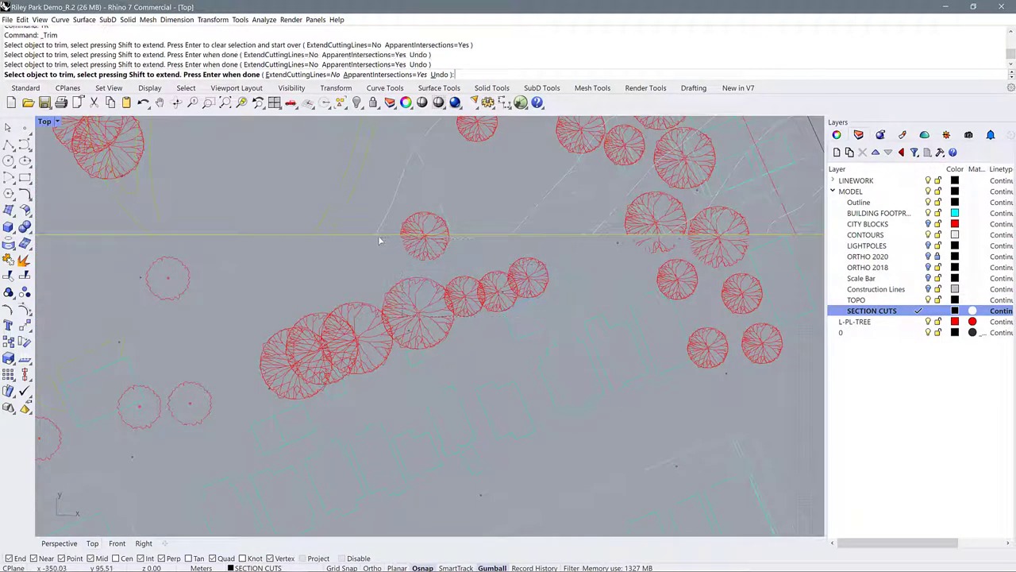
{"action": "scroll", "coordinate": [401, 246], "scroll_direction": "down", "scroll_amount": 3}
{"action": "scroll", "coordinate": [429, 297], "scroll_direction": "up", "scroll_amount": 4}
{"action": "left_click_drag", "start_coordinate": [561, 341], "coordinate": [217, 252]}
{"action": "scroll", "coordinate": [389, 254], "scroll_direction": "down", "scroll_amount": 3}
{"action": "scroll", "coordinate": [654, 289], "scroll_direction": "up", "scroll_amount": 4}
{"action": "left_click_drag", "start_coordinate": [736, 353], "coordinate": [456, 306]}
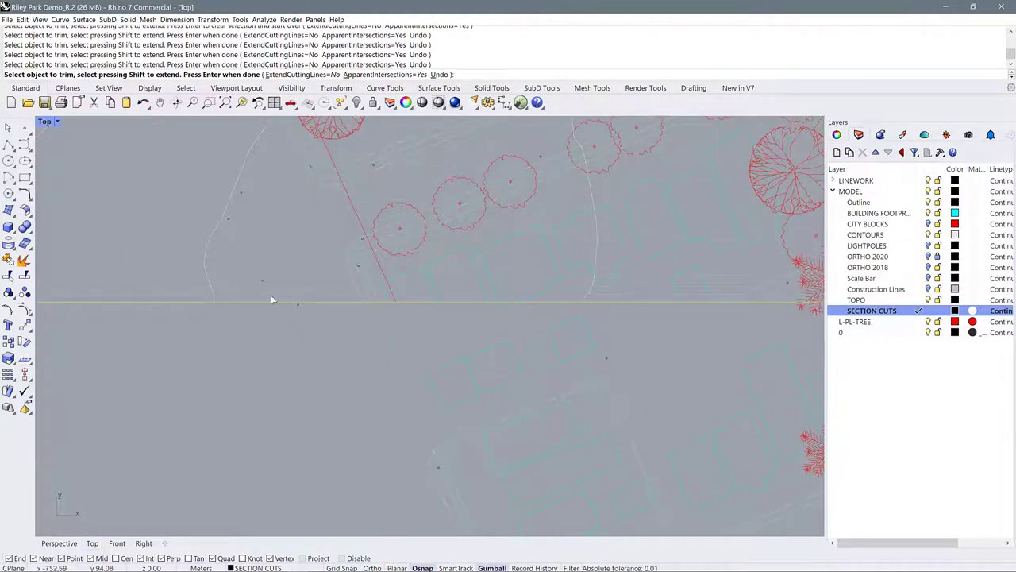
{"action": "scroll", "coordinate": [274, 300], "scroll_direction": "down", "scroll_amount": 5}
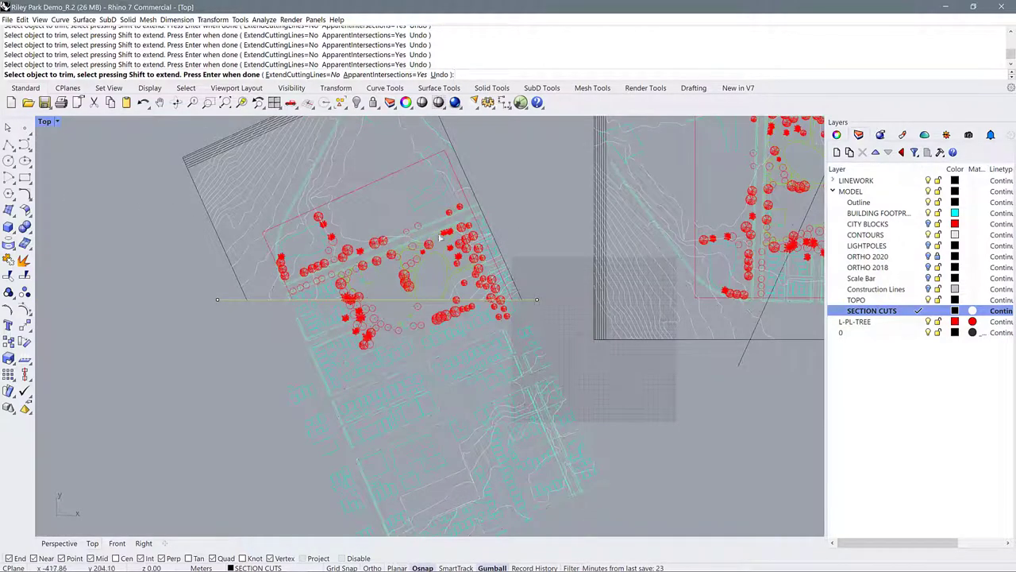
- Finish trimming and ungroup the site plan curves with Un
{"action": "key", "text": "Escape"}
{"action": "left_click", "coordinate": [476, 238]}
{"action": "type", "text": "Un"}
{"action": "key", "text": "Return"}
{"action": "key", "text": "Escape"}
- Window-select plan curves on the left, then undo the last deletion
{"action": "scroll", "coordinate": [457, 410], "scroll_direction": "down", "scroll_amount": 2}
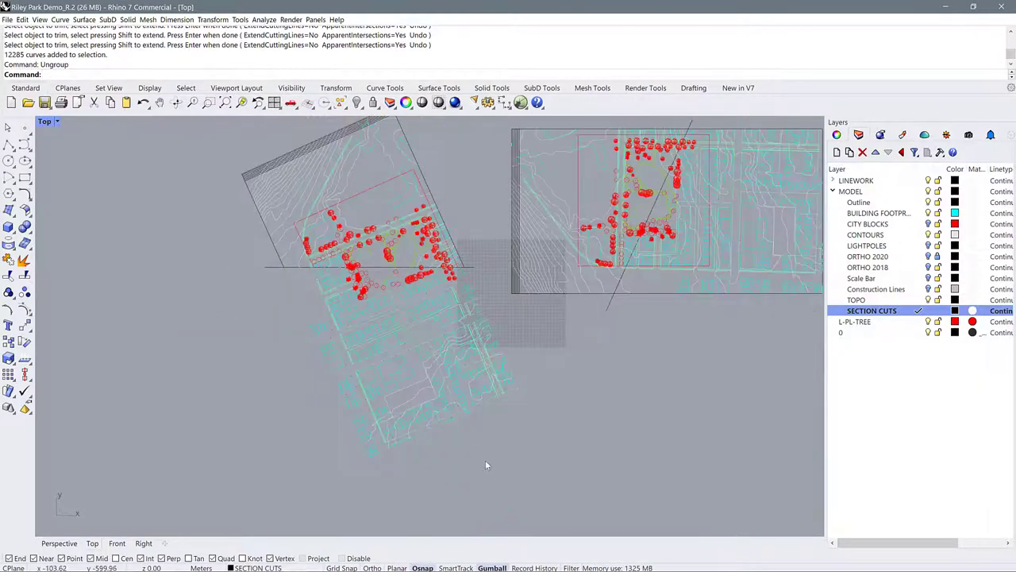
{"action": "left_click_drag", "start_coordinate": [481, 459], "coordinate": [257, 275]}
{"action": "scroll", "coordinate": [392, 266], "scroll_direction": "up", "scroll_amount": 3}
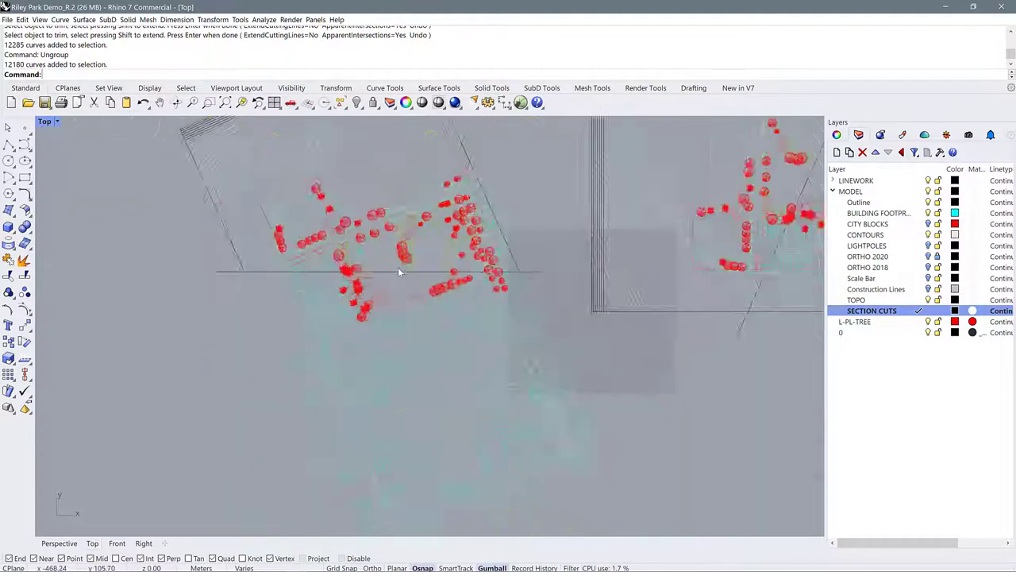
{"action": "scroll", "coordinate": [397, 267], "scroll_direction": "down", "scroll_amount": 2}
{"action": "key", "text": "Escape"}
{"action": "left_click_drag", "start_coordinate": [397, 267], "coordinate": [389, 187]}
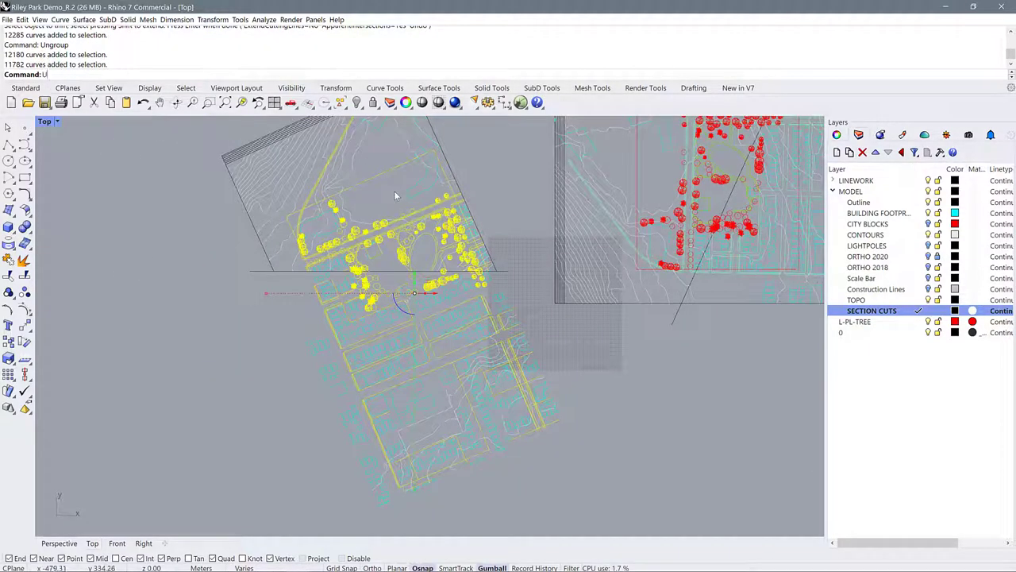
{"action": "key", "text": "ctrl+z"}
- Select the contour curves below the section line and ungroup them
{"action": "right_click_drag", "start_coordinate": [382, 151], "coordinate": [438, 117]}
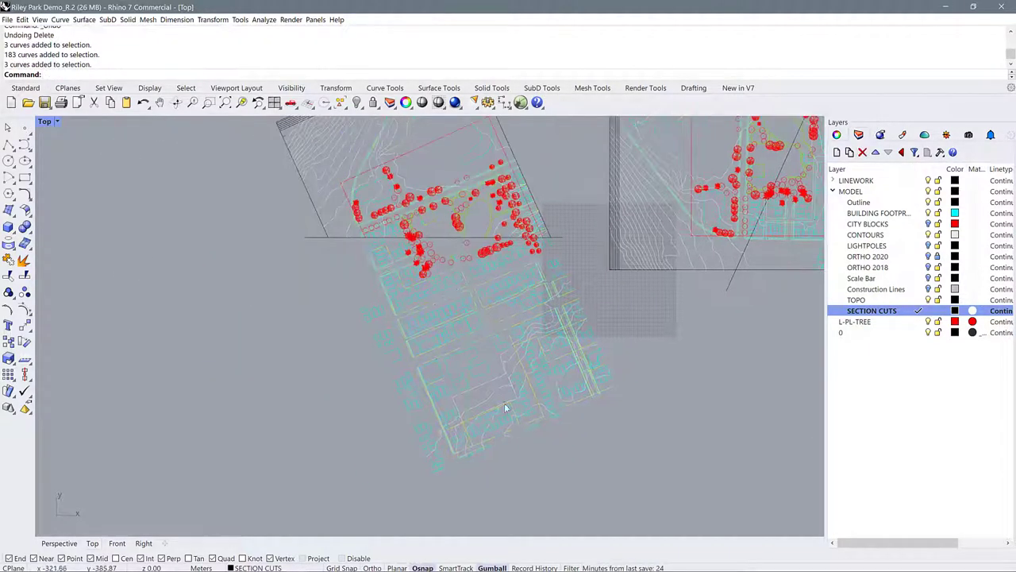
{"action": "left_click", "coordinate": [508, 374]}
{"action": "left_click", "coordinate": [517, 373]}
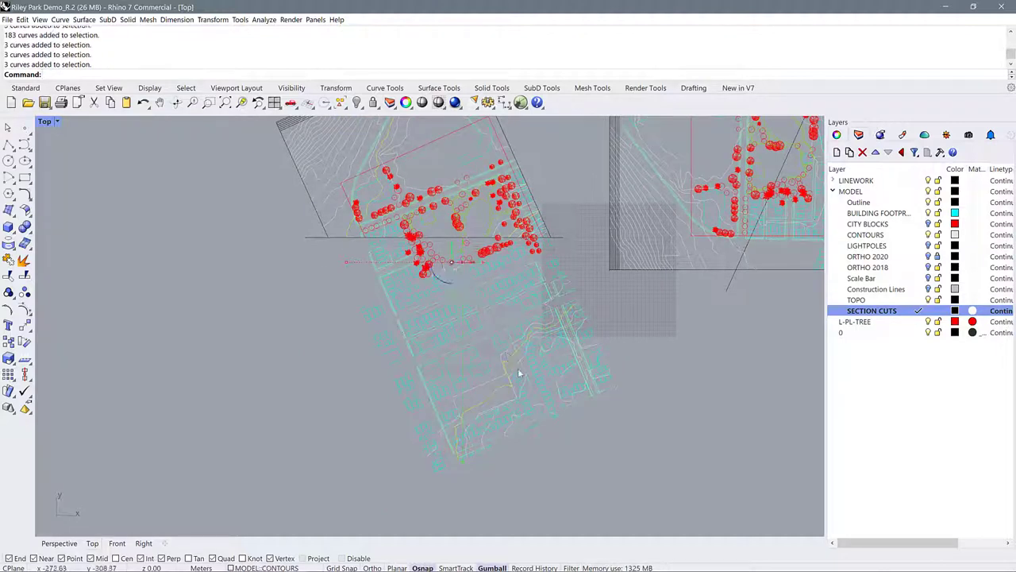
{"action": "left_click", "coordinate": [520, 370]}
{"action": "left_click", "coordinate": [536, 376]}
{"action": "key", "text": "Escape"}
{"action": "left_click_drag", "start_coordinate": [534, 481], "coordinate": [466, 380]}
{"action": "type", "text": "ungroup"}
{"action": "key", "text": "Return"}
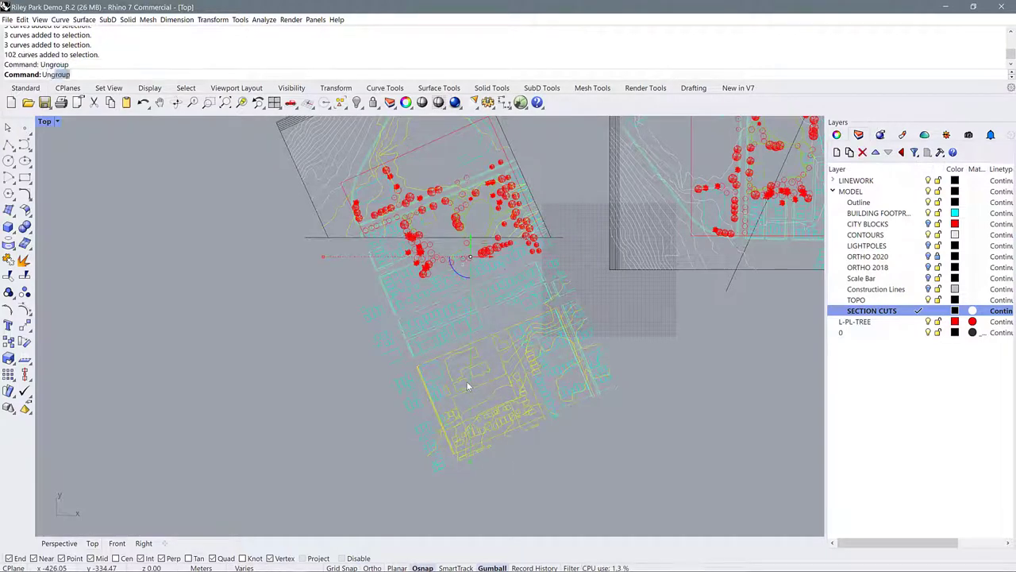
{"action": "key", "text": "Return"}
{"action": "key", "text": "Return"}
{"action": "key", "text": "Escape"}
- Window-select all curves below the section line and delete them
{"action": "left_click", "coordinate": [493, 385]}
{"action": "key", "text": "Escape"}
{"action": "left_click", "coordinate": [545, 408]}
{"action": "left_click", "coordinate": [560, 388], "text": "shift"}
{"action": "left_click", "coordinate": [616, 391]}
{"action": "key", "text": "Escape"}
{"action": "key", "text": "Escape"}
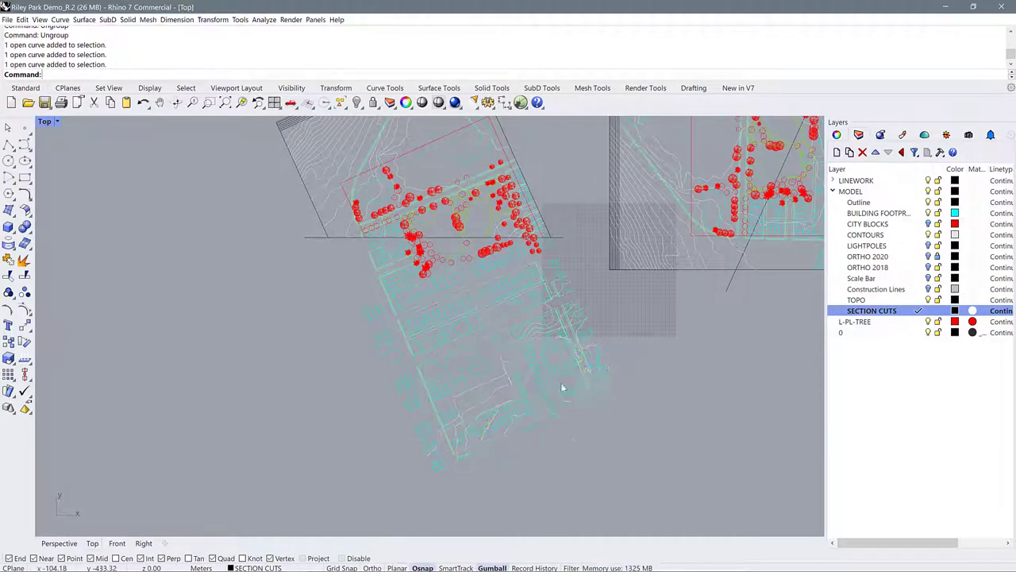
{"action": "scroll", "coordinate": [556, 373], "scroll_direction": "down", "scroll_amount": 3}
{"action": "left_click_drag", "start_coordinate": [554, 427], "coordinate": [429, 313]}
{"action": "scroll", "coordinate": [482, 304], "scroll_direction": "up", "scroll_amount": 5}
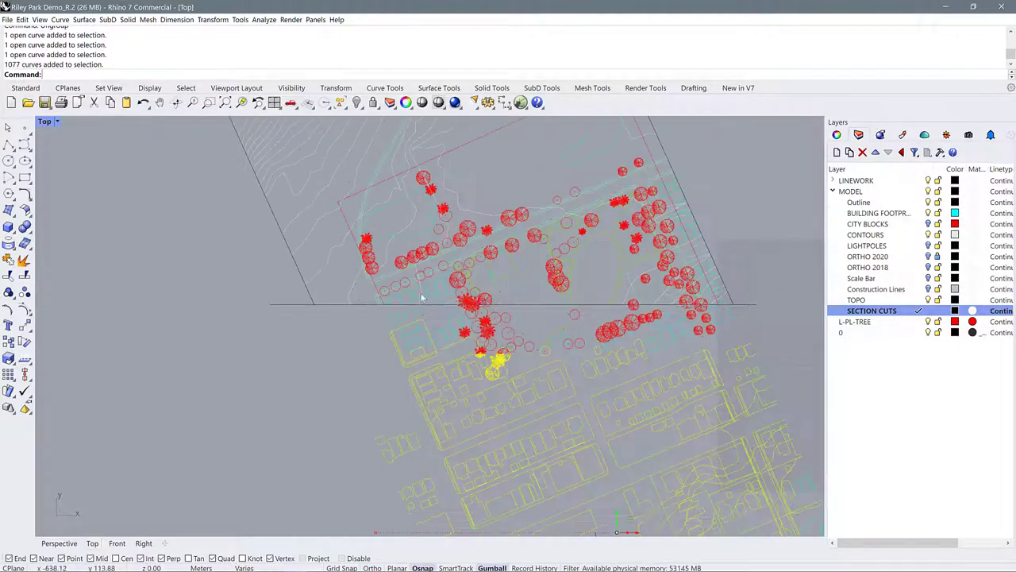
{"action": "key", "text": "Delete"}
- Window-select and delete the leftover curves below the section line
{"action": "scroll", "coordinate": [420, 298], "scroll_direction": "down", "scroll_amount": 5}
{"action": "scroll", "coordinate": [537, 319], "scroll_direction": "up", "scroll_amount": 3}
{"action": "scroll", "coordinate": [476, 309], "scroll_direction": "up", "scroll_amount": 2}
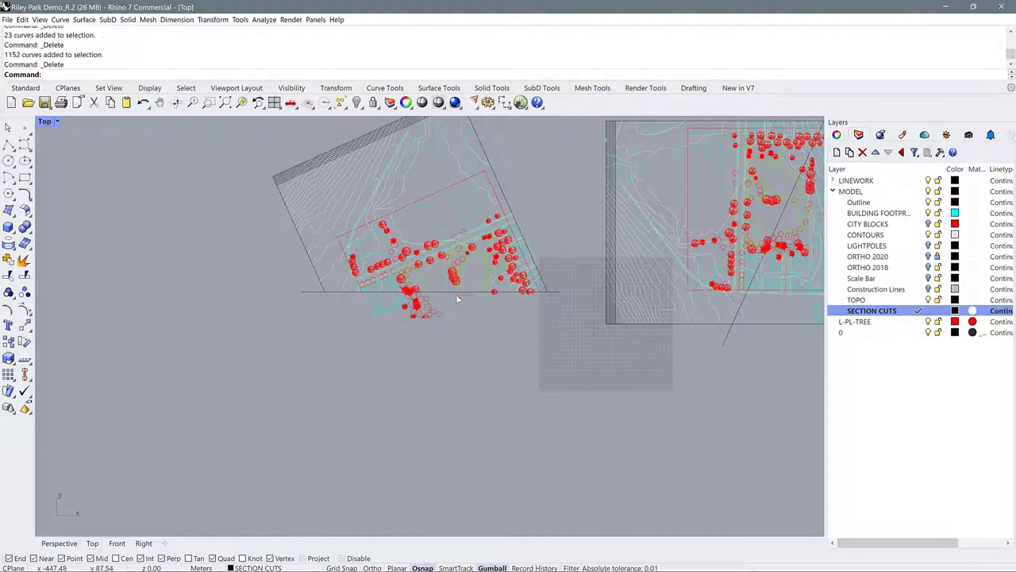
{"action": "scroll", "coordinate": [457, 300], "scroll_direction": "up", "scroll_amount": 3}
{"action": "left_click_drag", "start_coordinate": [671, 352], "coordinate": [278, 253]}
{"action": "key", "text": "Delete"}
- Delete the stray closed curve and the last 182 leftover curves below the line
{"action": "scroll", "coordinate": [238, 252], "scroll_direction": "up", "scroll_amount": 2}
{"action": "left_click", "coordinate": [210, 254]}
{"action": "key", "text": "Delete"}
{"action": "left_click_drag", "start_coordinate": [547, 411], "coordinate": [150, 254]}
{"action": "scroll", "coordinate": [151, 258], "scroll_direction": "down", "scroll_amount": 3}
{"action": "left_click_drag", "start_coordinate": [712, 370], "coordinate": [196, 268]}
{"action": "key", "text": "Delete"}
- Draw a vertical guide line up from the plan's cut corner
{"action": "scroll", "coordinate": [682, 254], "scroll_direction": "up", "scroll_amount": 3}
{"action": "scroll", "coordinate": [635, 309], "scroll_direction": "down", "scroll_amount": 6}
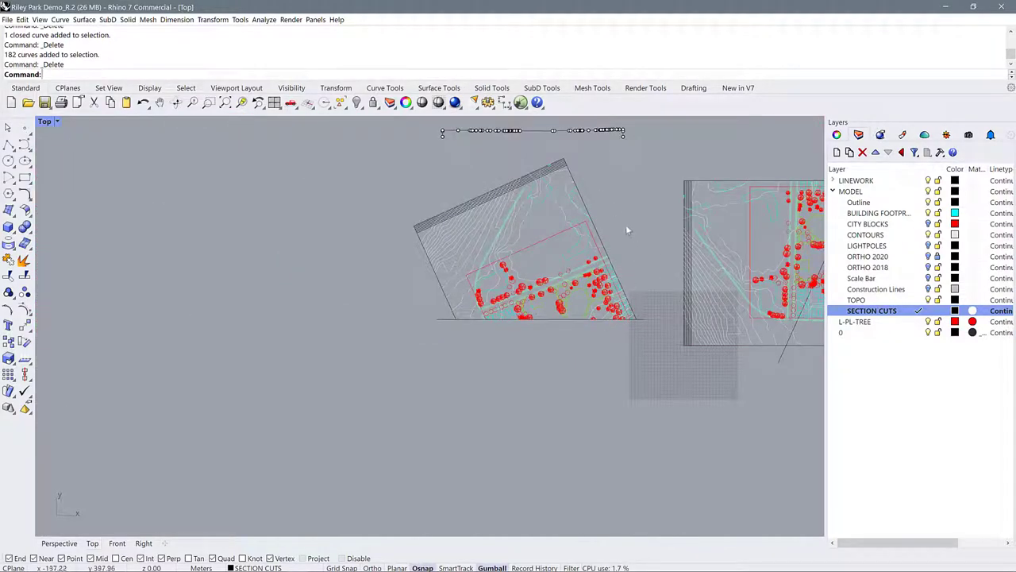
{"action": "scroll", "coordinate": [627, 246], "scroll_direction": "down", "scroll_amount": 1}
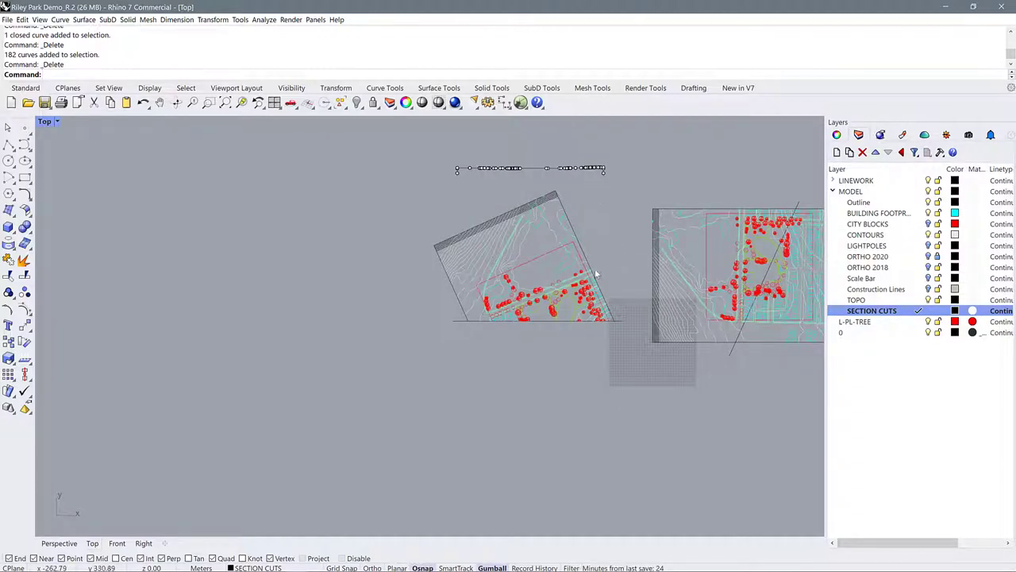
{"action": "type", "text": "L"}
{"action": "key", "text": "Return"}
{"action": "scroll", "coordinate": [603, 317], "scroll_direction": "up", "scroll_amount": 5}
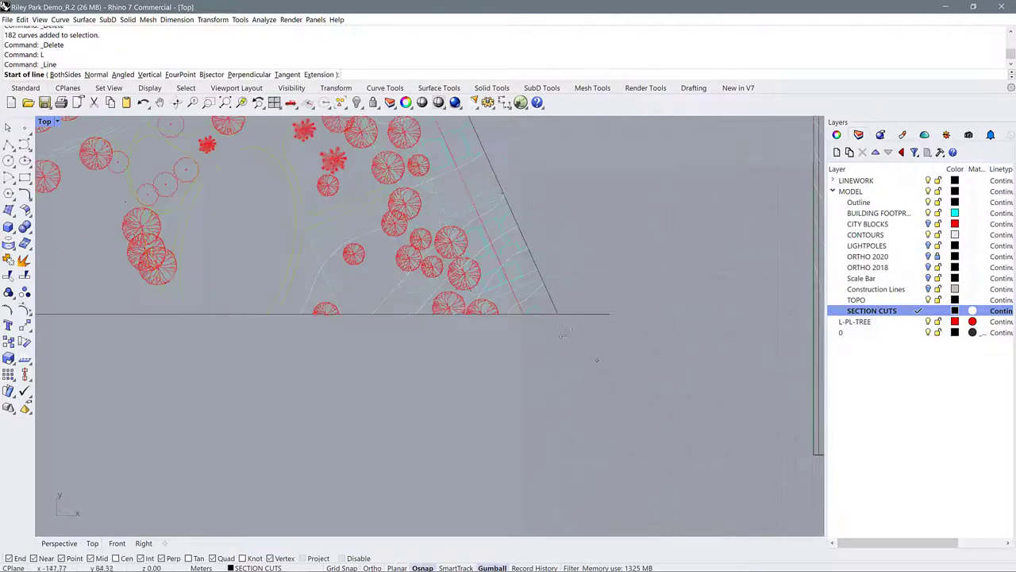
{"action": "left_click", "coordinate": [556, 315]}
{"action": "scroll", "coordinate": [560, 318], "scroll_direction": "down", "scroll_amount": 6}
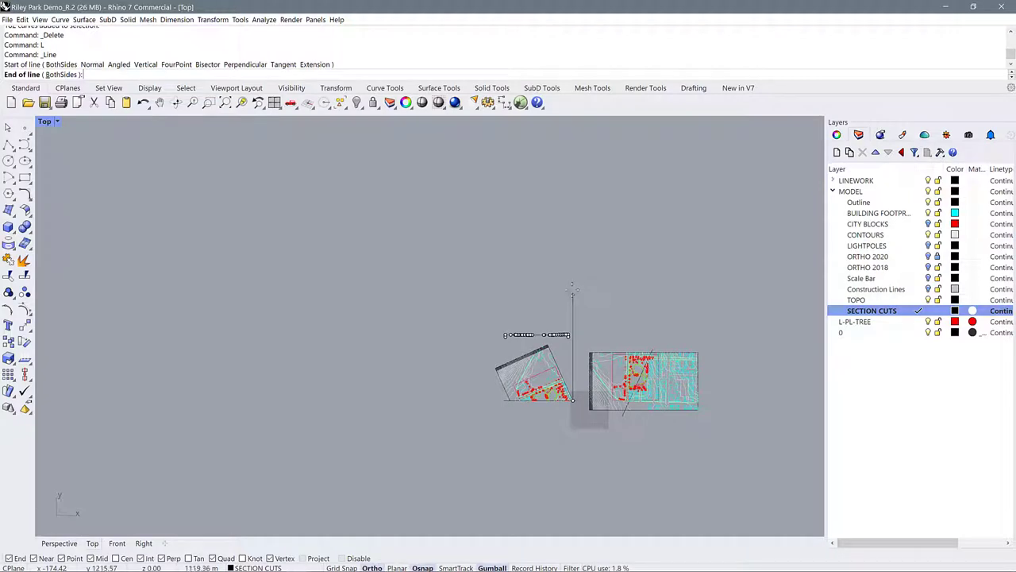
{"action": "left_click", "coordinate": [572, 292]}
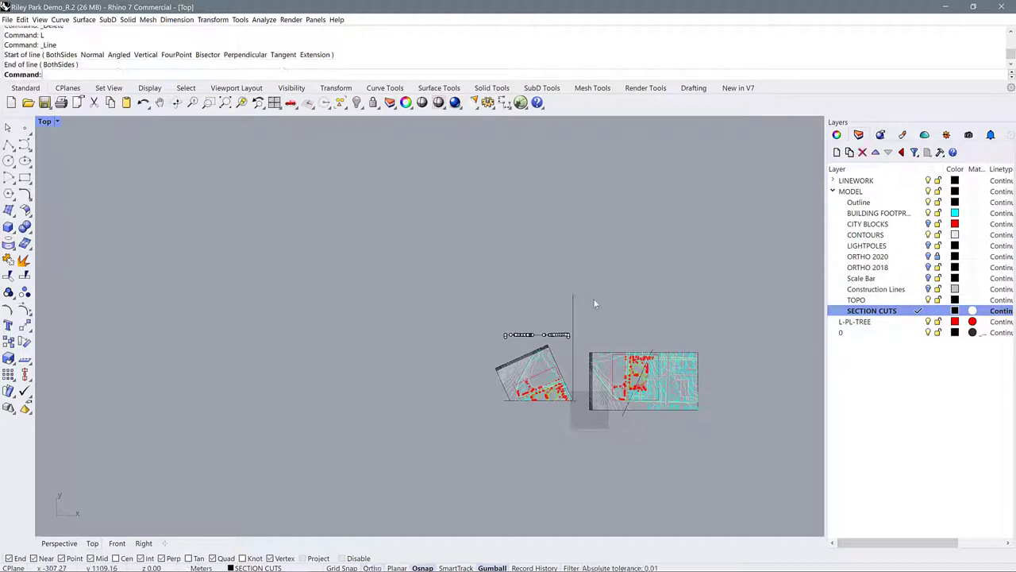
- Move the three section curves by their end point onto the guide line, then select the line
{"action": "scroll", "coordinate": [578, 355], "scroll_direction": "up", "scroll_amount": 4}
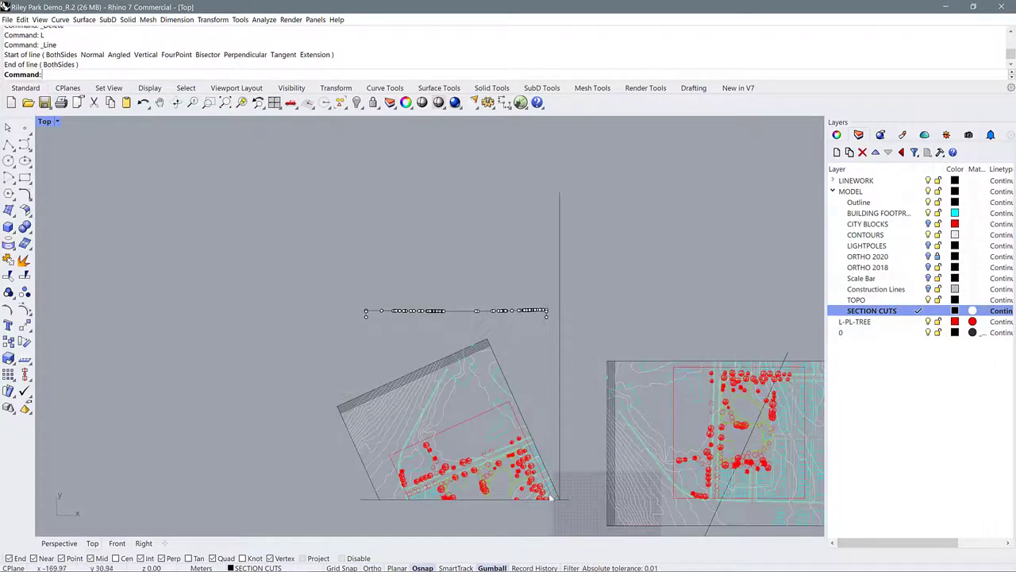
{"action": "left_click_drag", "start_coordinate": [319, 289], "coordinate": [559, 325]}
{"action": "scroll", "coordinate": [560, 310], "scroll_direction": "up", "scroll_amount": 4}
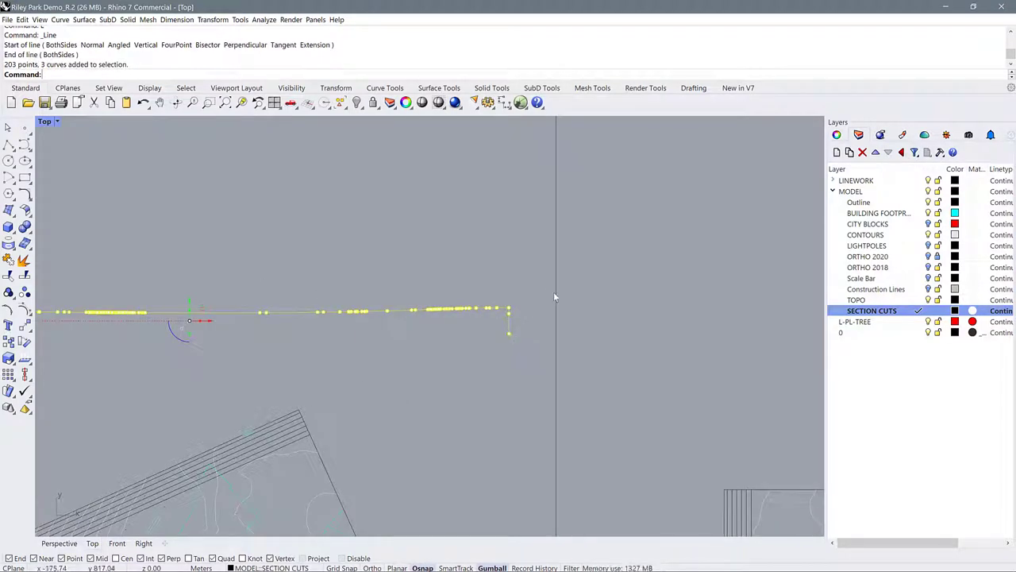
{"action": "type", "text": "M"}
{"action": "key", "text": "Return"}
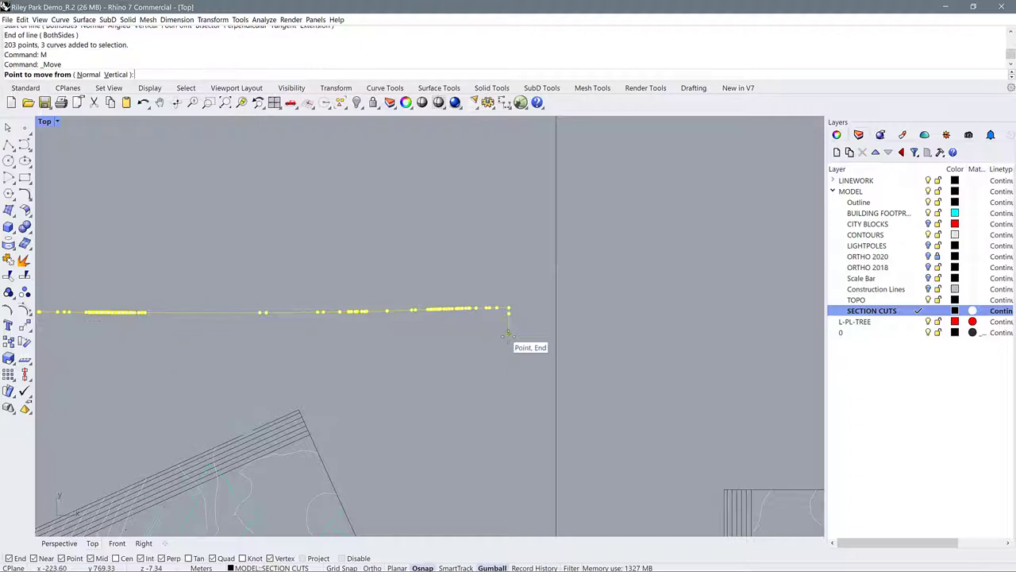
{"action": "left_click", "coordinate": [509, 332]}
{"action": "left_click", "coordinate": [555, 333]}
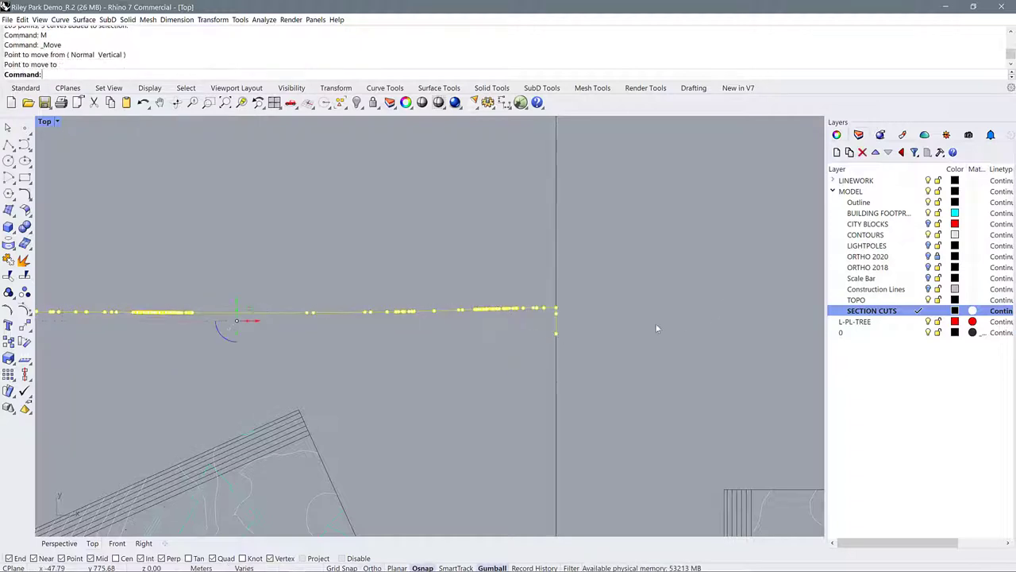
{"action": "left_click_drag", "start_coordinate": [565, 275], "coordinate": [528, 242]}
- Delete the guide line and drag the section curves straight down beneath the plan's cut edge
{"action": "key", "text": "Delete"}
{"action": "scroll", "coordinate": [561, 205], "scroll_direction": "down", "scroll_amount": 3}
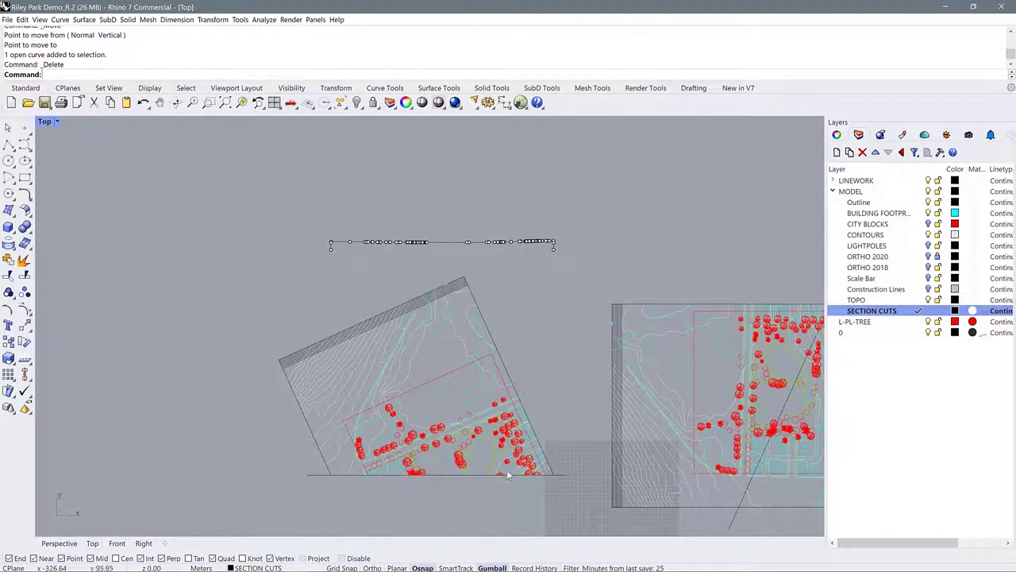
{"action": "scroll", "coordinate": [494, 354], "scroll_direction": "down", "scroll_amount": 3}
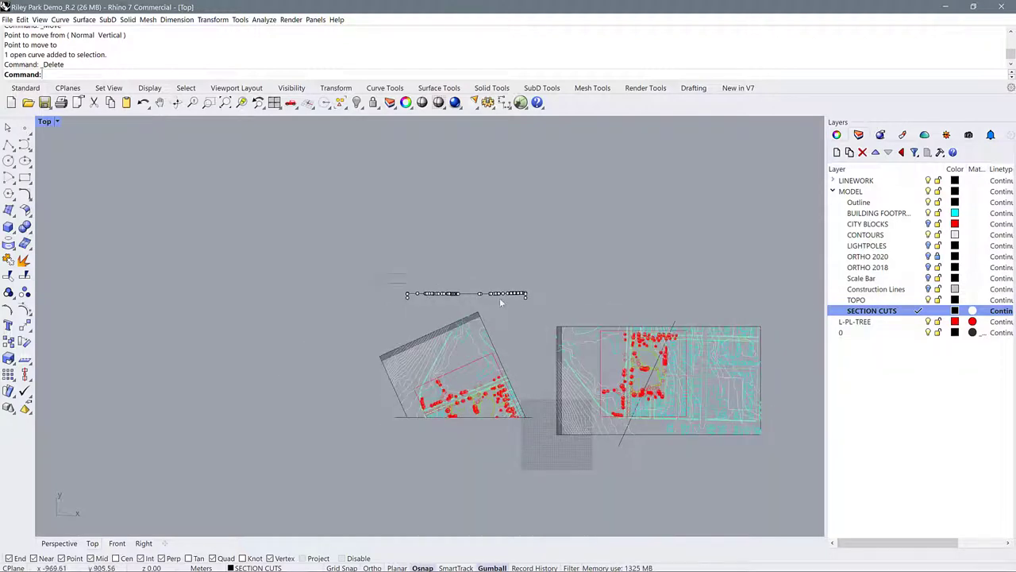
{"action": "left_click_drag", "start_coordinate": [538, 306], "coordinate": [477, 413]}
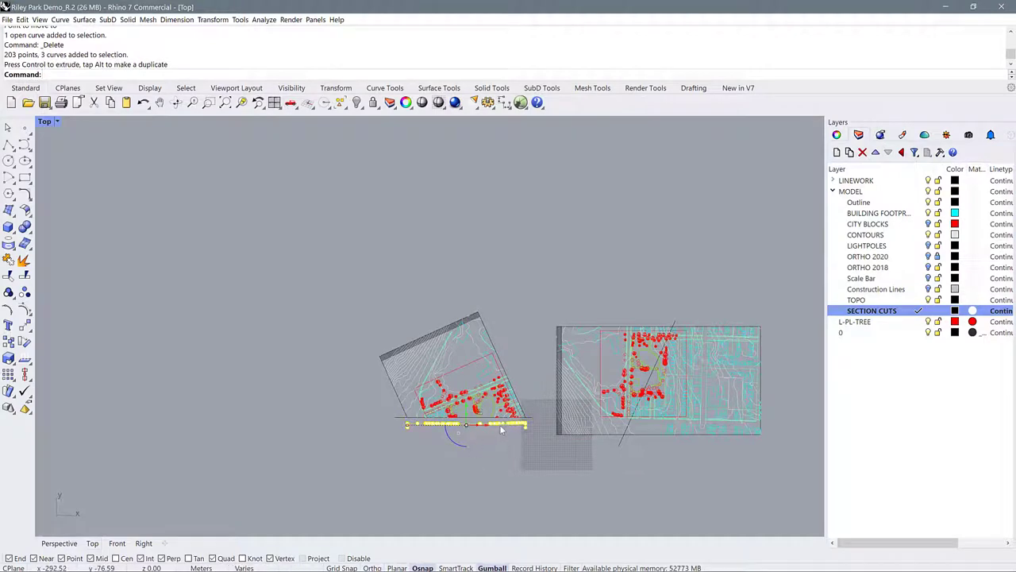
{"action": "scroll", "coordinate": [499, 427], "scroll_direction": "up", "scroll_amount": 5}
{"action": "scroll", "coordinate": [458, 405], "scroll_direction": "up", "scroll_amount": 6}
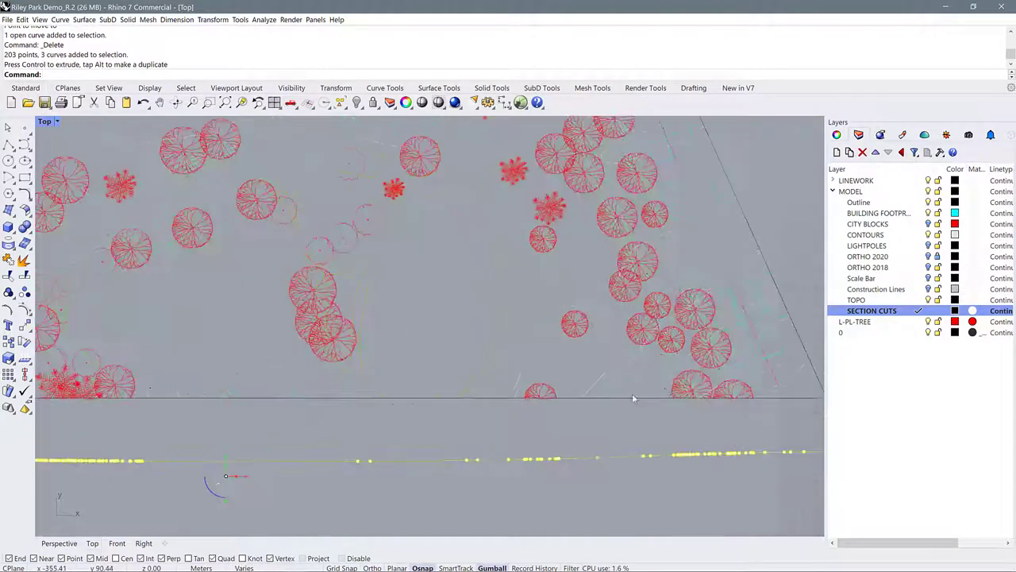
{"action": "key", "text": "Escape"}
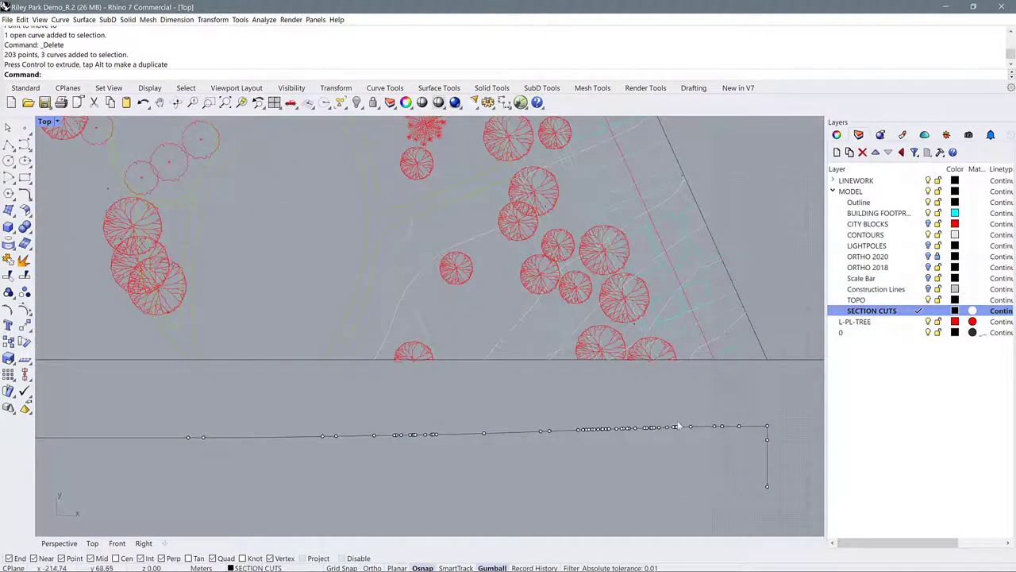